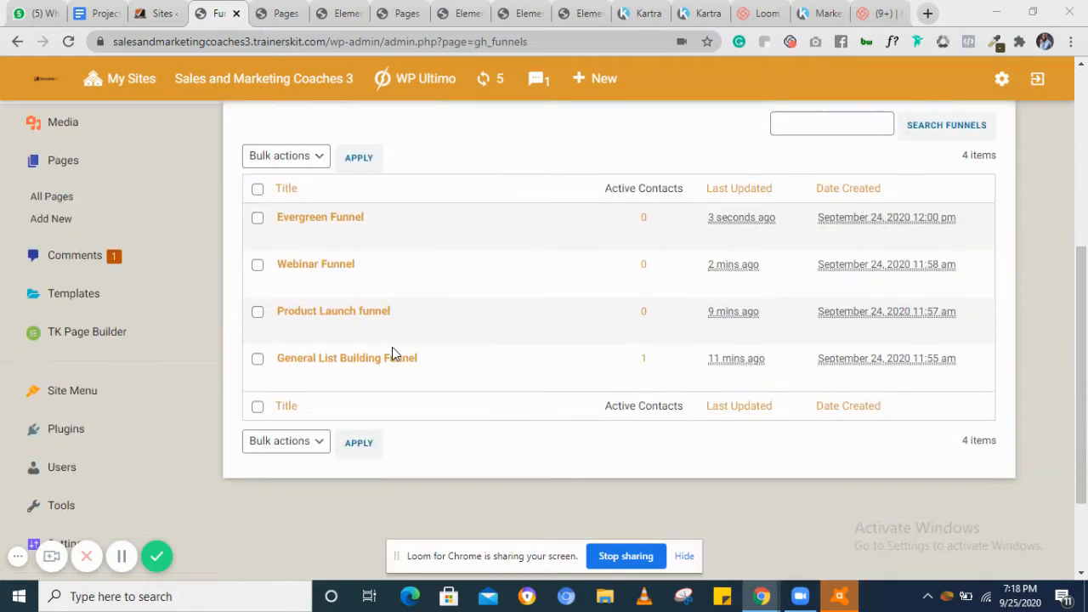
Open the Tags page of the TK Sales Funnel Tool
{"action": "scroll", "coordinate": [394, 352], "scroll_direction": "up", "scroll_amount": 2}
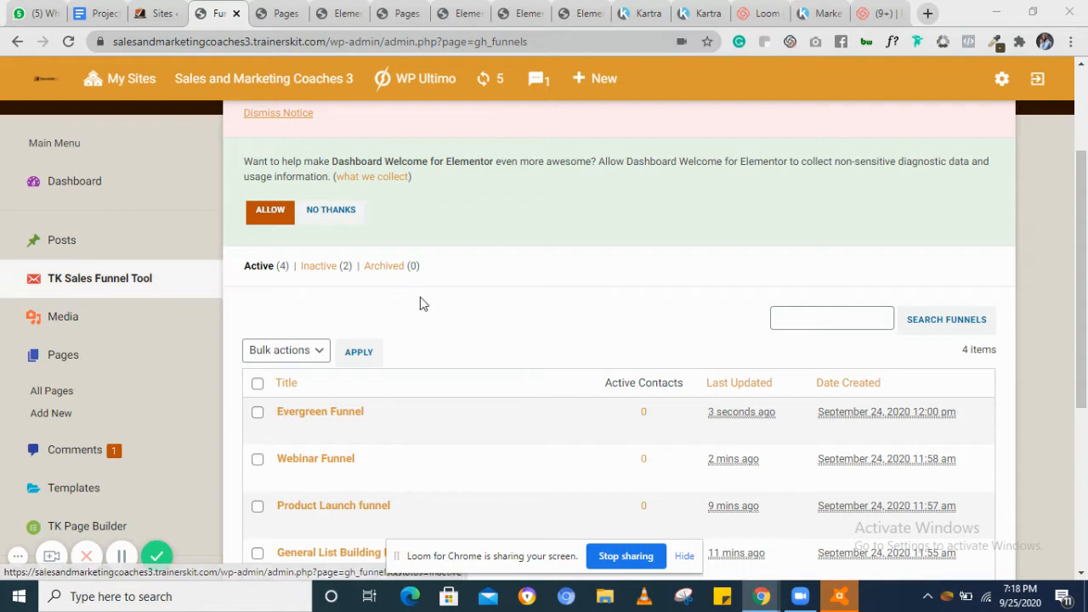
{"action": "left_click", "coordinate": [76, 286]}
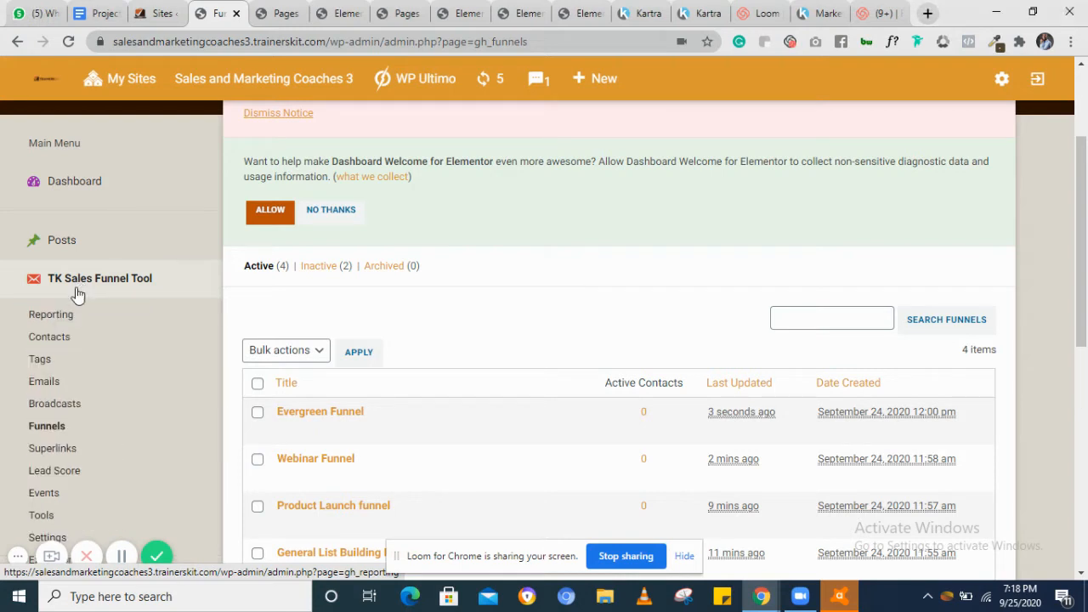
{"action": "left_click", "coordinate": [40, 362]}
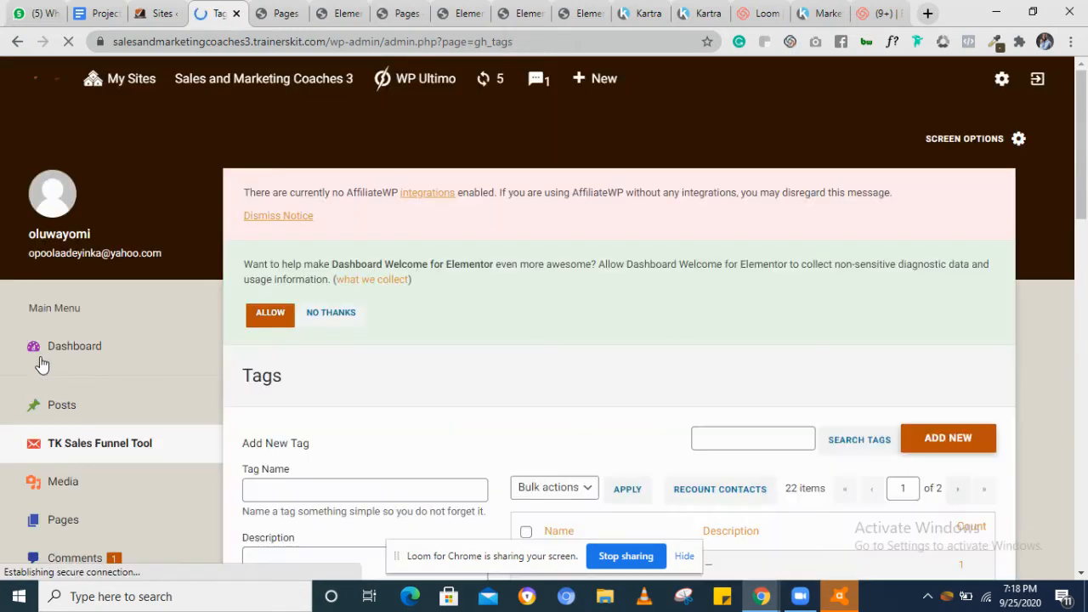
Add a new tag named New tag
{"action": "scroll", "coordinate": [408, 403], "scroll_direction": "down", "scroll_amount": 5}
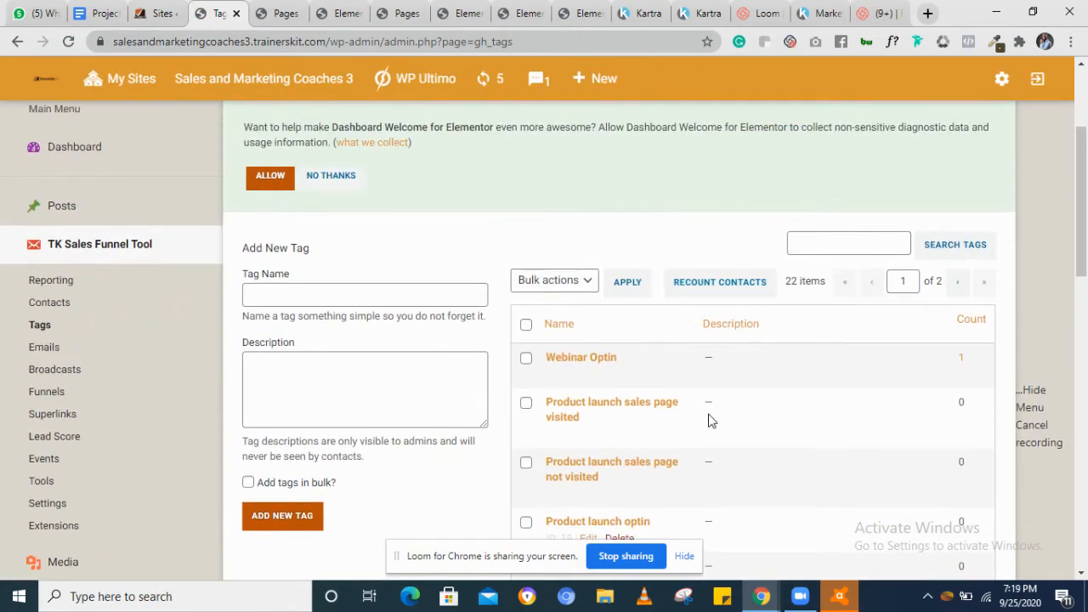
{"action": "scroll", "coordinate": [709, 420], "scroll_direction": "down", "scroll_amount": 2}
{"action": "scroll", "coordinate": [710, 420], "scroll_direction": "down", "scroll_amount": 2}
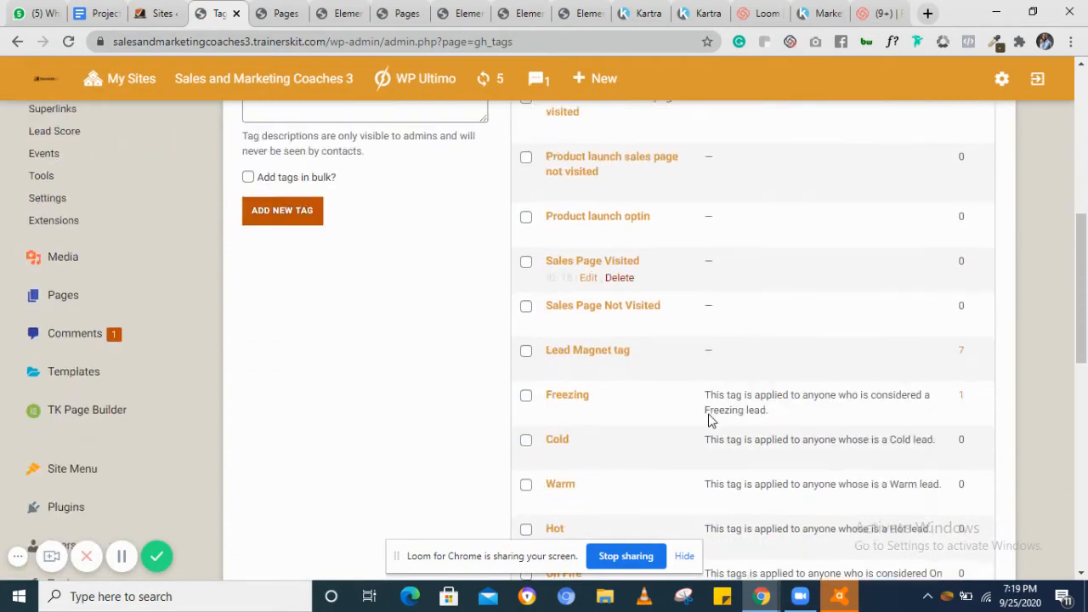
{"action": "scroll", "coordinate": [710, 414], "scroll_direction": "up", "scroll_amount": 2}
{"action": "scroll", "coordinate": [709, 414], "scroll_direction": "up", "scroll_amount": 1}
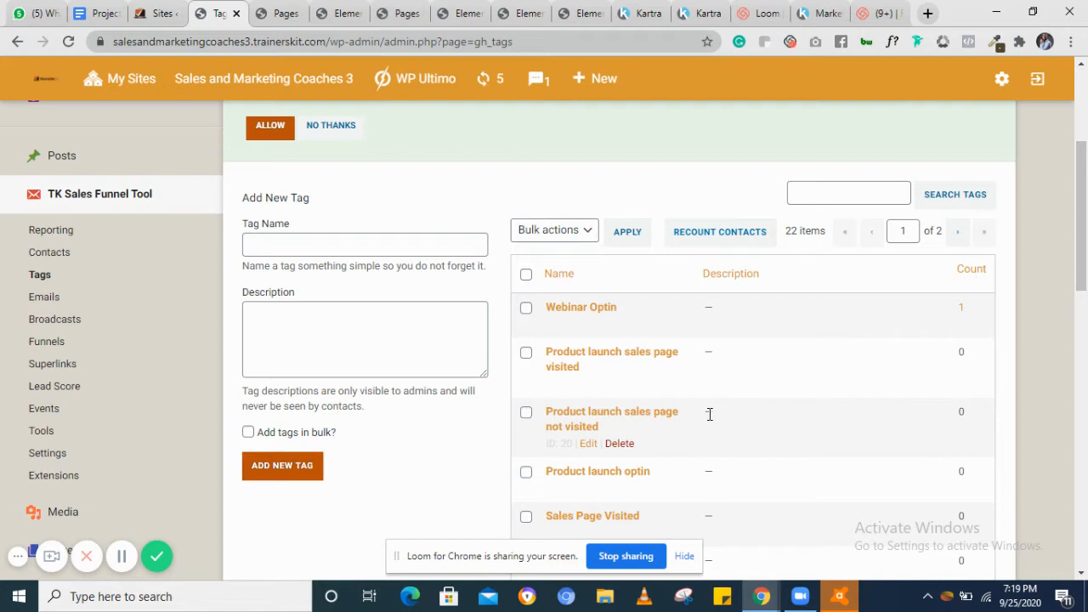
{"action": "left_click", "coordinate": [348, 246]}
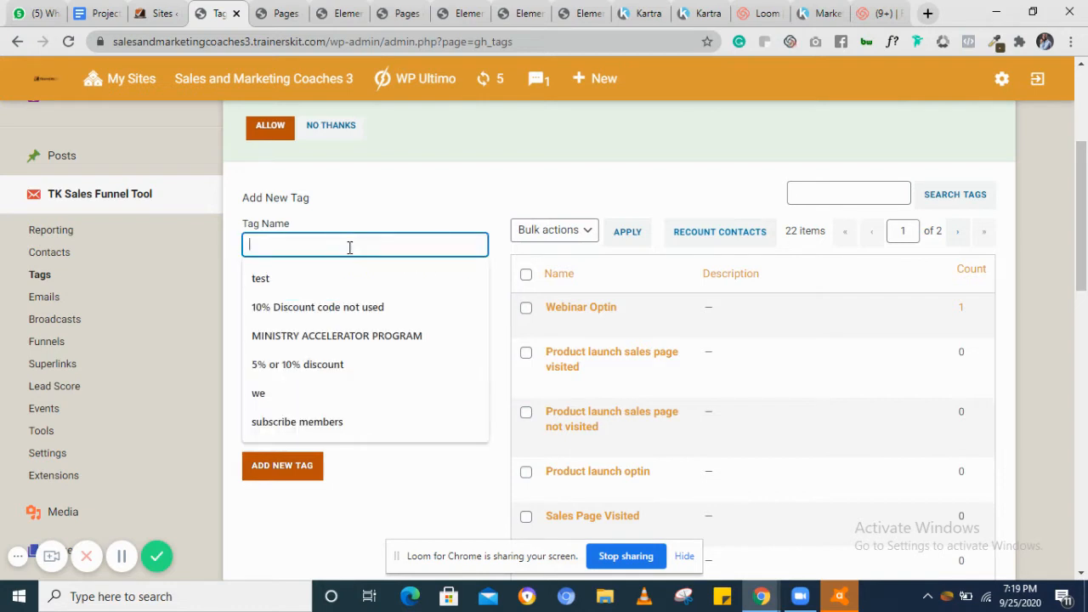
{"action": "type", "text": "New tag"}
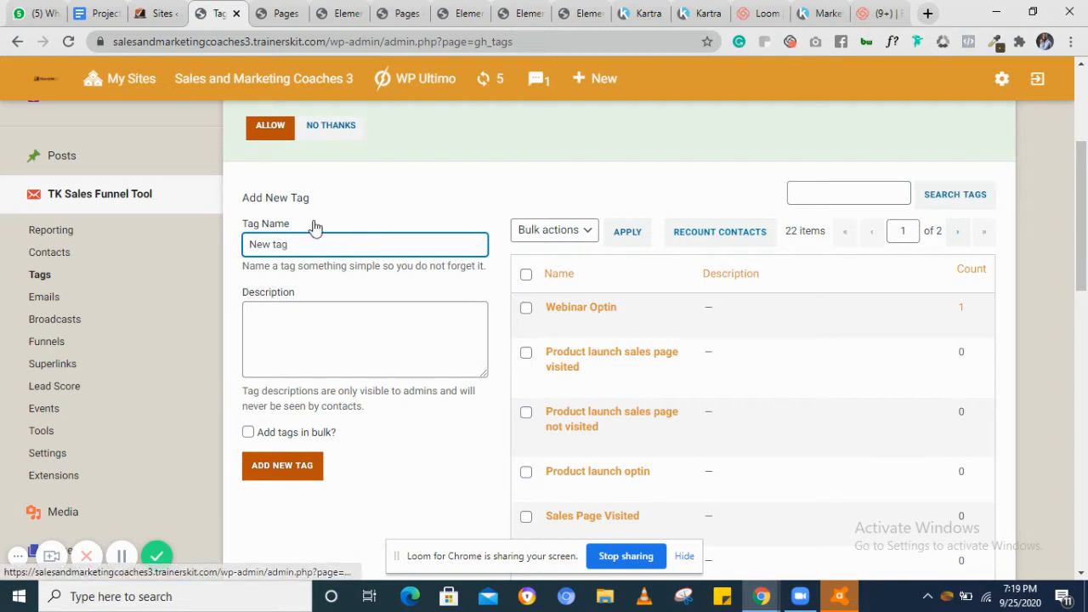
{"action": "left_click", "coordinate": [287, 472]}
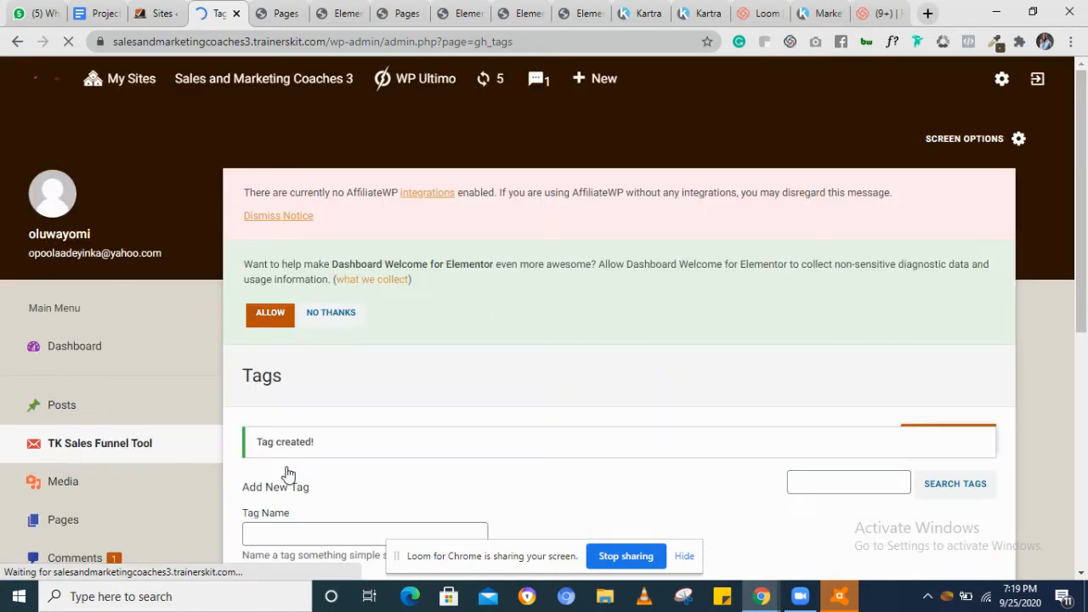
Open the All Pages list of the site
{"action": "scroll", "coordinate": [288, 473], "scroll_direction": "down", "scroll_amount": 3}
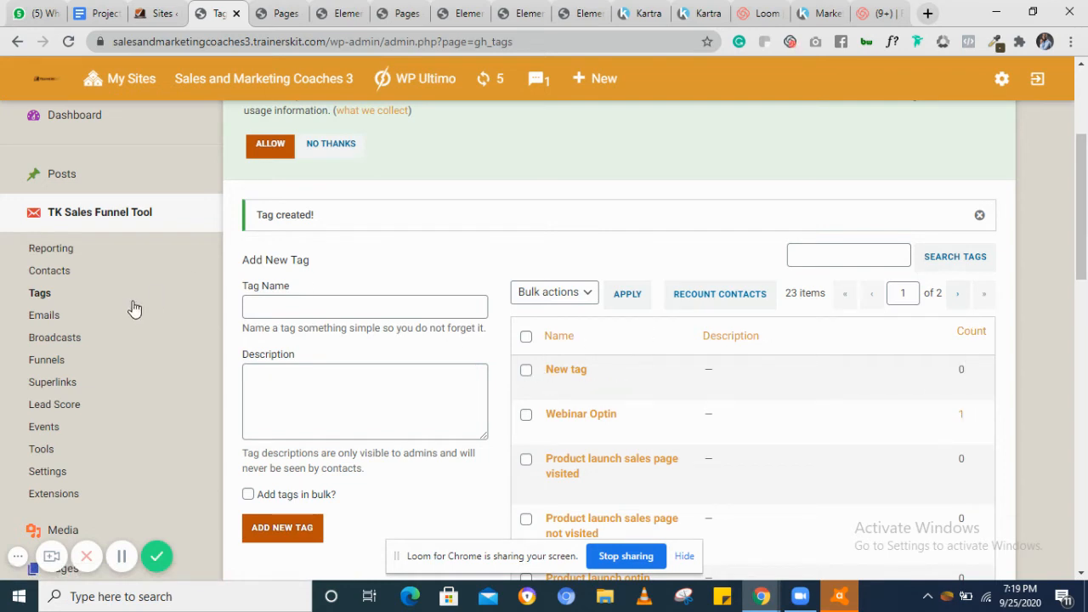
{"action": "left_click", "coordinate": [147, 219]}
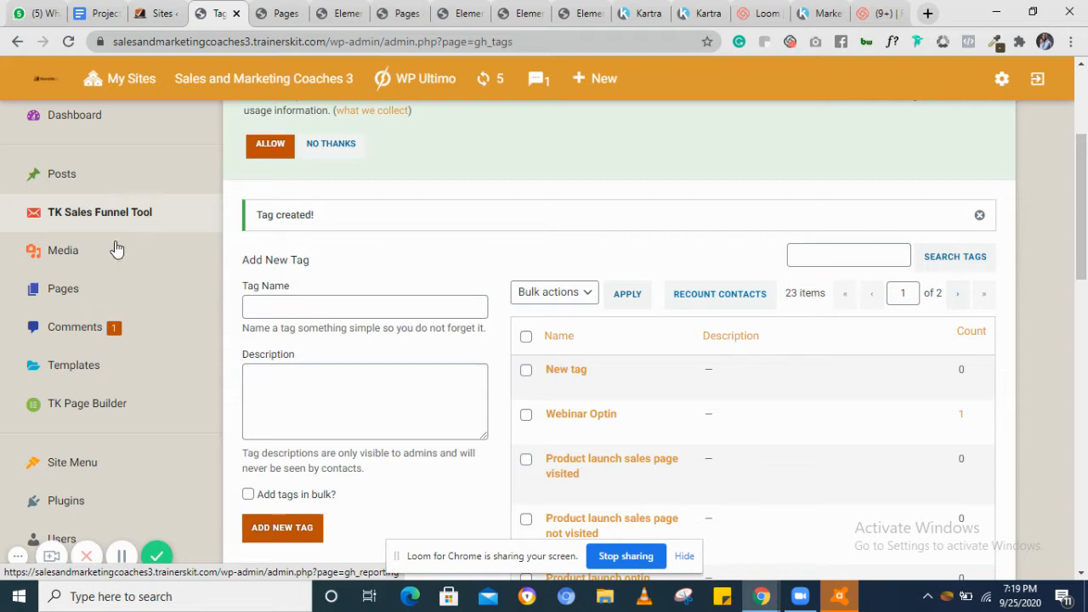
{"action": "left_click", "coordinate": [57, 292]}
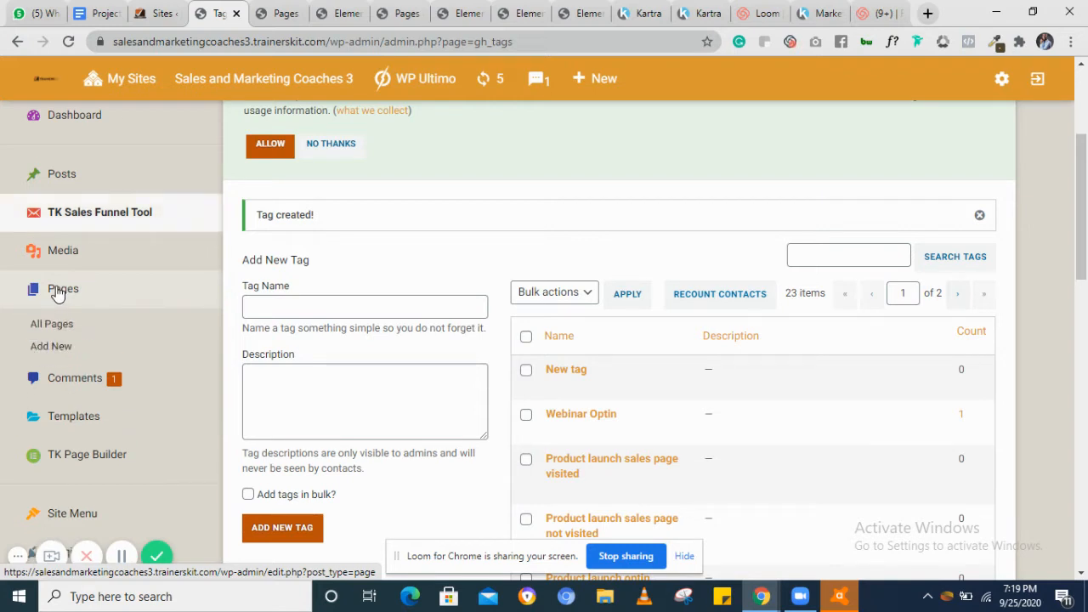
{"action": "left_click", "coordinate": [51, 330]}
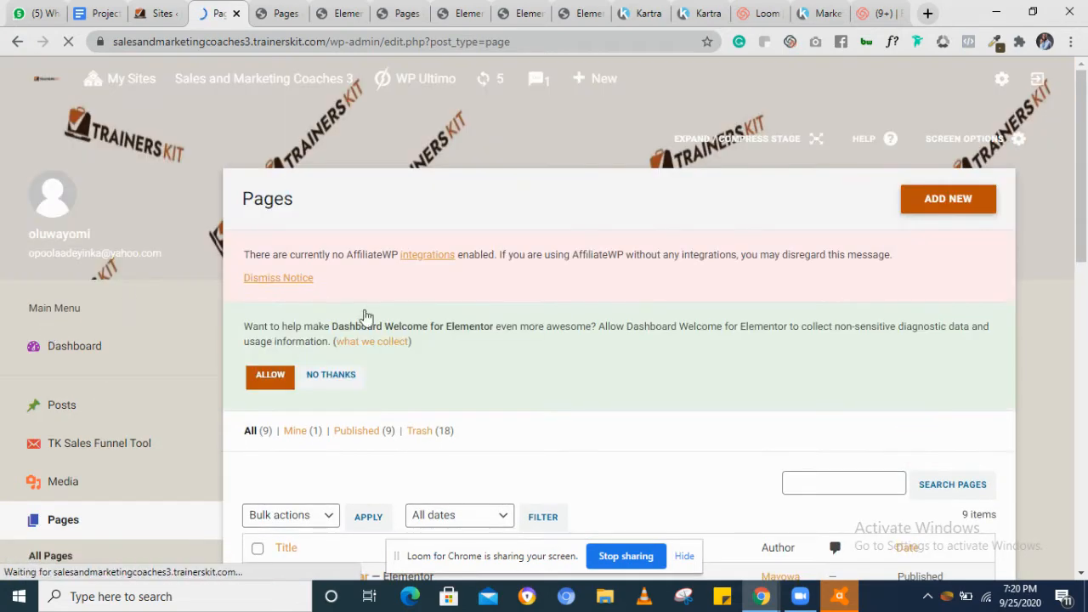
Open the Freebies page's Edit with Elementor link in a new tab
{"action": "scroll", "coordinate": [479, 412], "scroll_direction": "down", "scroll_amount": 2}
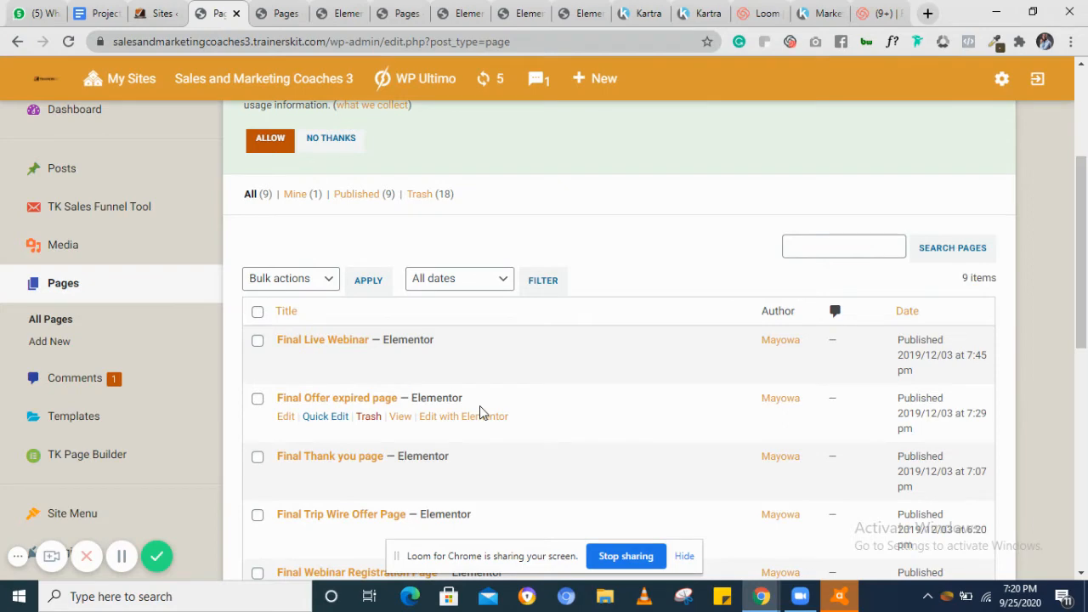
{"action": "scroll", "coordinate": [479, 408], "scroll_direction": "down", "scroll_amount": 2}
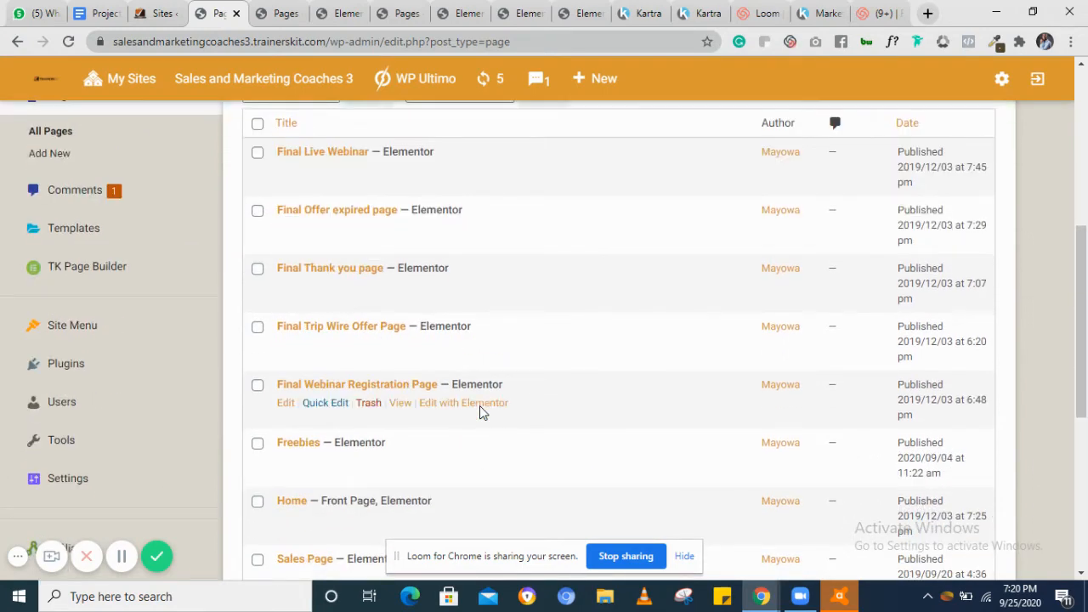
{"action": "scroll", "coordinate": [479, 412], "scroll_direction": "down", "scroll_amount": 1}
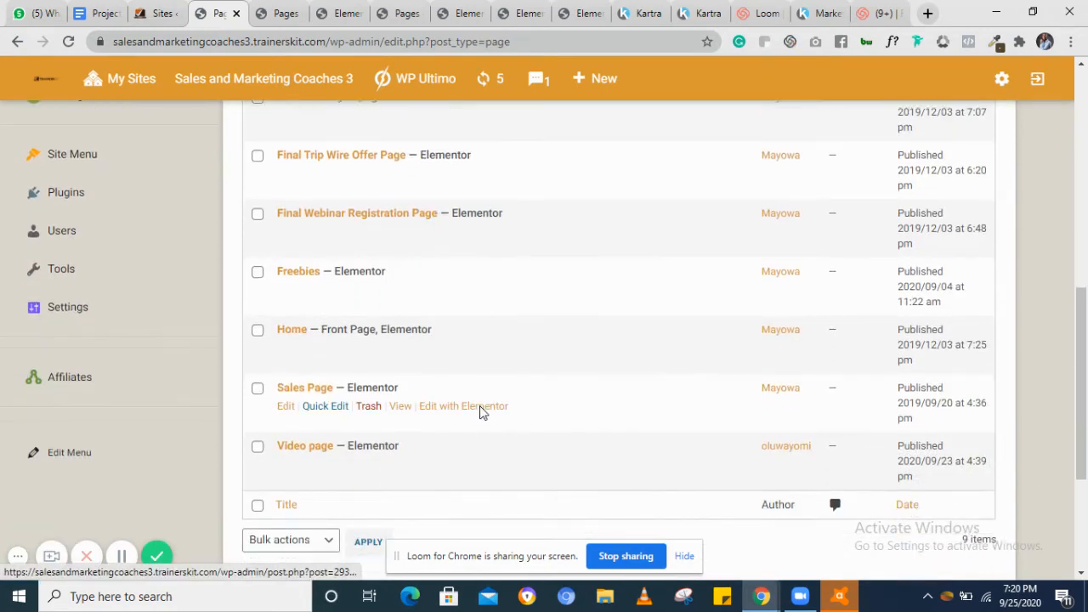
{"action": "scroll", "coordinate": [481, 414], "scroll_direction": "up", "scroll_amount": 1}
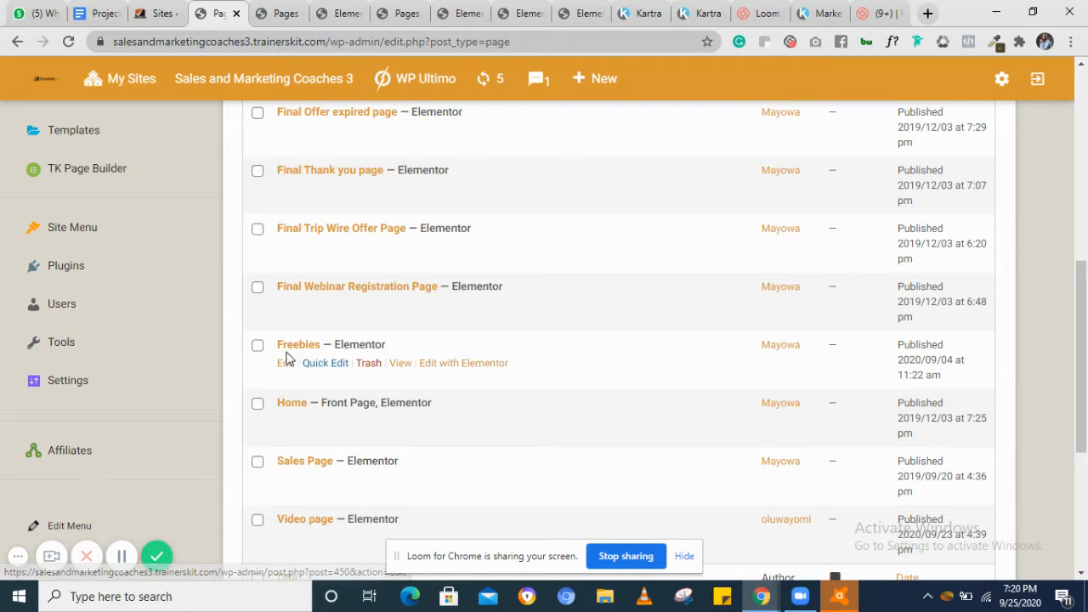
{"action": "right_click", "coordinate": [472, 369]}
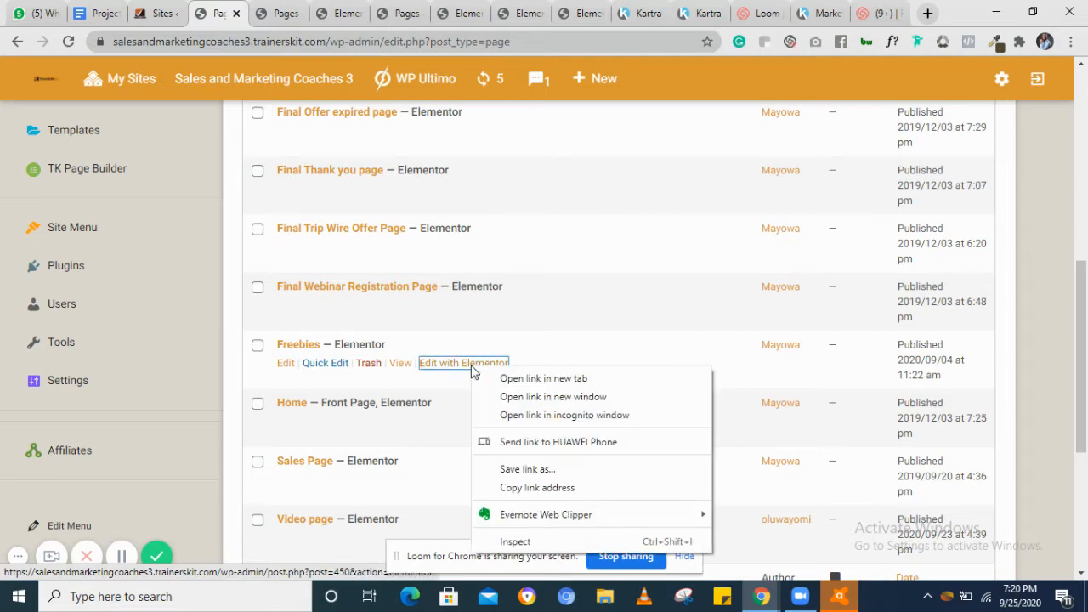
{"action": "left_click", "coordinate": [542, 378]}
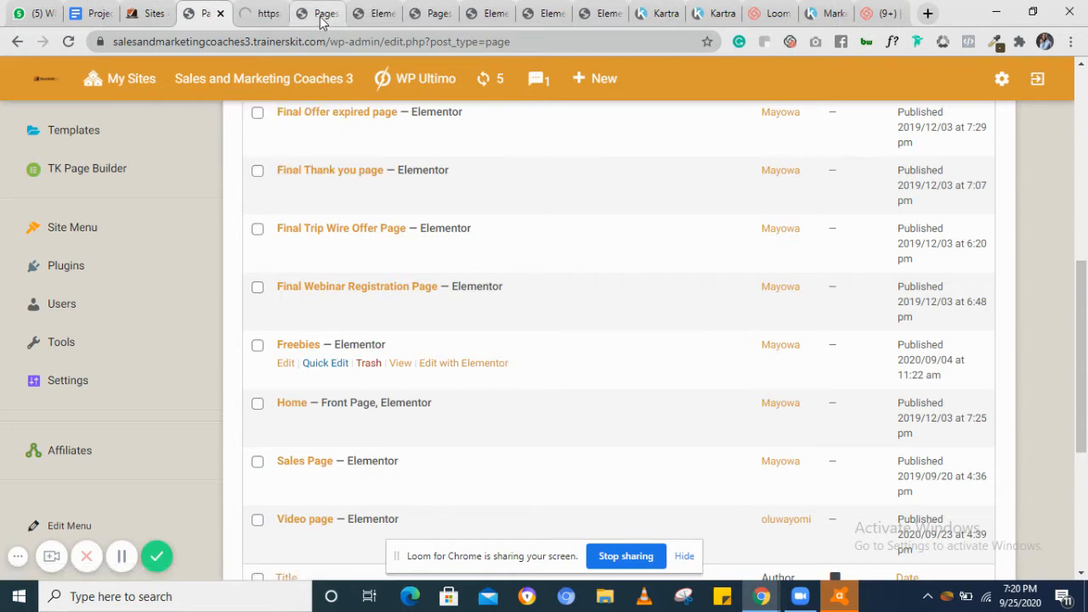
Close the extra Pages tab and switch to the Elementor editor tab
{"action": "left_click", "coordinate": [323, 15]}
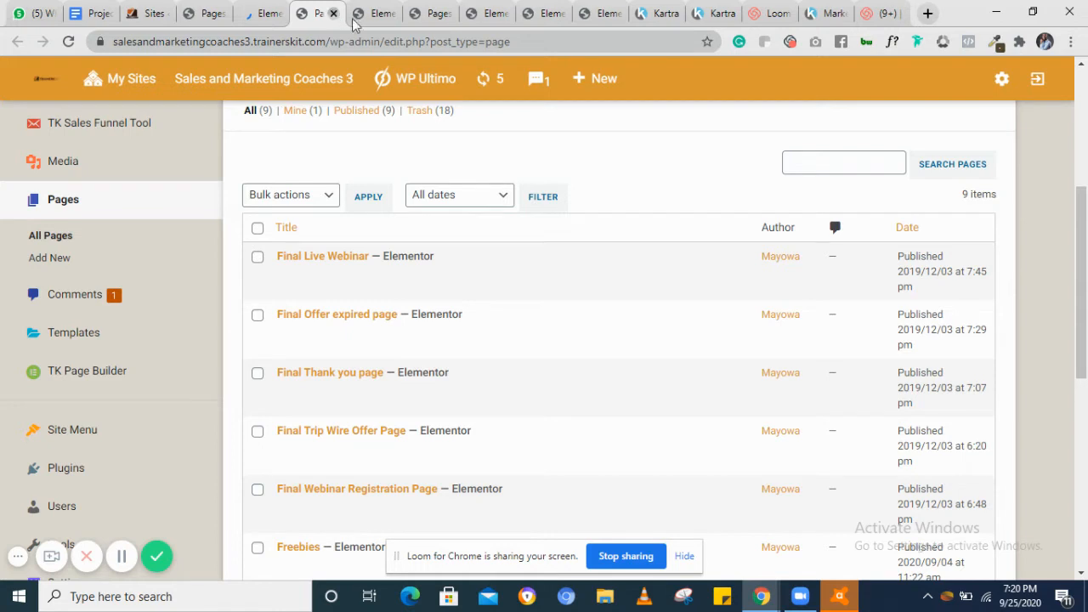
{"action": "left_click", "coordinate": [334, 13]}
{"action": "left_click", "coordinate": [266, 15]}
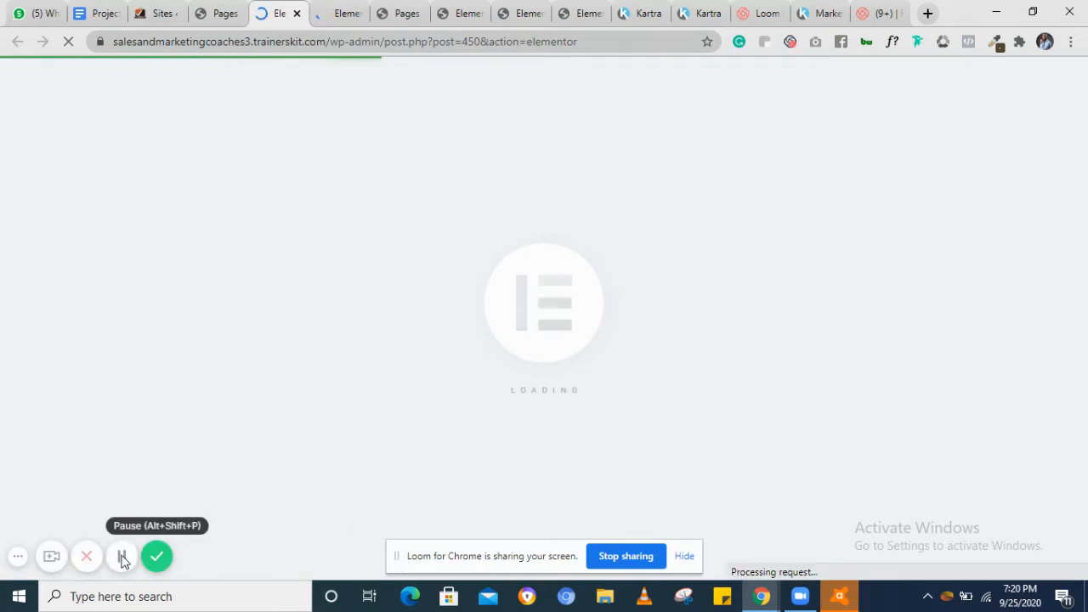
{"action": "left_click", "coordinate": [122, 558]}
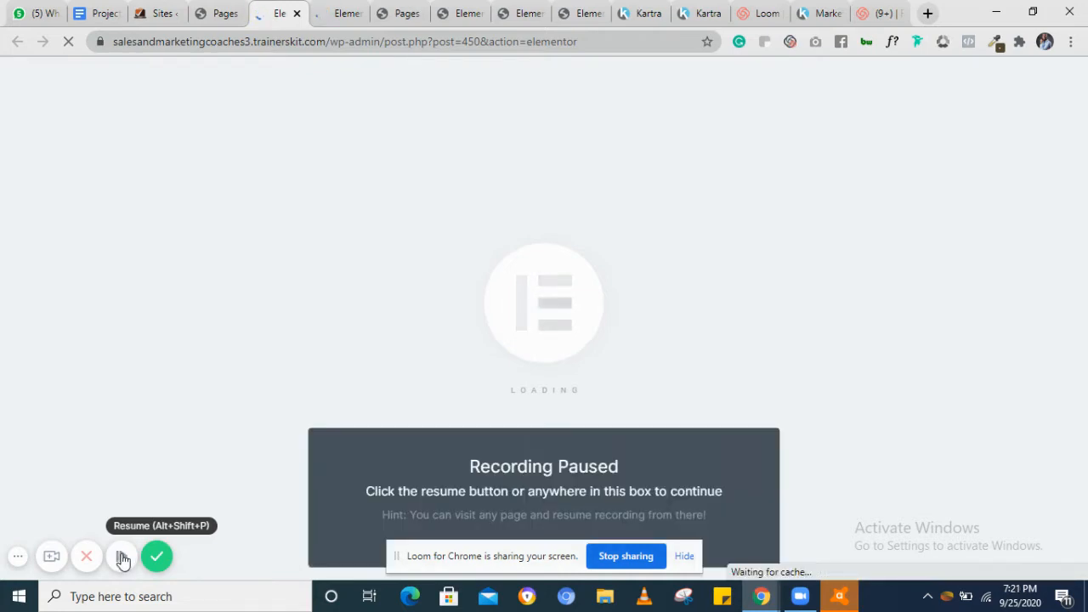
{"action": "left_click", "coordinate": [123, 557]}
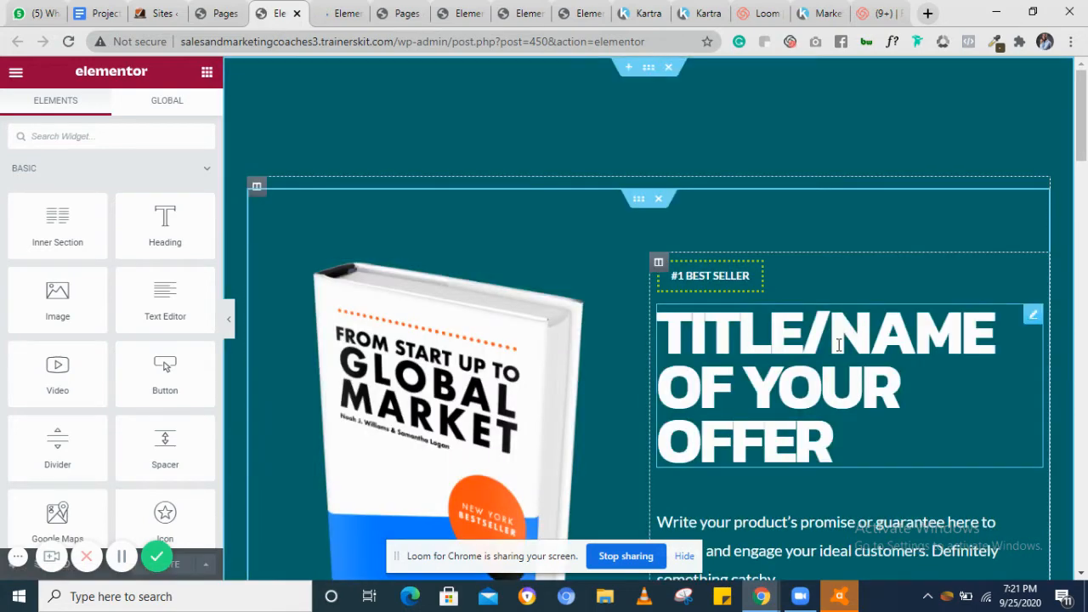
Open the opt-in form's settings on the Freebies page and expand its Actions After Submit section
{"action": "scroll", "coordinate": [838, 344], "scroll_direction": "down", "scroll_amount": 2}
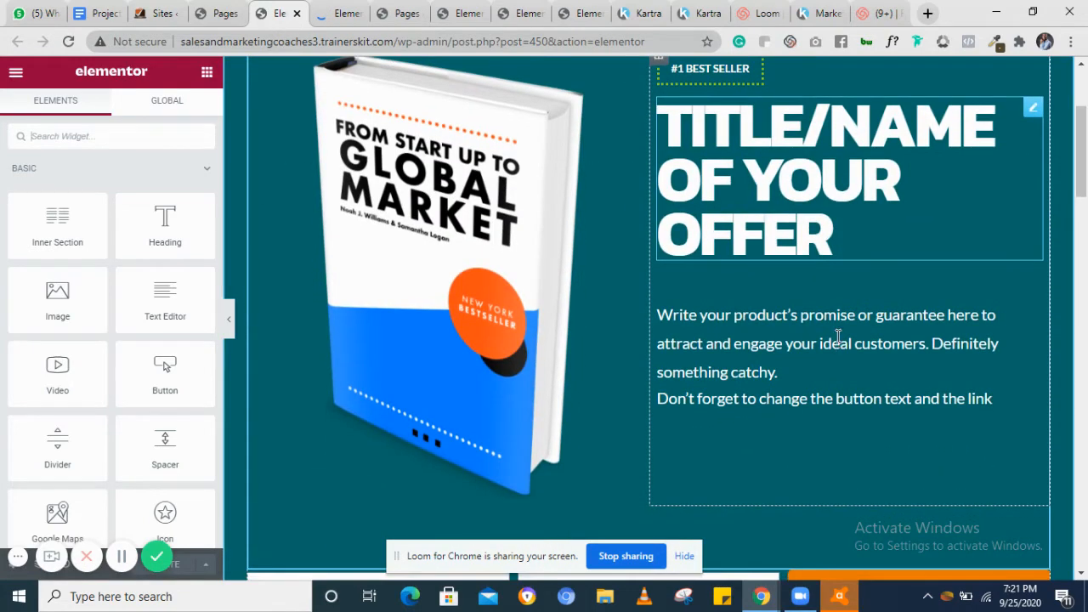
{"action": "scroll", "coordinate": [709, 363], "scroll_direction": "down", "scroll_amount": 5}
{"action": "scroll", "coordinate": [711, 369], "scroll_direction": "down", "scroll_amount": 1}
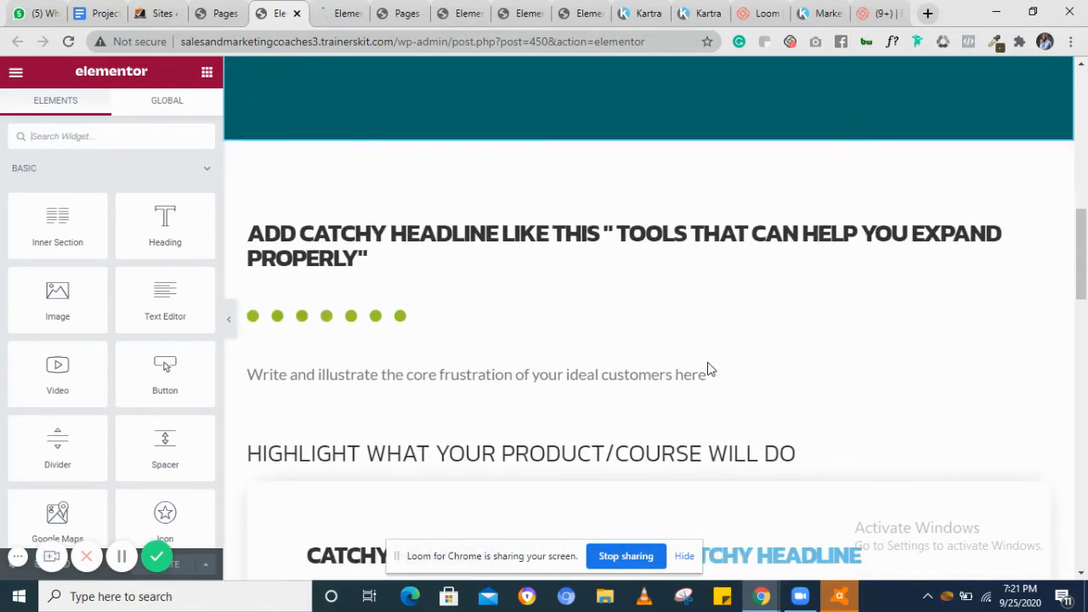
{"action": "scroll", "coordinate": [710, 369], "scroll_direction": "up", "scroll_amount": 5}
{"action": "scroll", "coordinate": [708, 362], "scroll_direction": "up", "scroll_amount": 3}
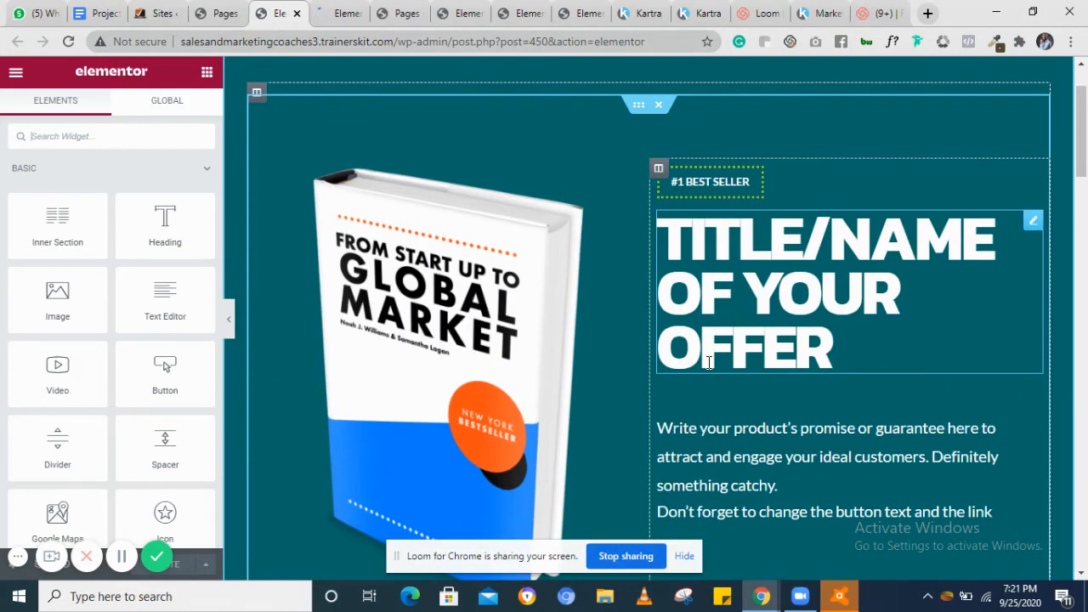
{"action": "scroll", "coordinate": [709, 362], "scroll_direction": "down", "scroll_amount": 4}
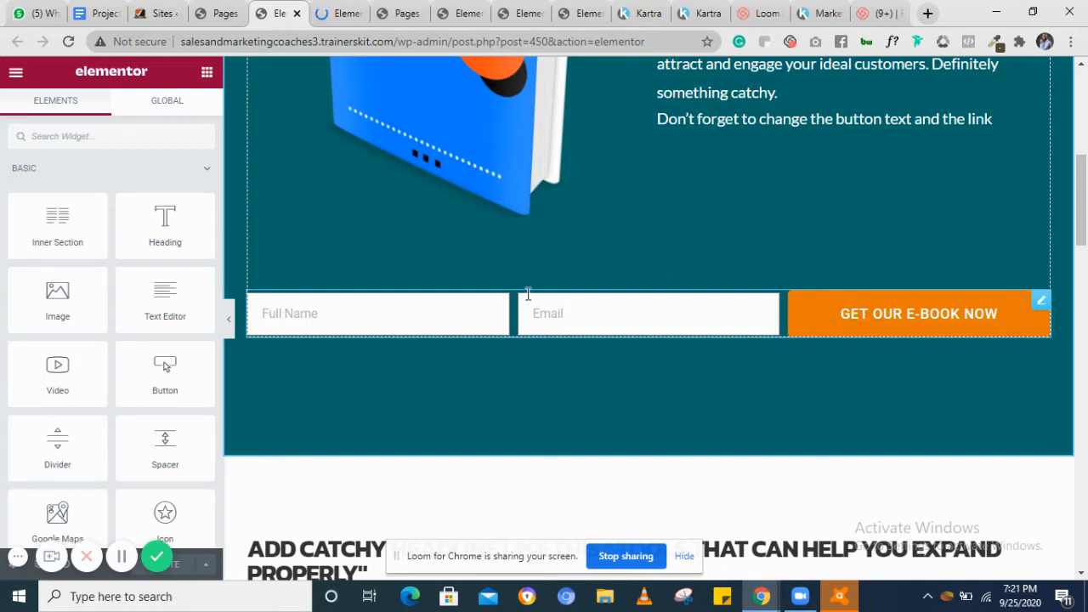
{"action": "left_click", "coordinate": [802, 315]}
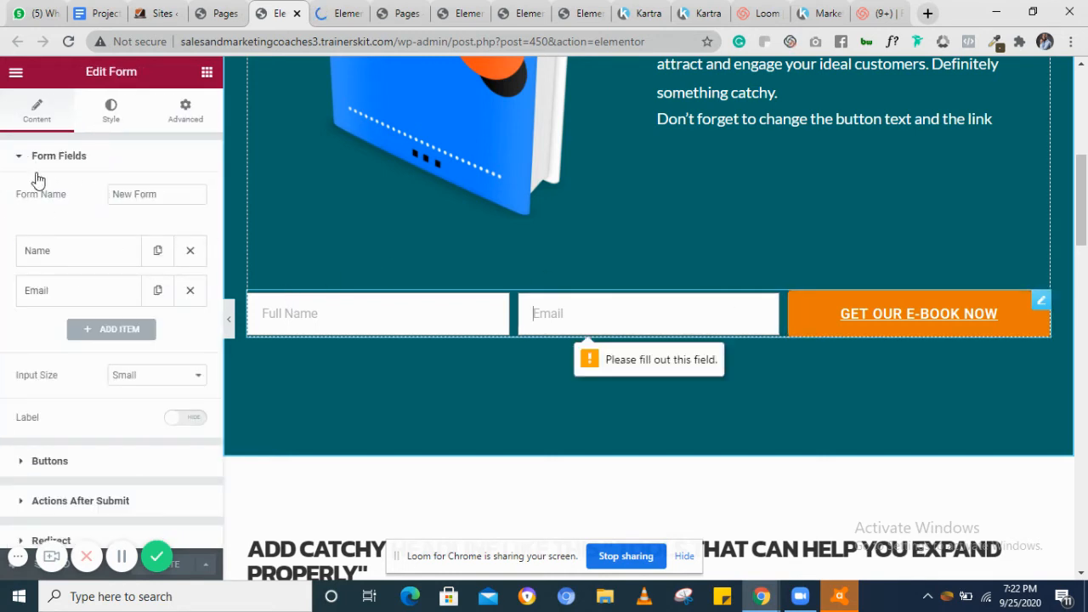
{"action": "scroll", "coordinate": [66, 264], "scroll_direction": "down", "scroll_amount": 3}
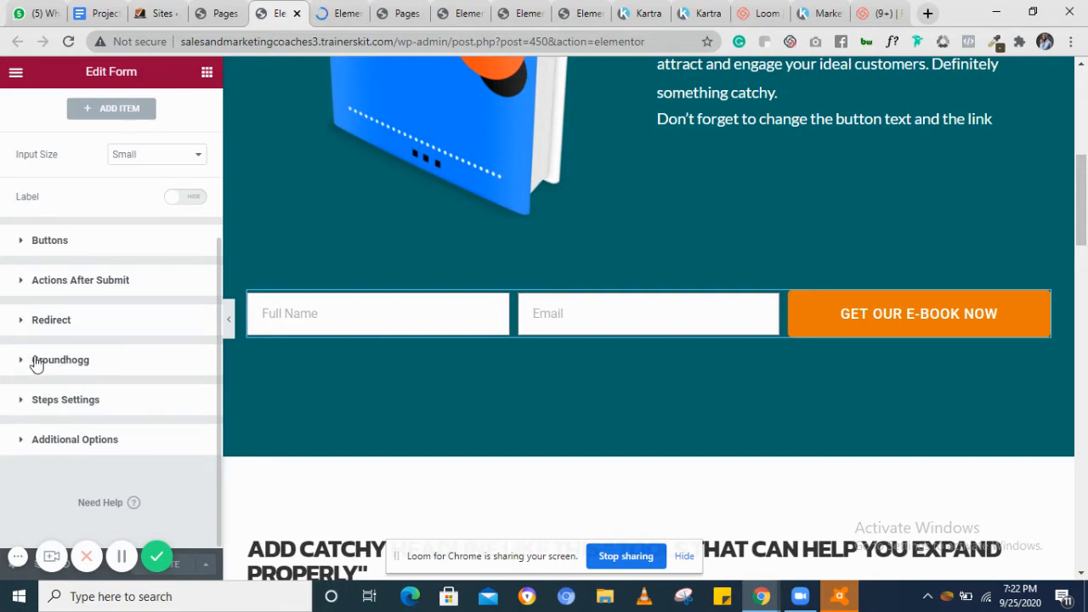
{"action": "left_click", "coordinate": [78, 284]}
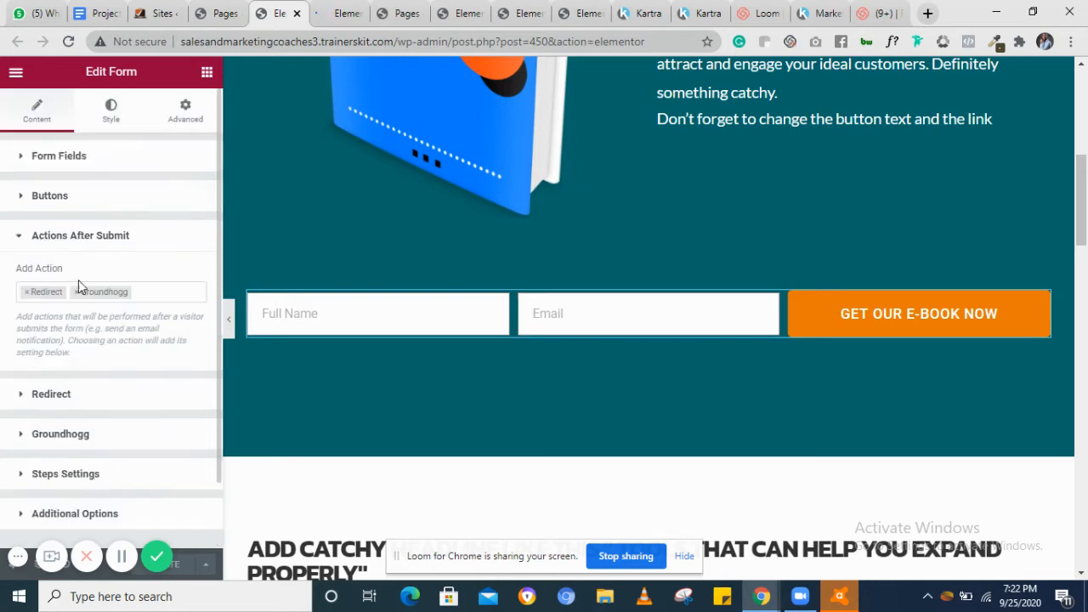
Remove Groundhogg from the form's after-submit actions
{"action": "left_click", "coordinate": [147, 291]}
{"action": "left_click", "coordinate": [147, 292]}
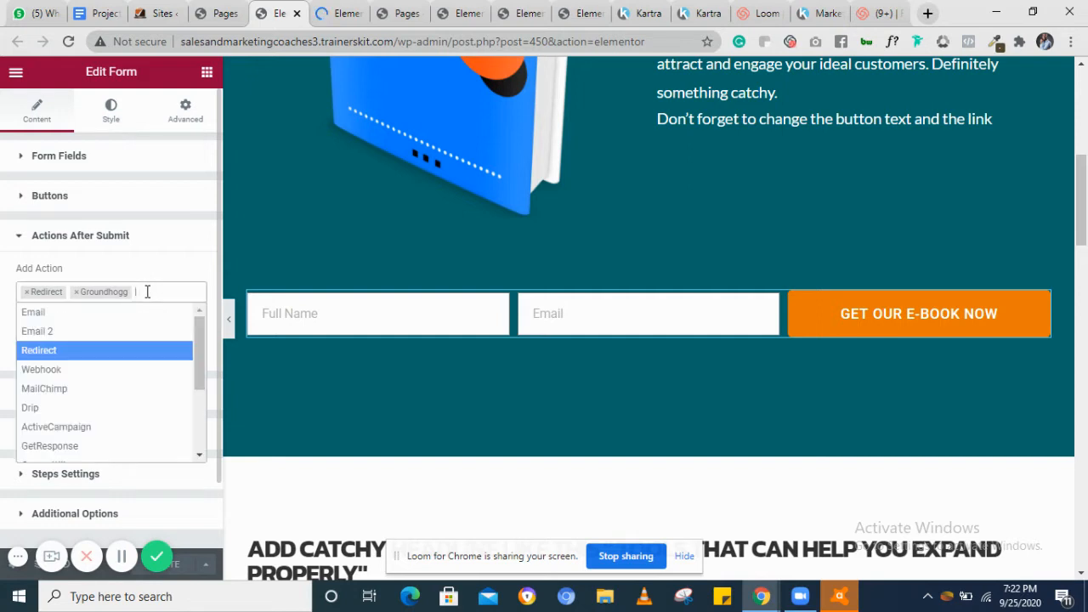
{"action": "scroll", "coordinate": [130, 371], "scroll_direction": "down", "scroll_amount": 3}
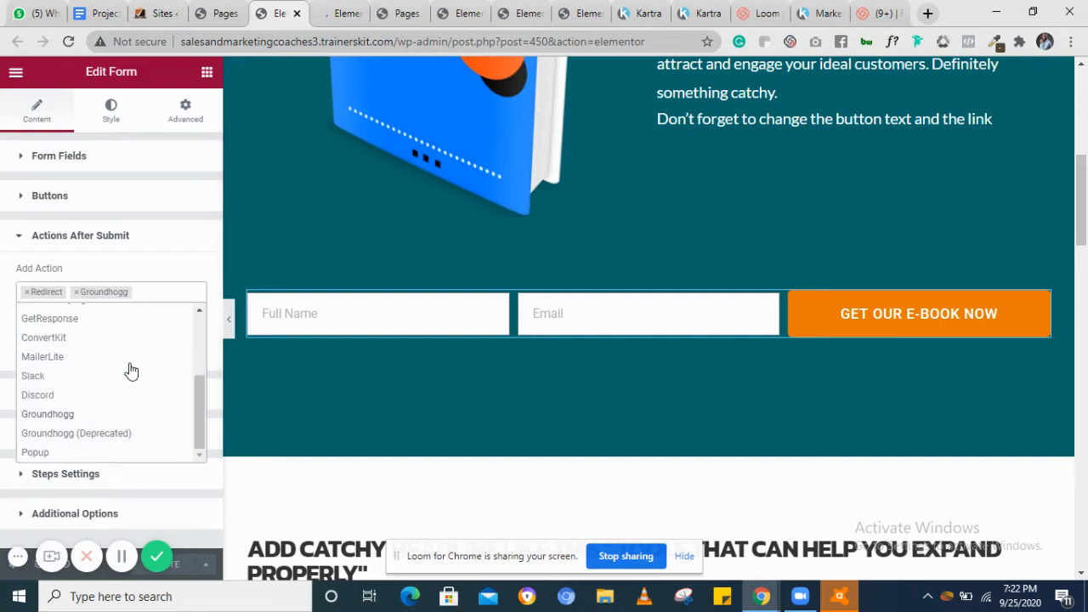
{"action": "left_click", "coordinate": [64, 415]}
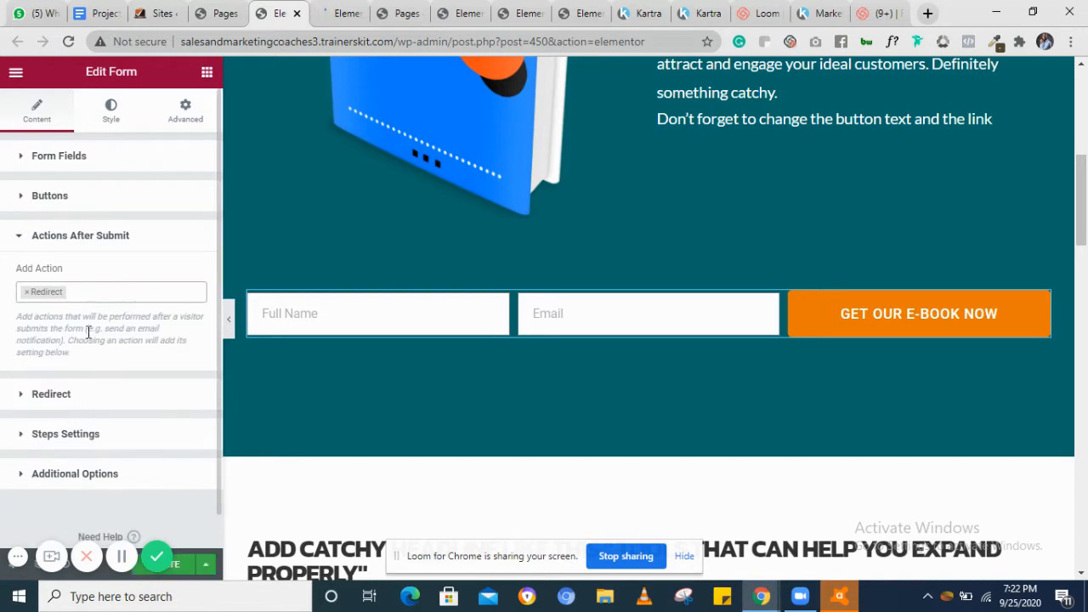
Add Groundhogg back to the opt-in form's after-submit actions
{"action": "left_click", "coordinate": [91, 294]}
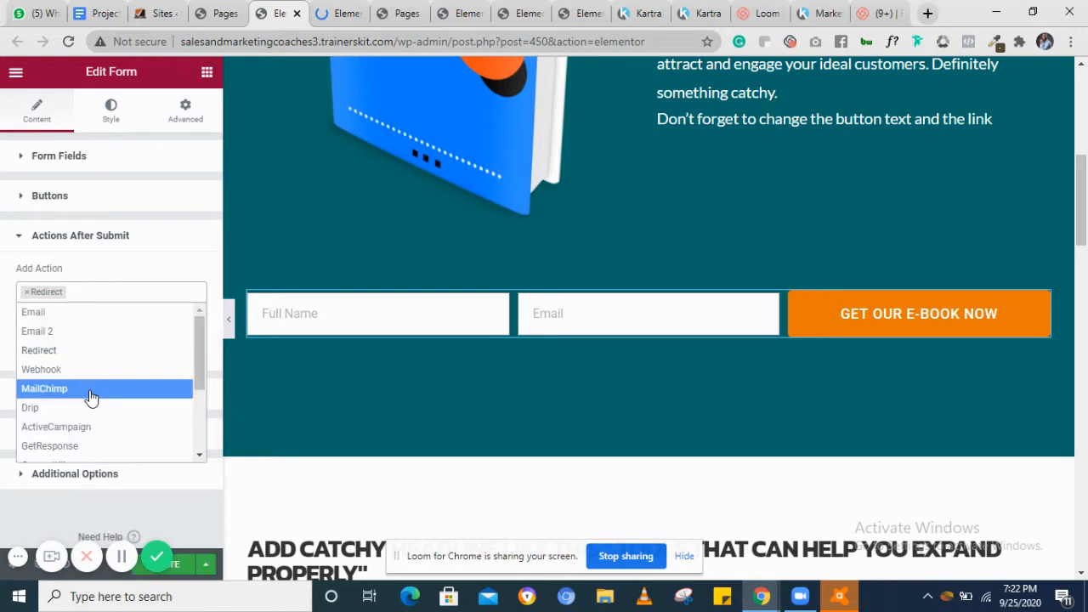
{"action": "scroll", "coordinate": [90, 396], "scroll_direction": "down", "scroll_amount": 3}
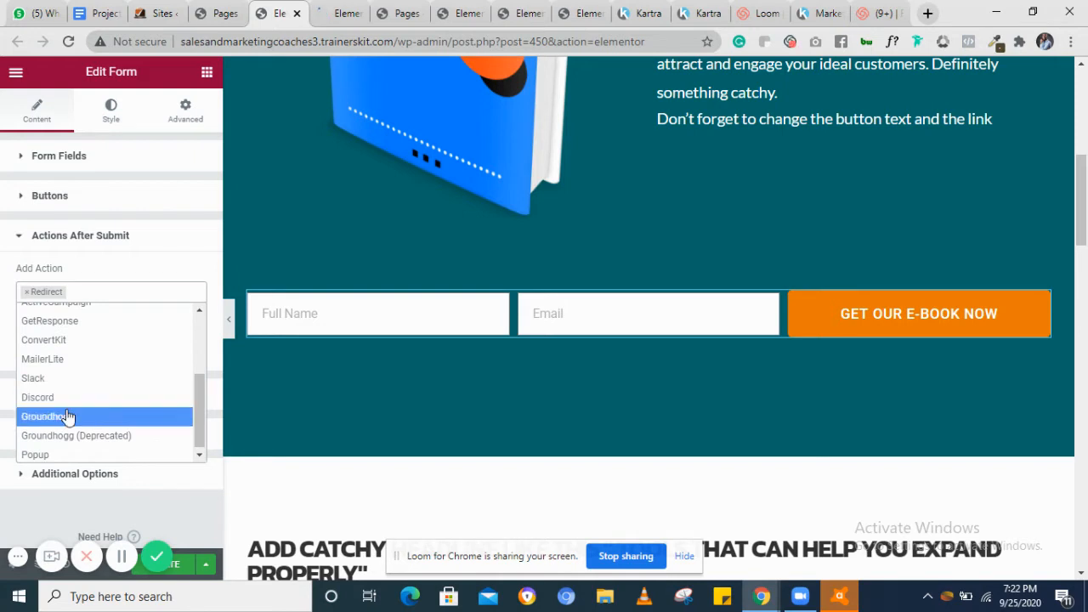
{"action": "left_click", "coordinate": [68, 416]}
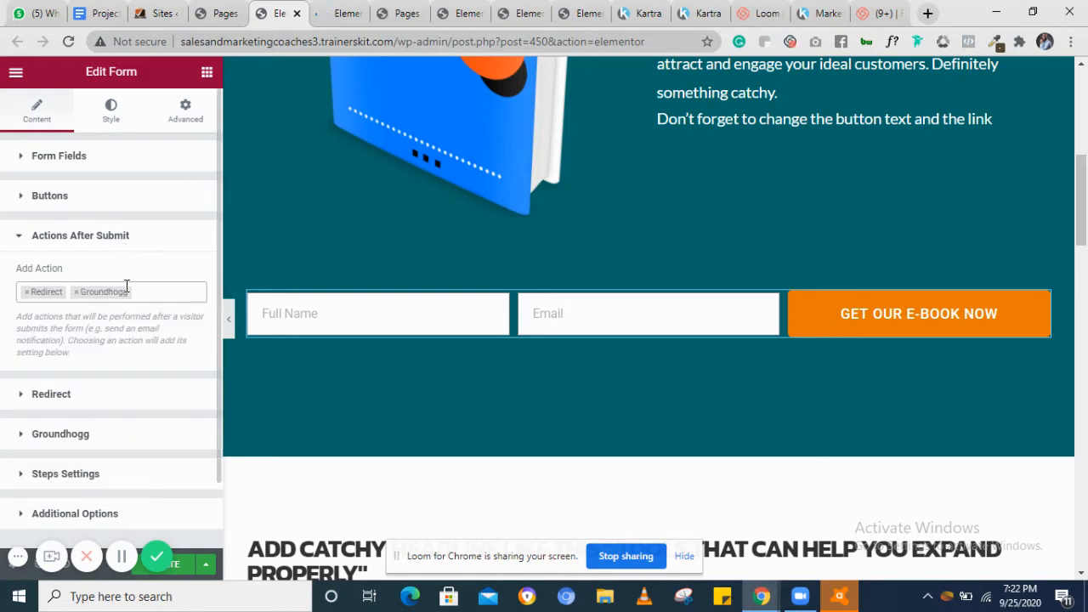
In the form's Groundhogg settings, apply New tag alongside Lead Magnet tag
{"action": "left_click", "coordinate": [68, 437]}
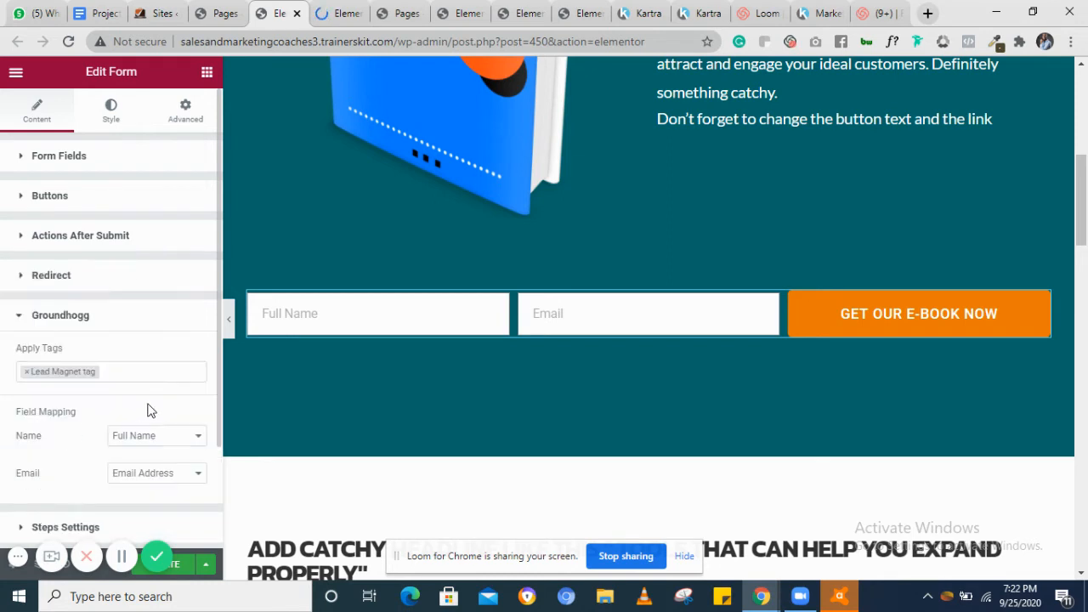
{"action": "scroll", "coordinate": [146, 412], "scroll_direction": "down", "scroll_amount": 1}
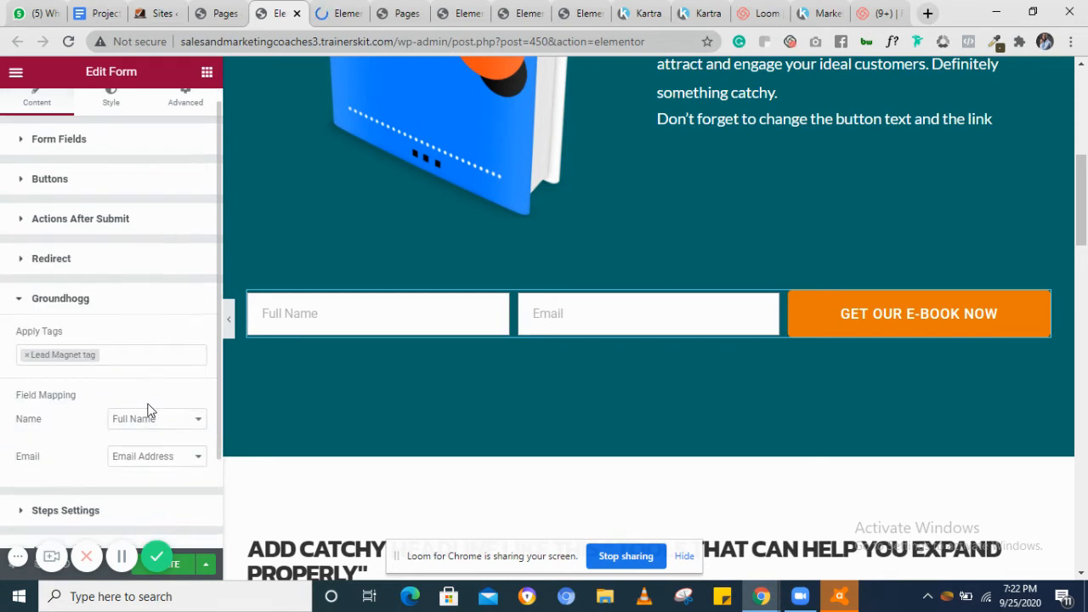
{"action": "left_click", "coordinate": [141, 355]}
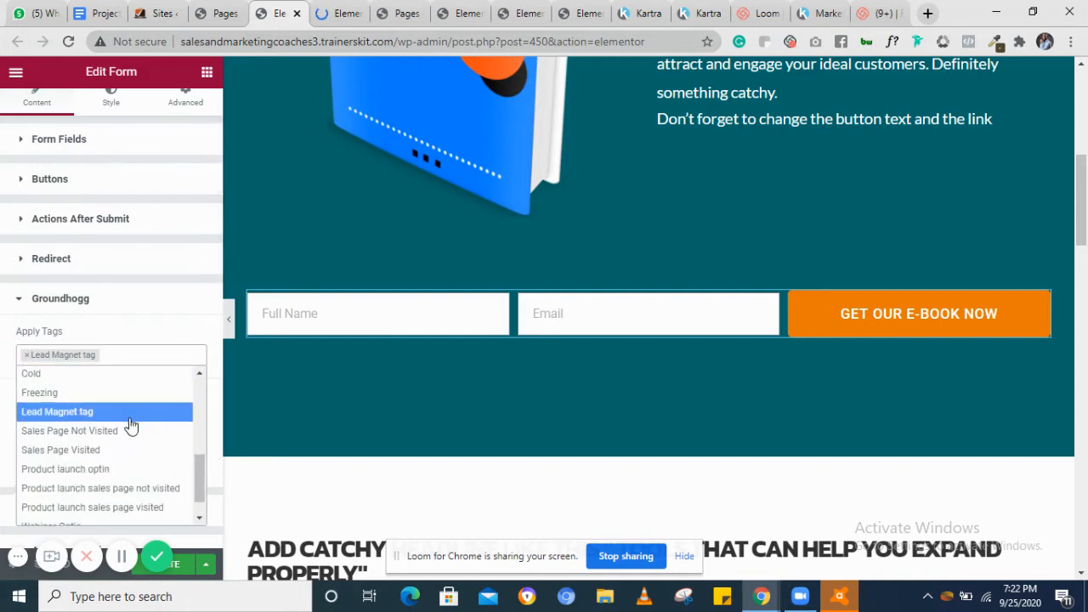
{"action": "scroll", "coordinate": [126, 425], "scroll_direction": "down", "scroll_amount": 1}
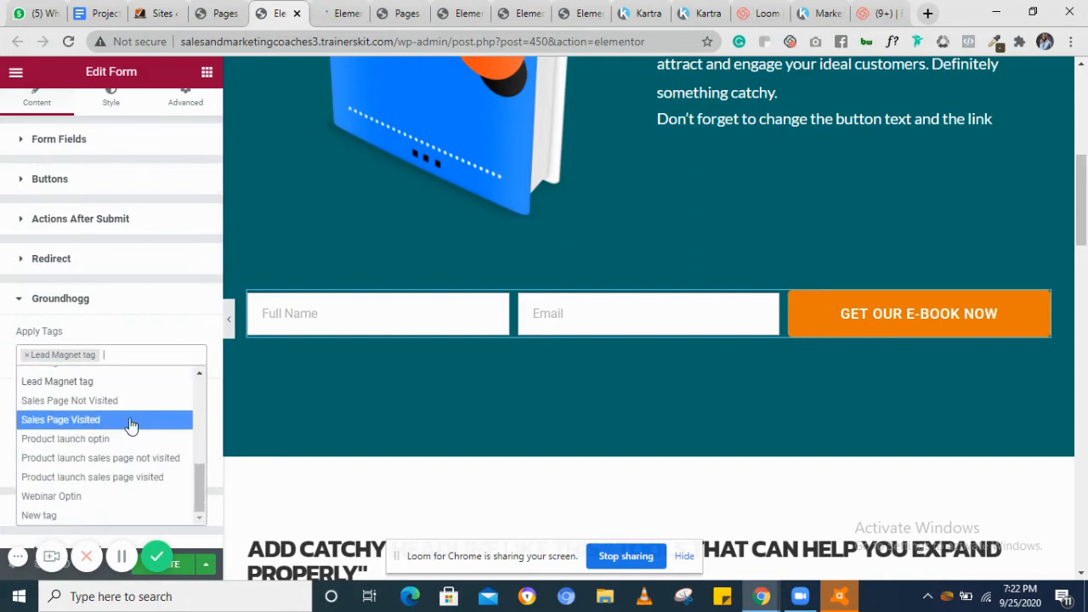
{"action": "left_click", "coordinate": [61, 516]}
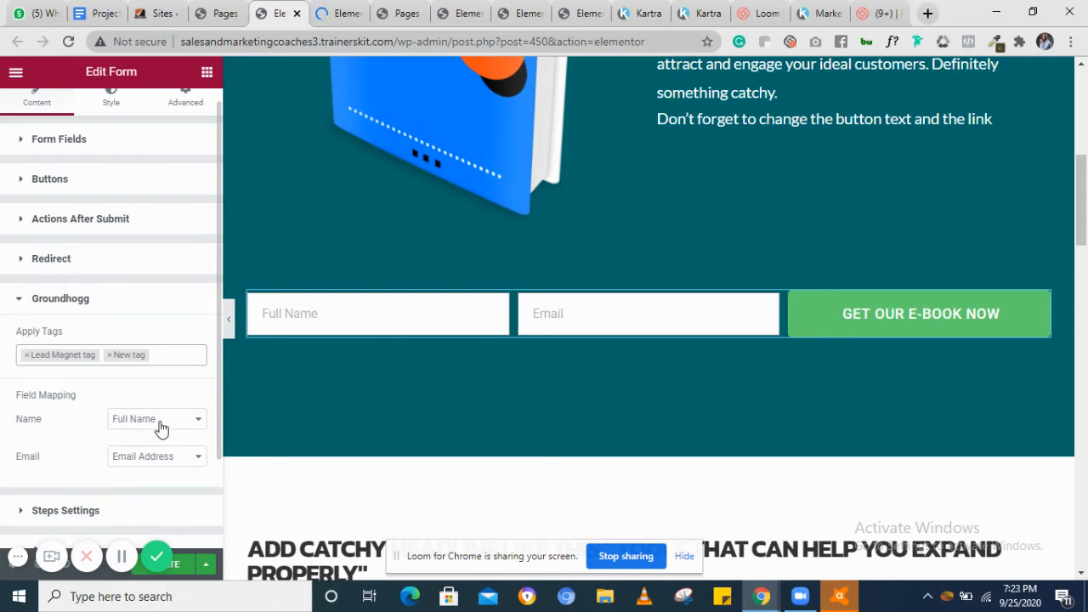
Map the form's Name field to Full Name and its Email field to Email Address
{"action": "left_click", "coordinate": [160, 425]}
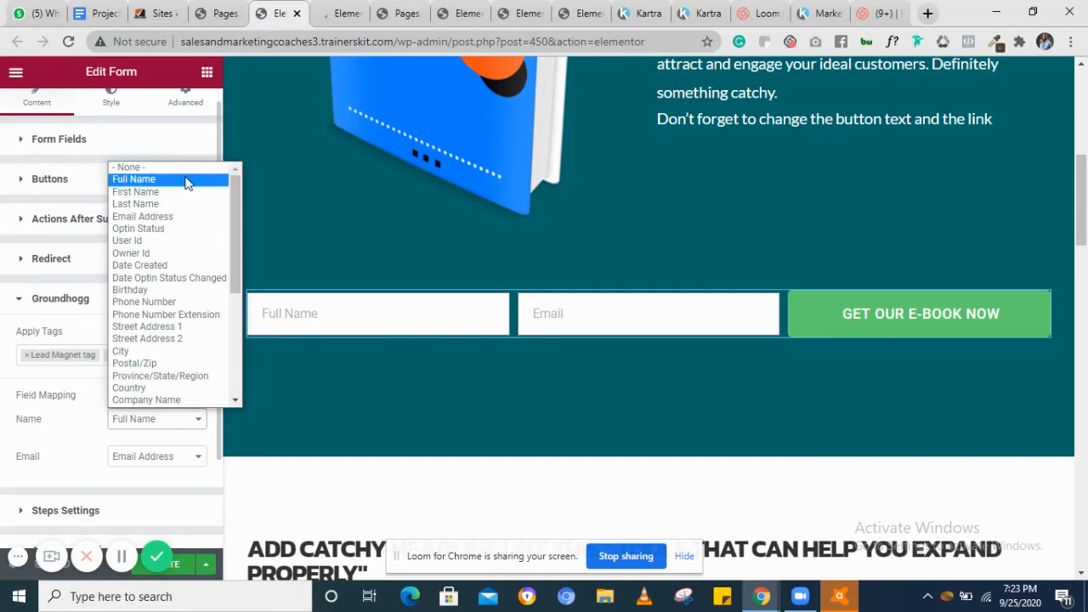
{"action": "left_click", "coordinate": [187, 179]}
{"action": "left_click", "coordinate": [166, 463]}
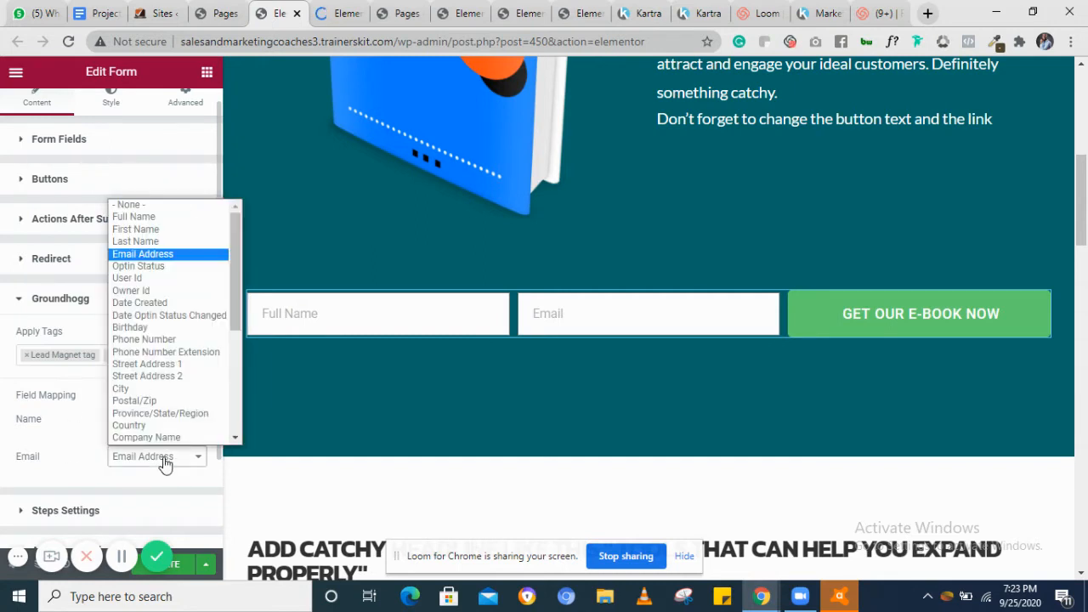
{"action": "left_click", "coordinate": [164, 255]}
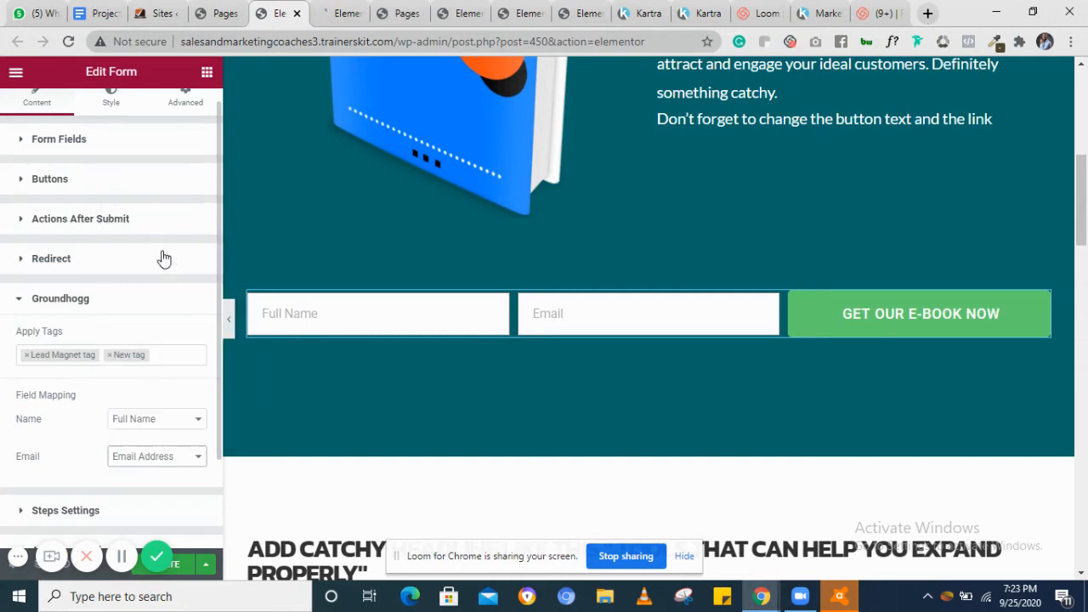
Update the Freebies page to save the form changes
{"action": "scroll", "coordinate": [92, 389], "scroll_direction": "down", "scroll_amount": 2}
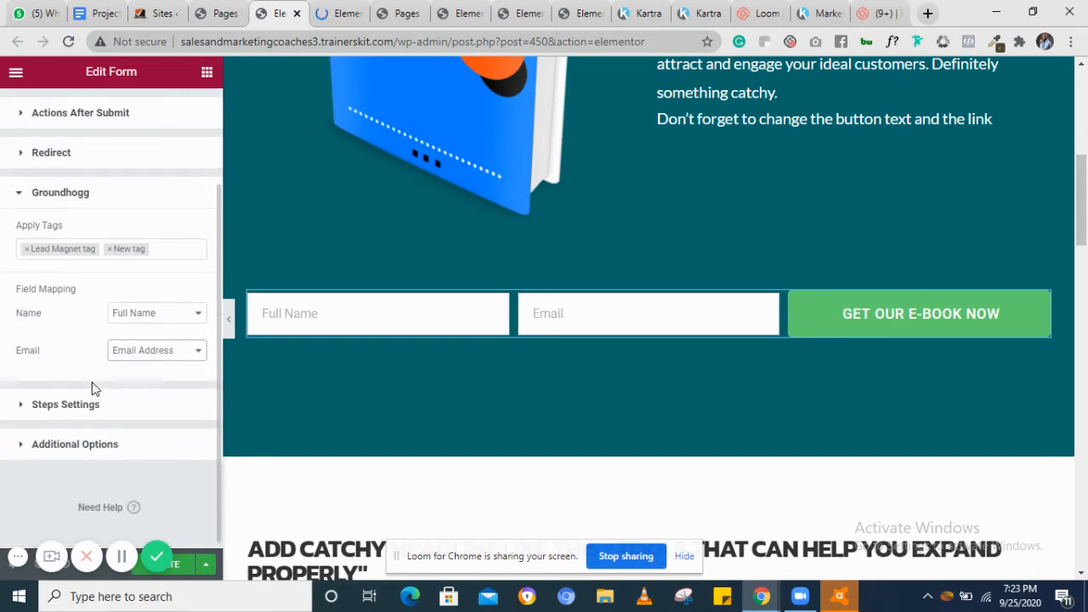
{"action": "scroll", "coordinate": [451, 396], "scroll_direction": "down", "scroll_amount": 2}
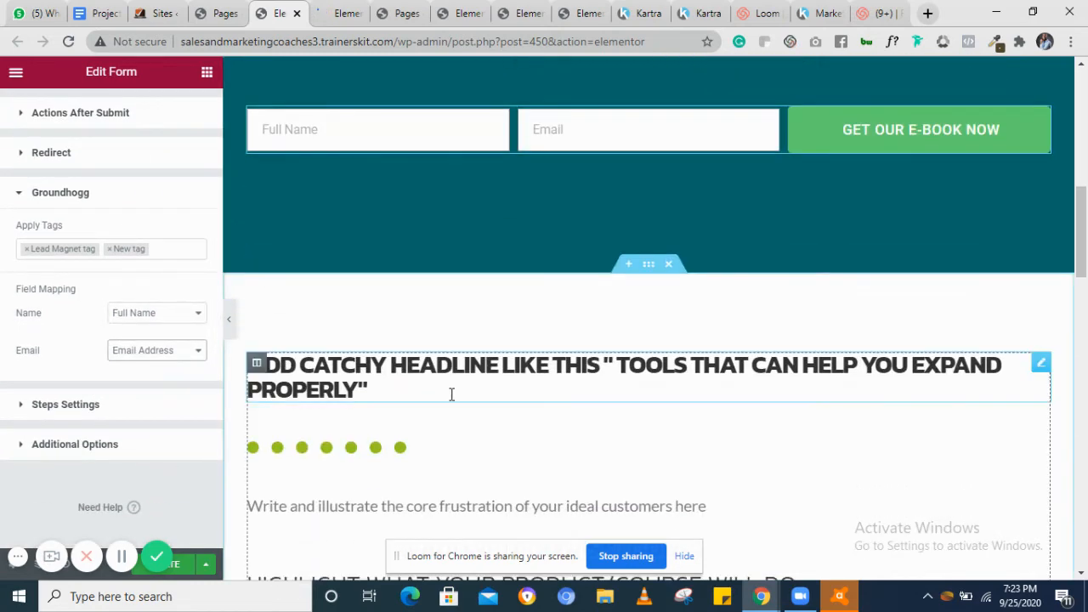
{"action": "scroll", "coordinate": [451, 394], "scroll_direction": "up", "scroll_amount": 1}
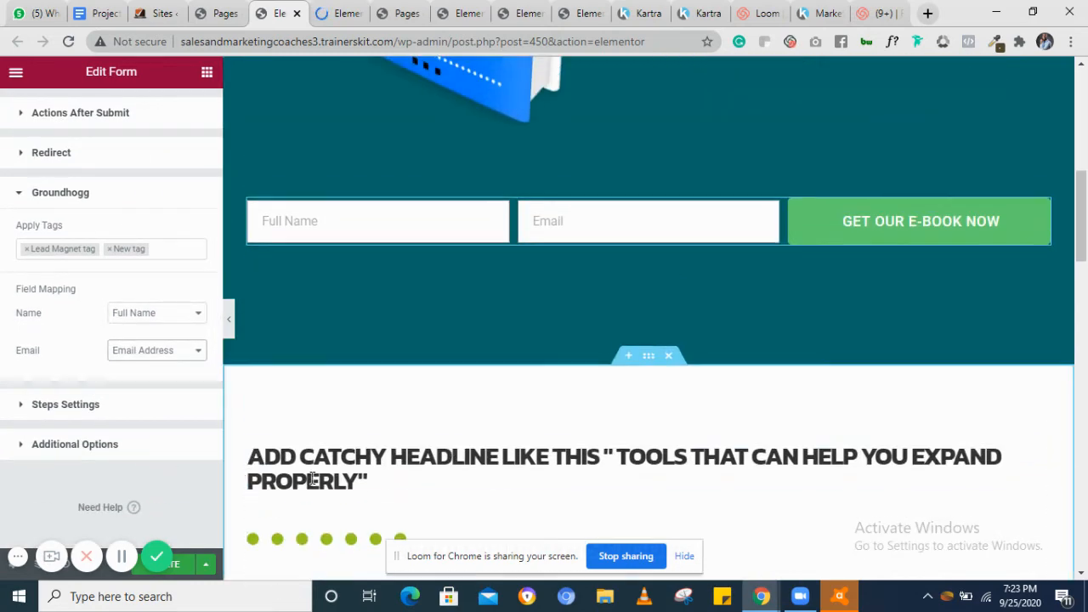
{"action": "left_click", "coordinate": [16, 561]}
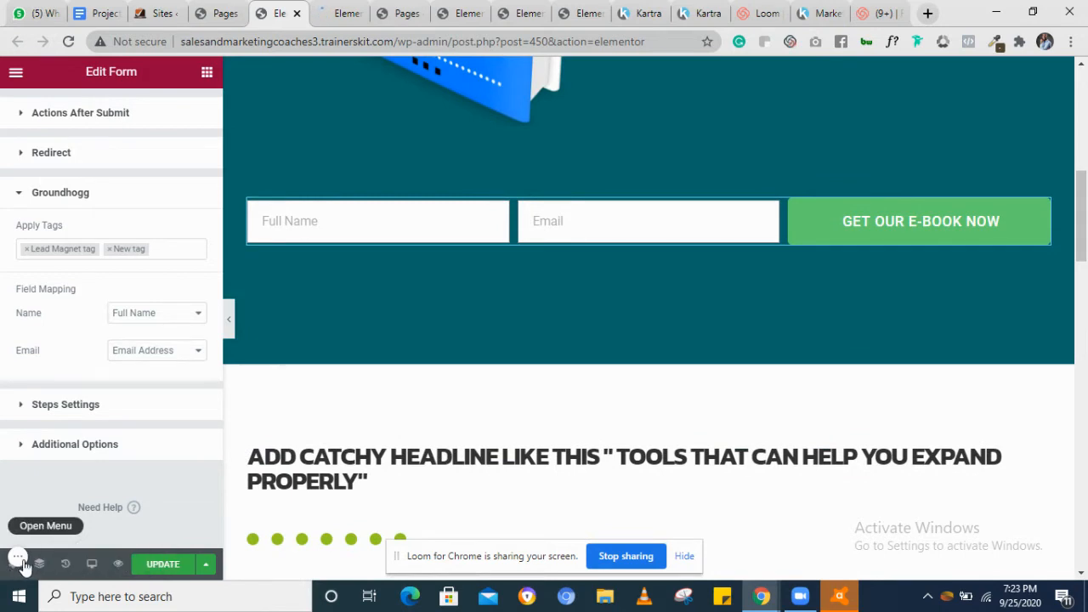
{"action": "left_click", "coordinate": [154, 566]}
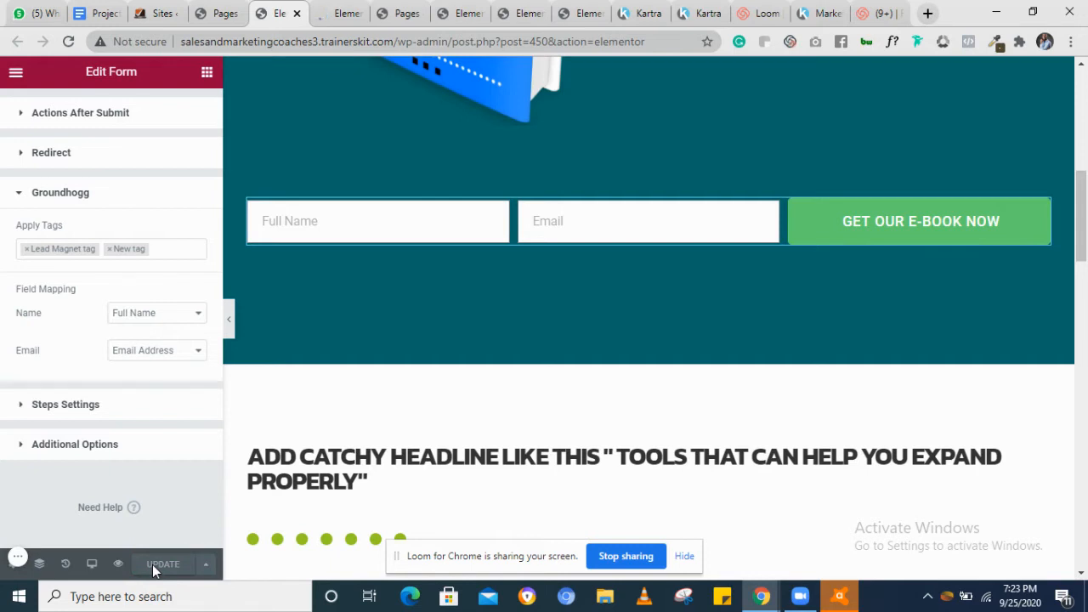
Go back to the Pages tab and open Funnels in the TK Sales Funnel Tool
{"action": "left_click", "coordinate": [15, 76]}
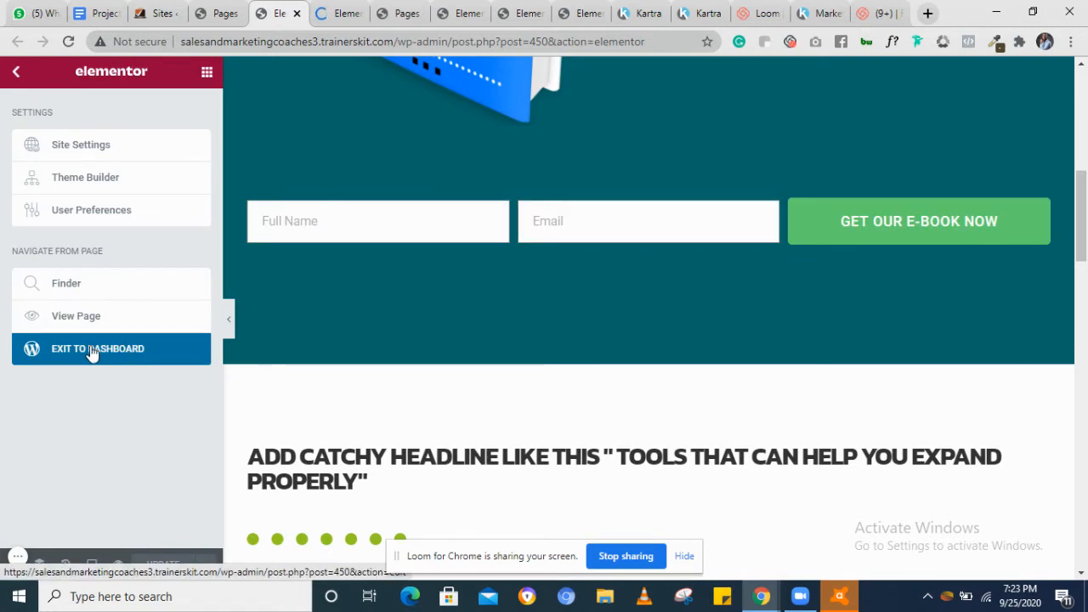
{"action": "left_click", "coordinate": [217, 16]}
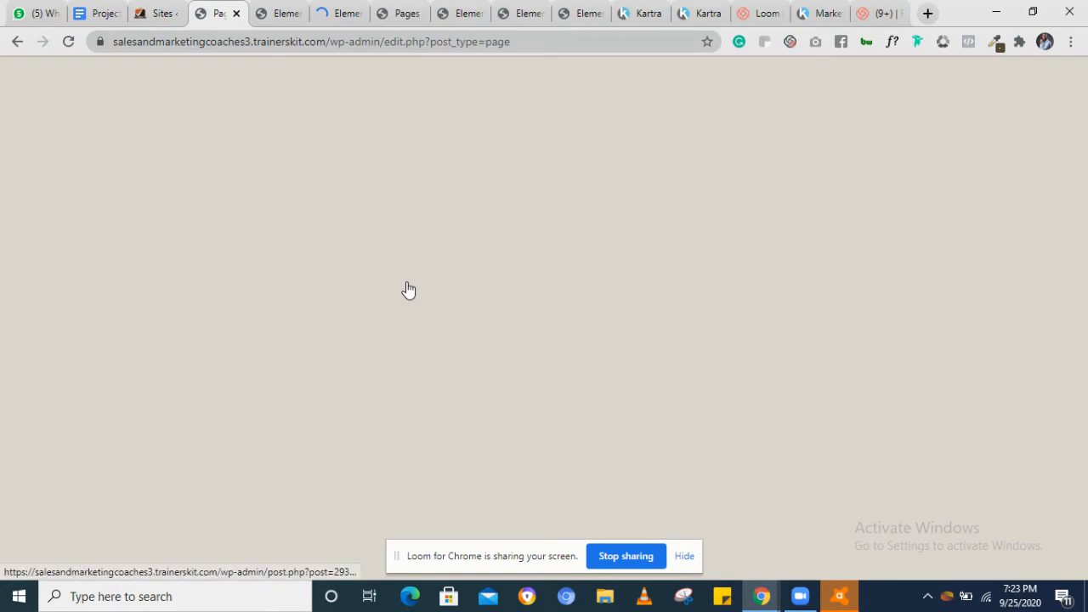
{"action": "scroll", "coordinate": [631, 242], "scroll_direction": "up", "scroll_amount": 4}
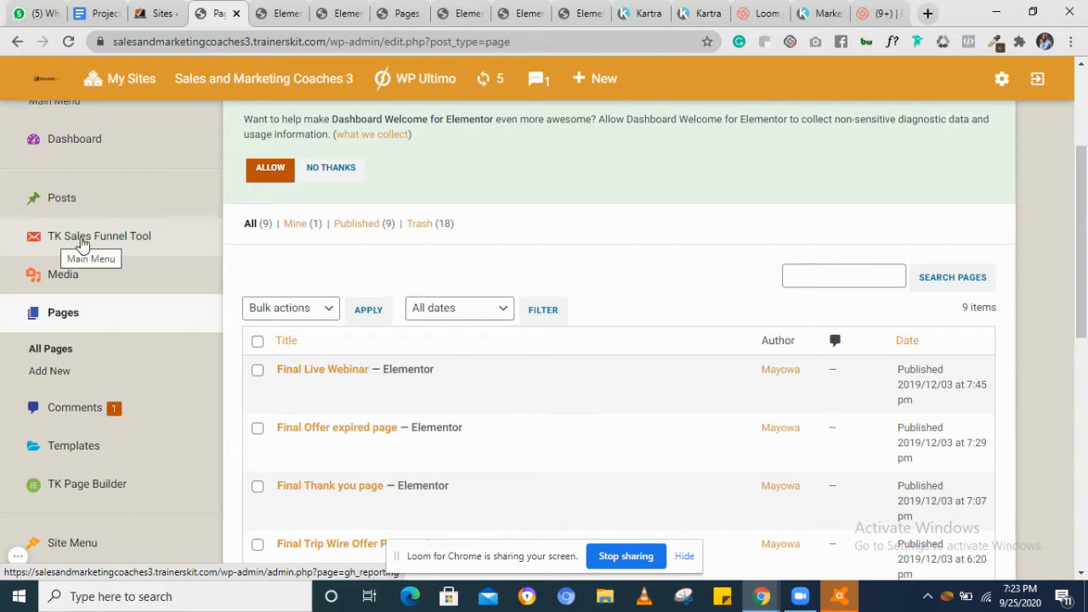
{"action": "left_click", "coordinate": [104, 238]}
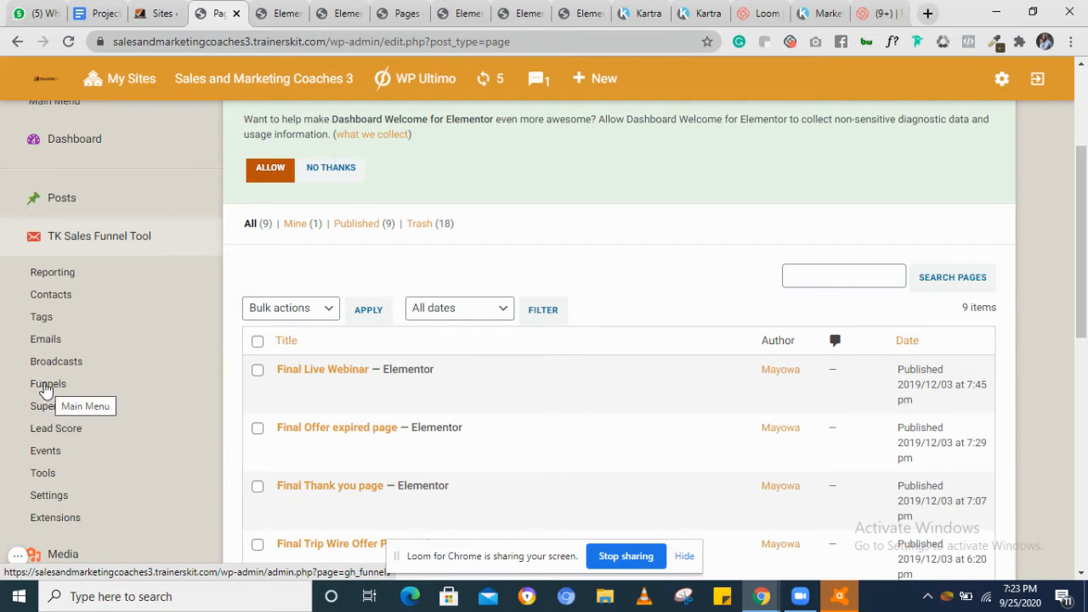
{"action": "left_click", "coordinate": [46, 388]}
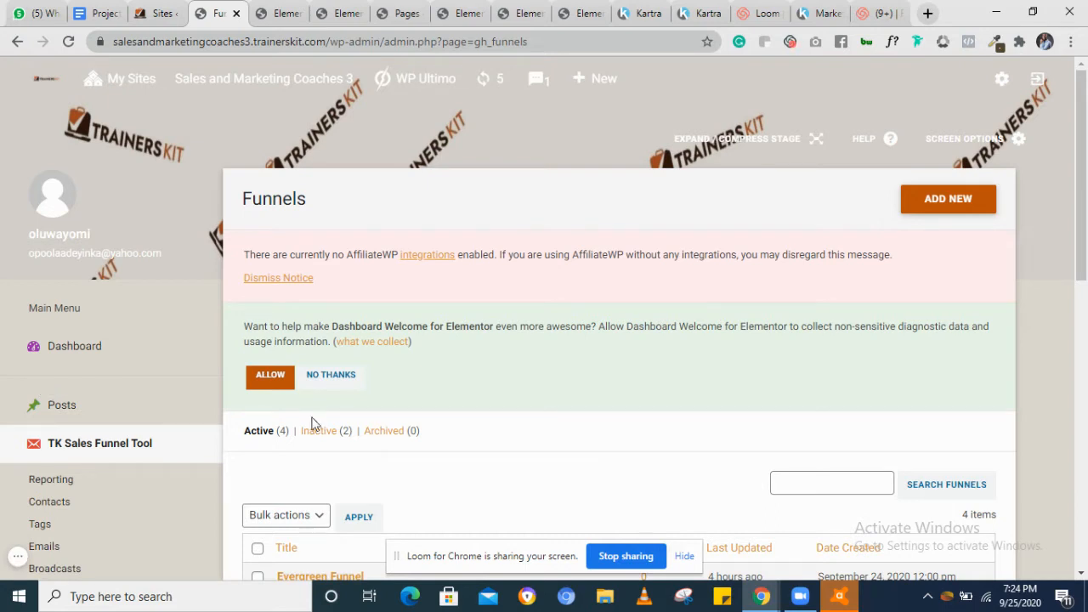
Start adding a new funnel from the Funnels list
{"action": "scroll", "coordinate": [527, 404], "scroll_direction": "down", "scroll_amount": 5}
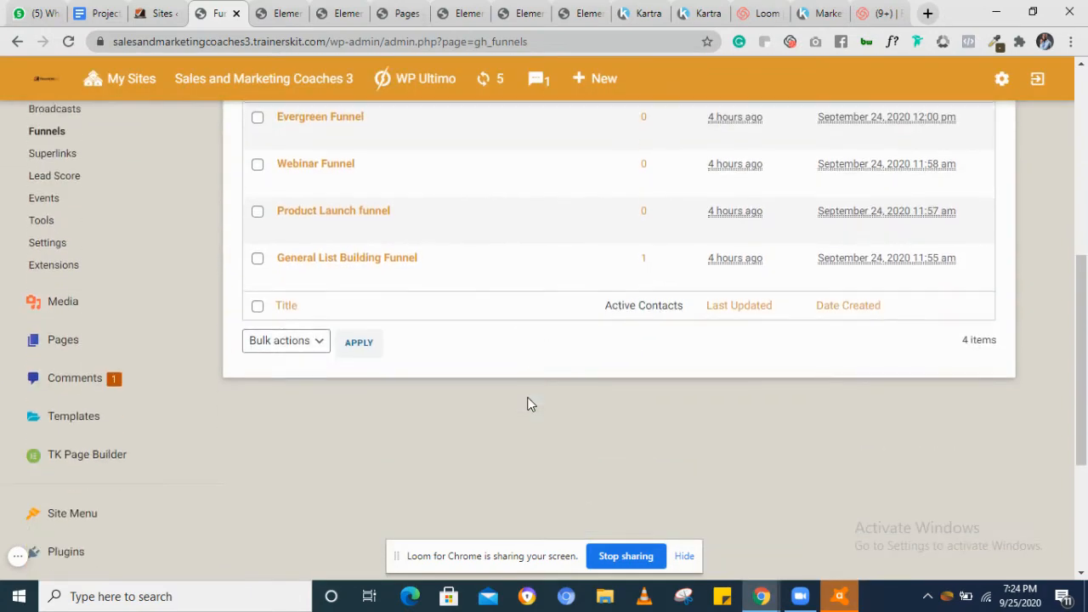
{"action": "scroll", "coordinate": [527, 403], "scroll_direction": "up", "scroll_amount": 2}
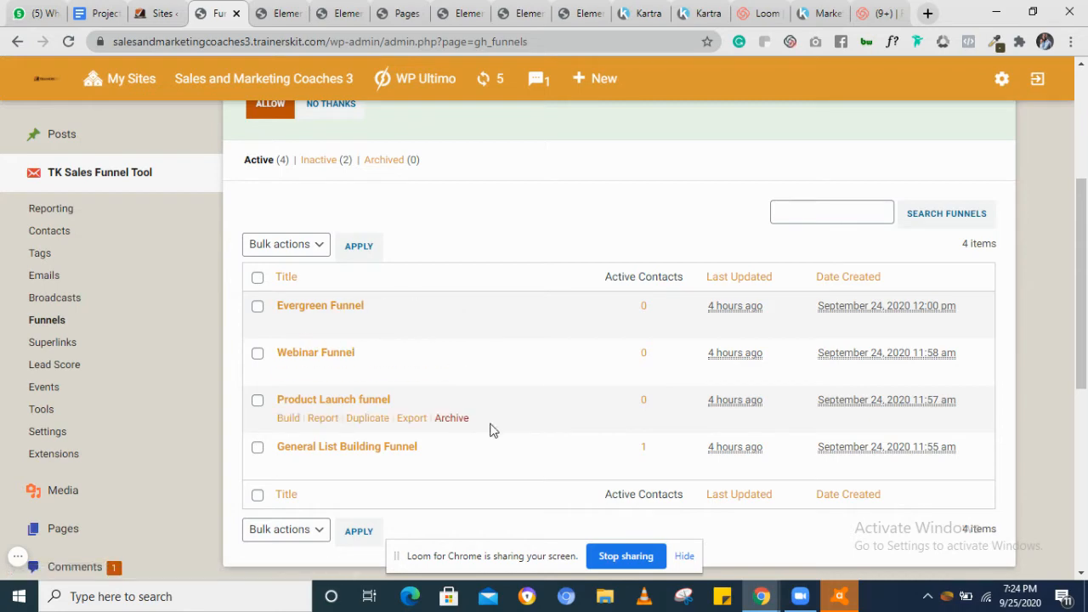
{"action": "scroll", "coordinate": [491, 429], "scroll_direction": "up", "scroll_amount": 1}
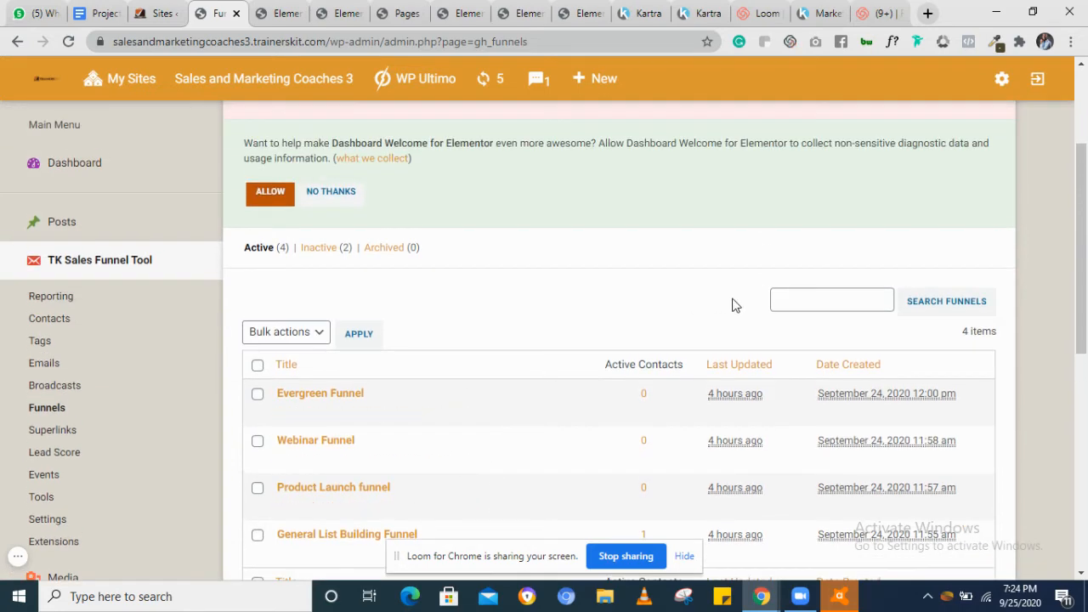
{"action": "scroll", "coordinate": [735, 304], "scroll_direction": "up", "scroll_amount": 2}
{"action": "scroll", "coordinate": [733, 304], "scroll_direction": "down", "scroll_amount": 3}
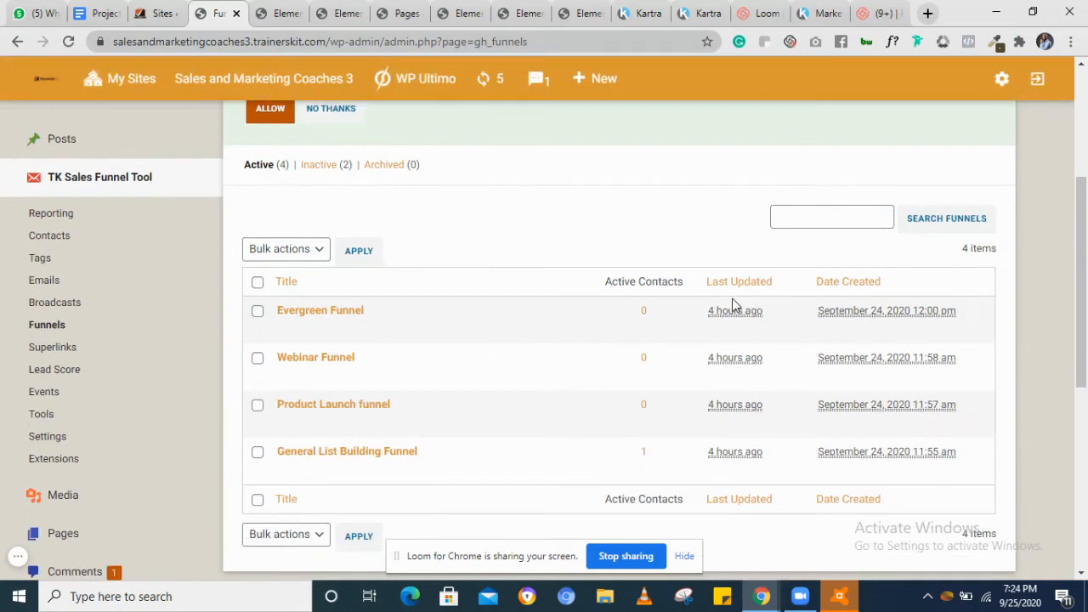
{"action": "scroll", "coordinate": [733, 304], "scroll_direction": "up", "scroll_amount": 1}
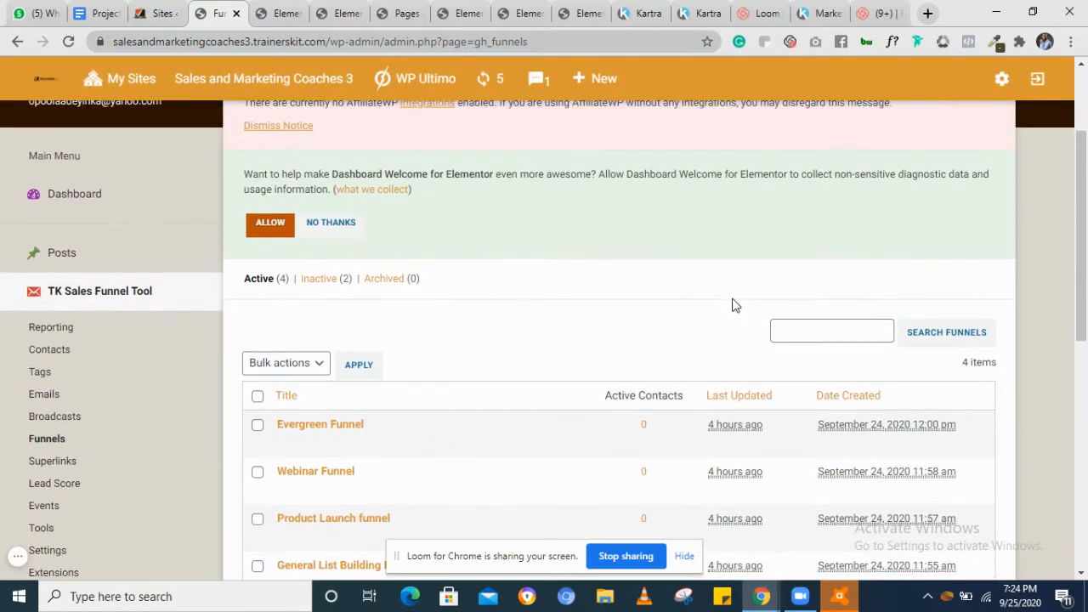
{"action": "scroll", "coordinate": [735, 305], "scroll_direction": "up", "scroll_amount": 1}
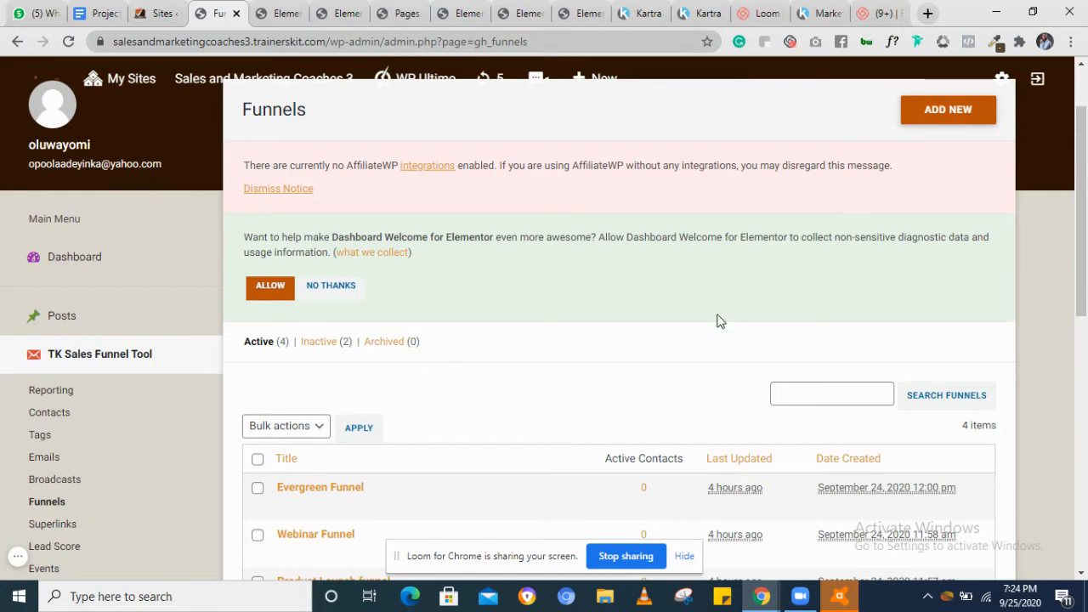
{"action": "left_click", "coordinate": [945, 116]}
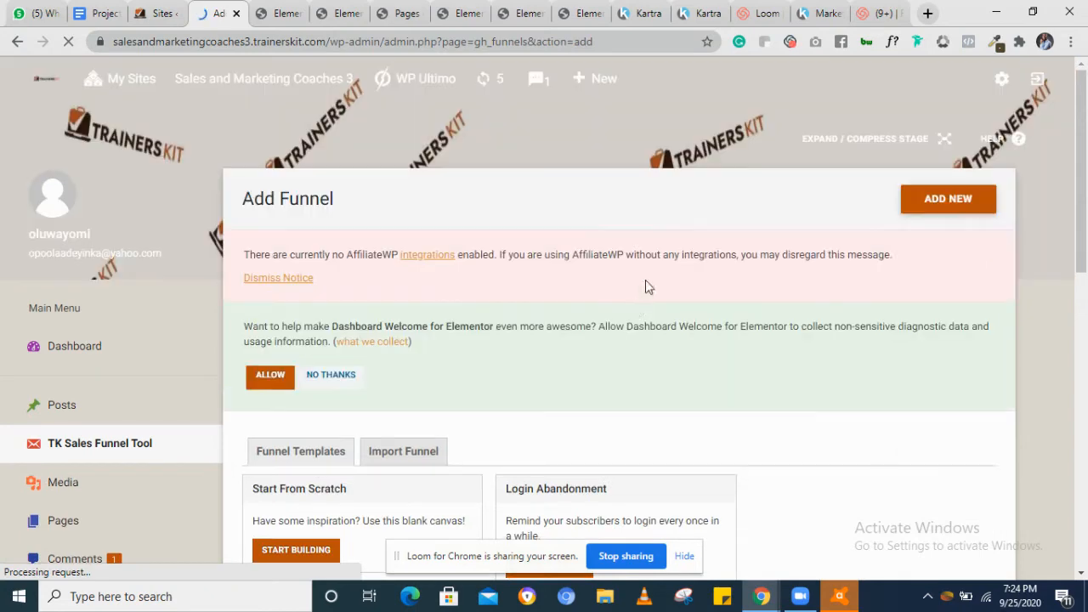
Create a new funnel from the Start From Scratch template
{"action": "scroll", "coordinate": [636, 321], "scroll_direction": "down", "scroll_amount": 1}
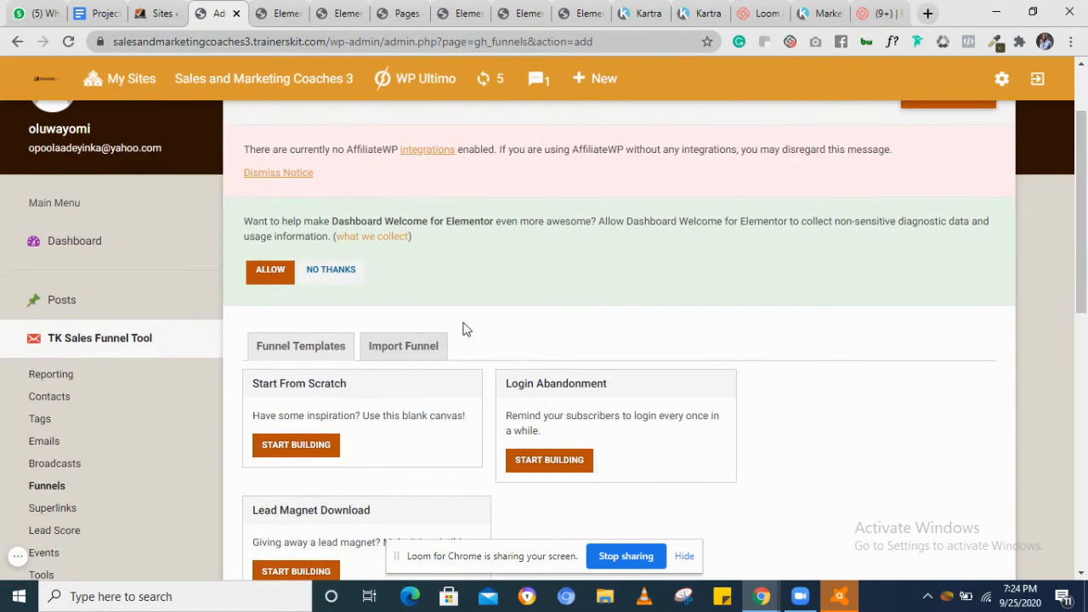
{"action": "scroll", "coordinate": [435, 345], "scroll_direction": "down", "scroll_amount": 1}
{"action": "scroll", "coordinate": [436, 344], "scroll_direction": "down", "scroll_amount": 1}
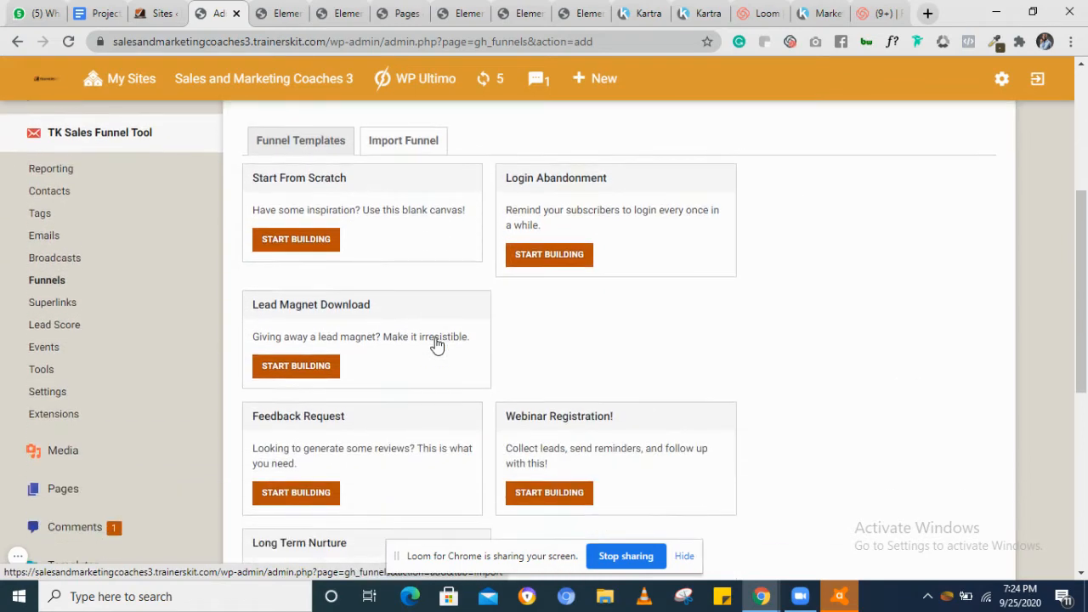
{"action": "scroll", "coordinate": [436, 345], "scroll_direction": "up", "scroll_amount": 1}
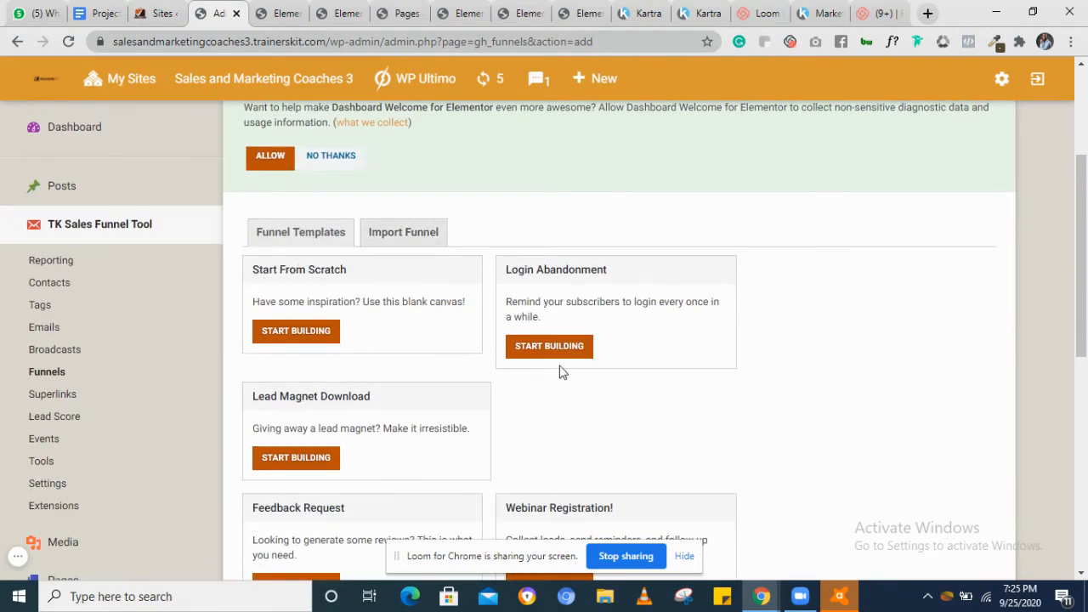
{"action": "scroll", "coordinate": [402, 440], "scroll_direction": "down", "scroll_amount": 3}
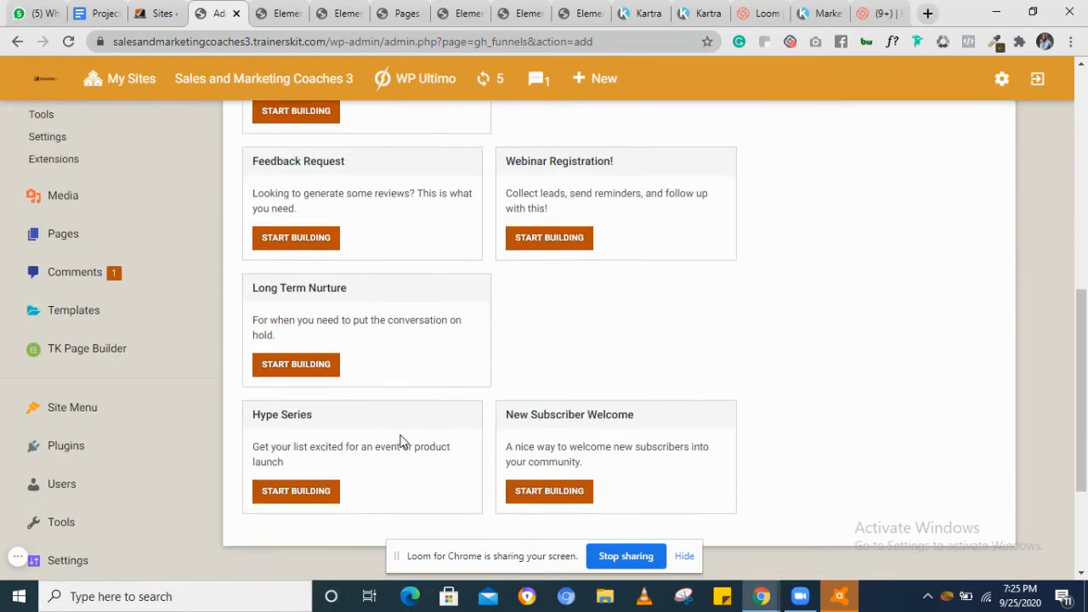
{"action": "scroll", "coordinate": [401, 440], "scroll_direction": "up", "scroll_amount": 4}
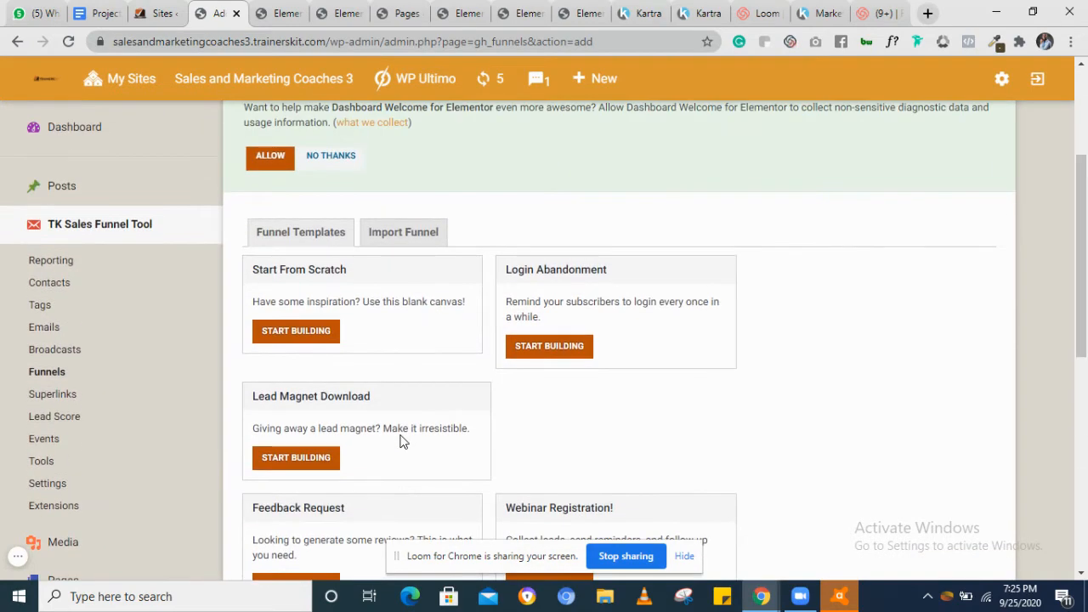
{"action": "left_click", "coordinate": [302, 333]}
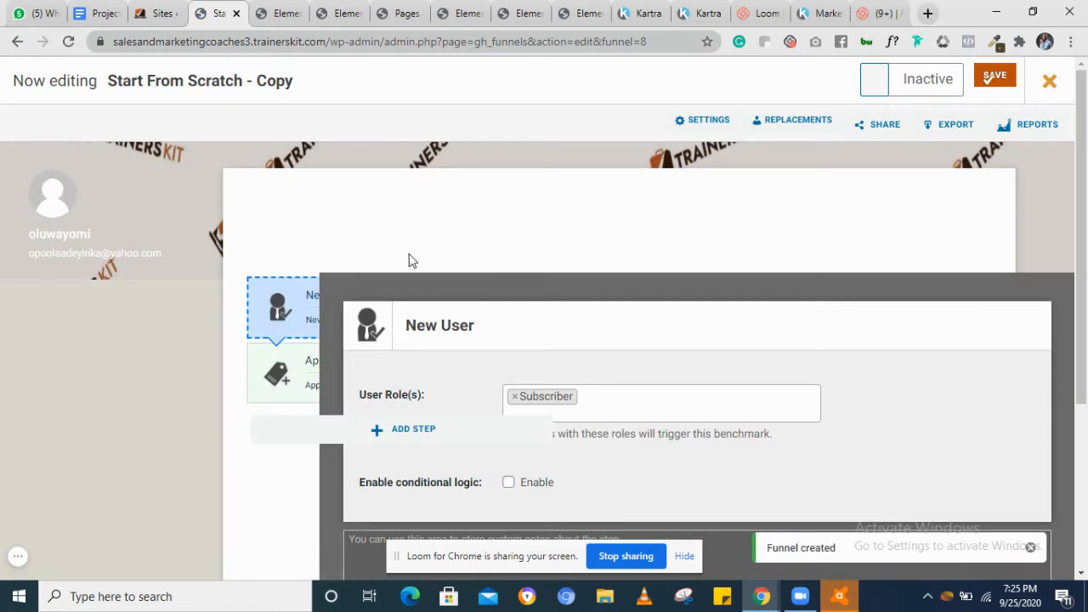
{"action": "scroll", "coordinate": [435, 230], "scroll_direction": "down", "scroll_amount": 2}
{"action": "scroll", "coordinate": [435, 230], "scroll_direction": "up", "scroll_amount": 1}
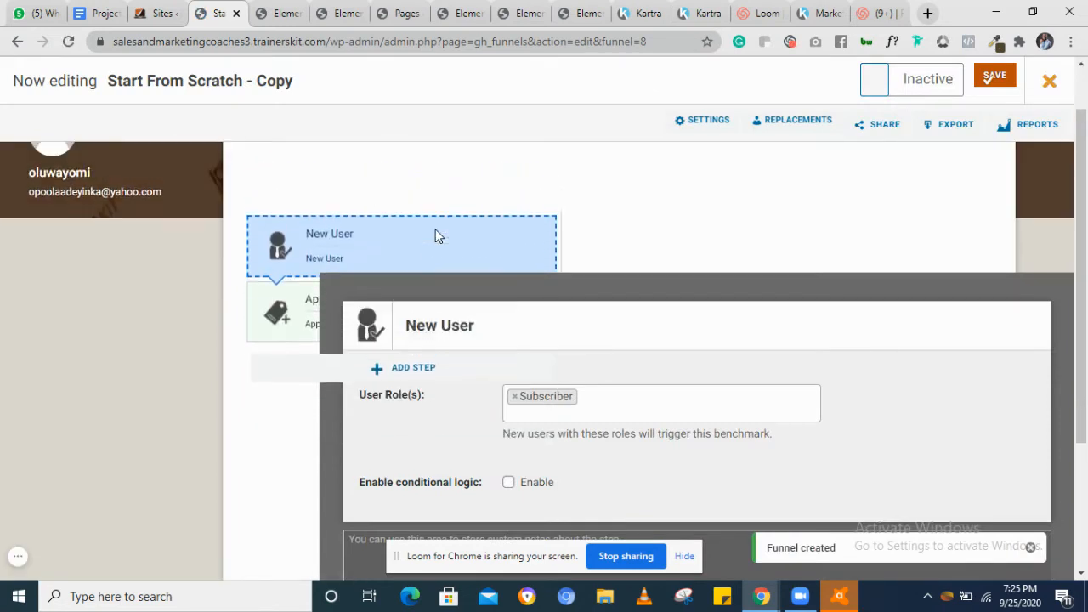
Delete the default Apply Tag and New User steps from the funnel
{"action": "scroll", "coordinate": [435, 236], "scroll_direction": "down", "scroll_amount": 1}
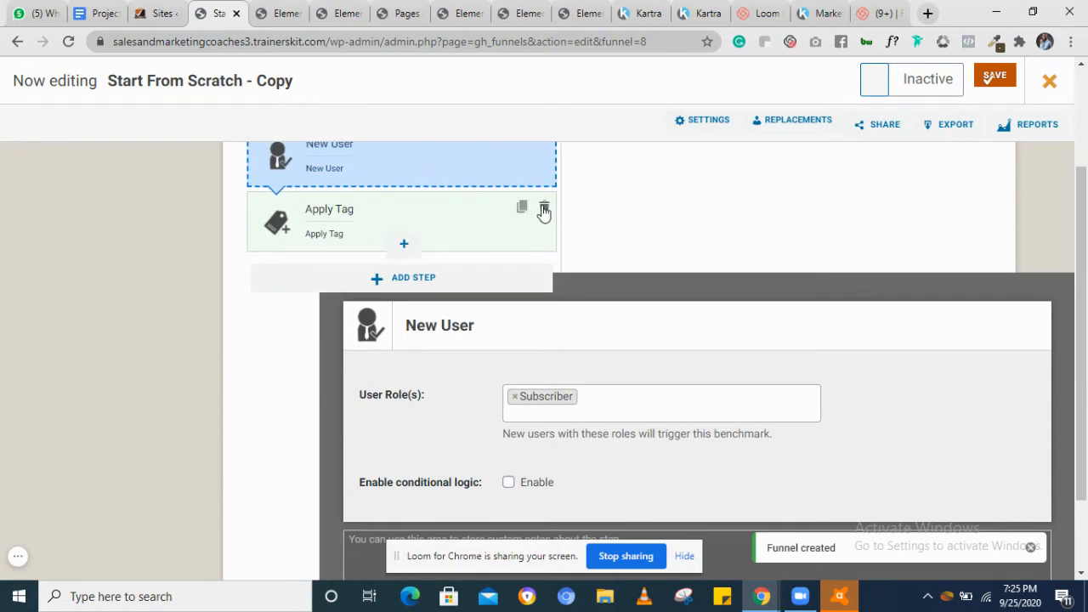
{"action": "left_click", "coordinate": [544, 210]}
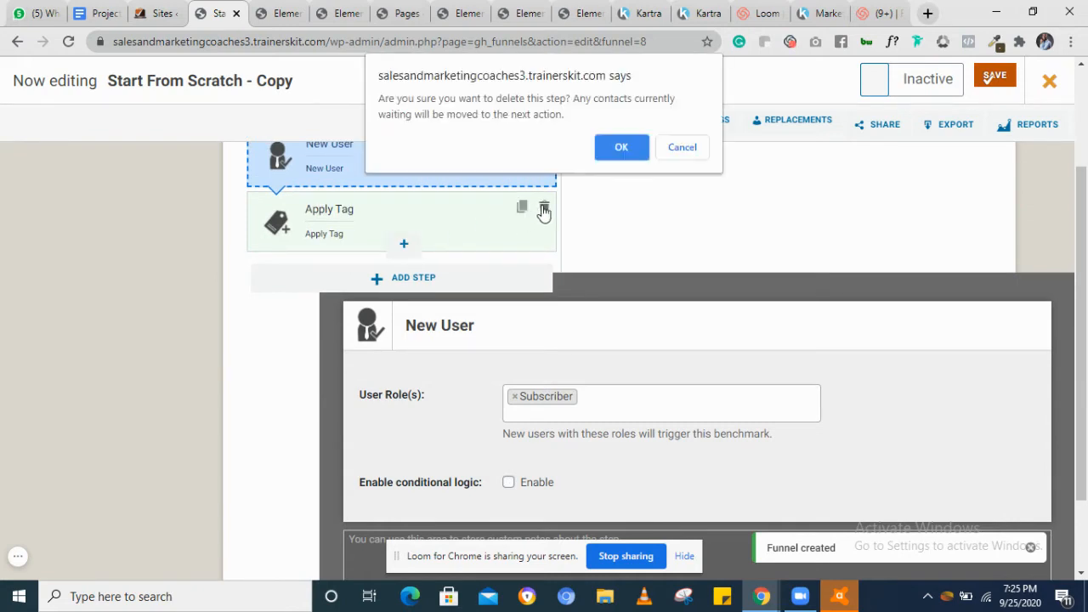
{"action": "left_click", "coordinate": [623, 148]}
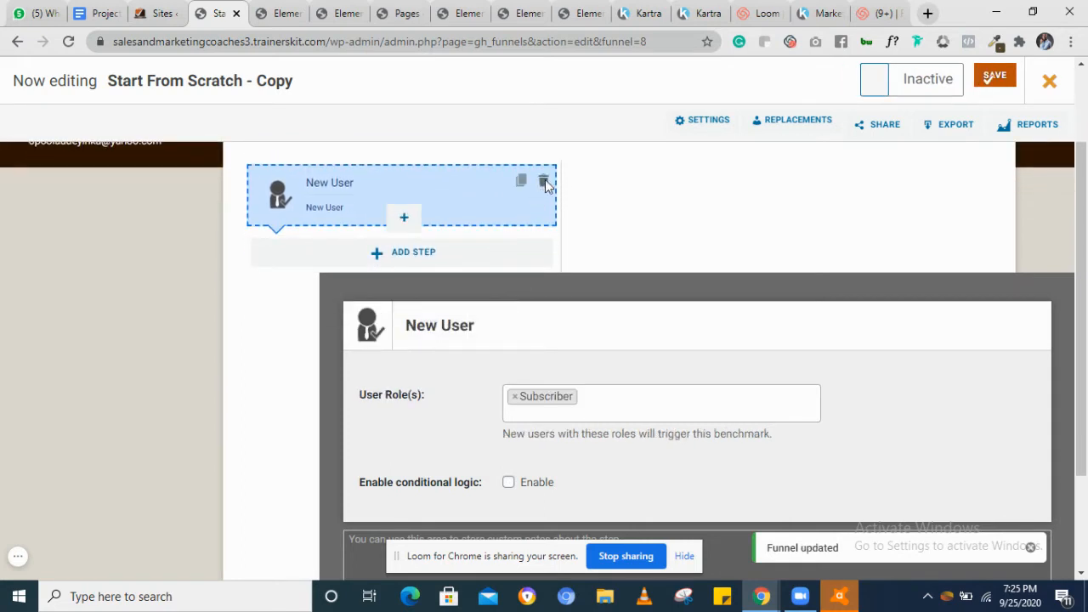
{"action": "left_click", "coordinate": [544, 182]}
{"action": "left_click", "coordinate": [622, 148]}
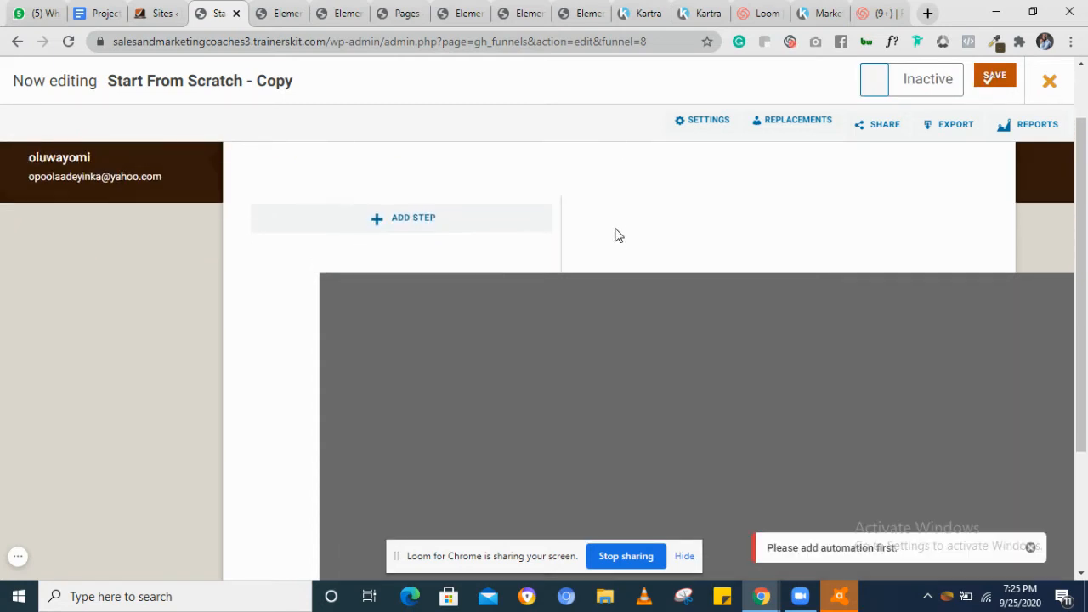
Add a Tag Applied benchmark that runs when the "New tag" tag is applied
{"action": "scroll", "coordinate": [618, 235], "scroll_direction": "down", "scroll_amount": 1}
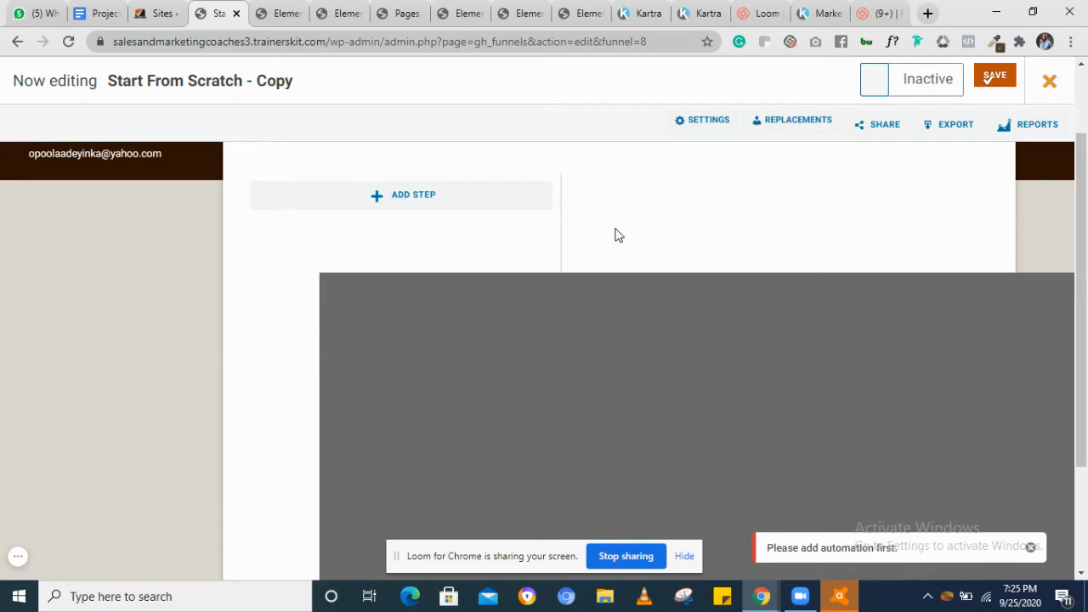
{"action": "left_click", "coordinate": [378, 200]}
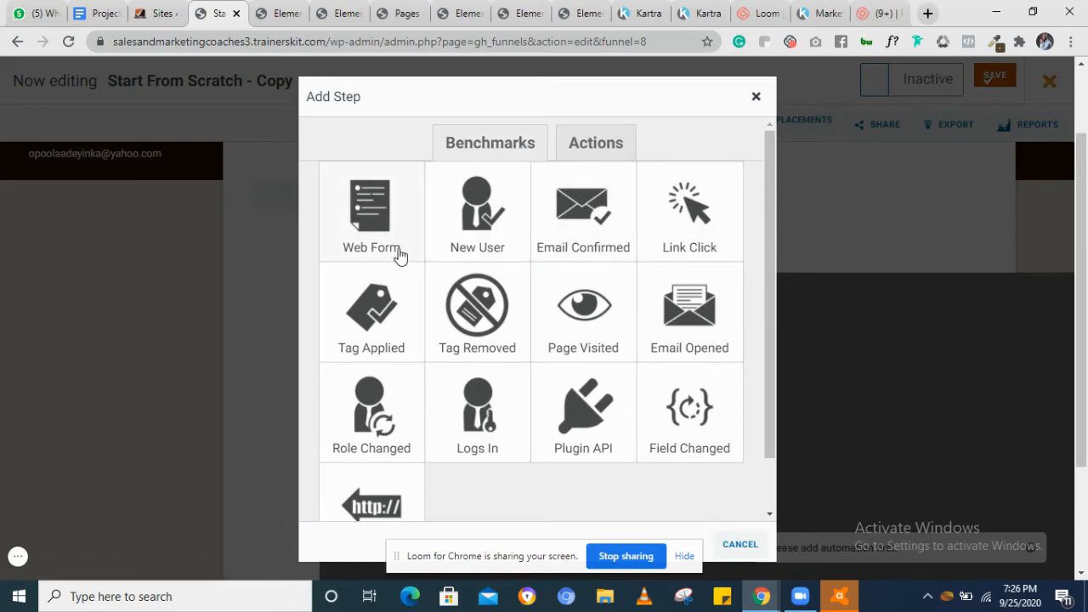
{"action": "left_click", "coordinate": [380, 317]}
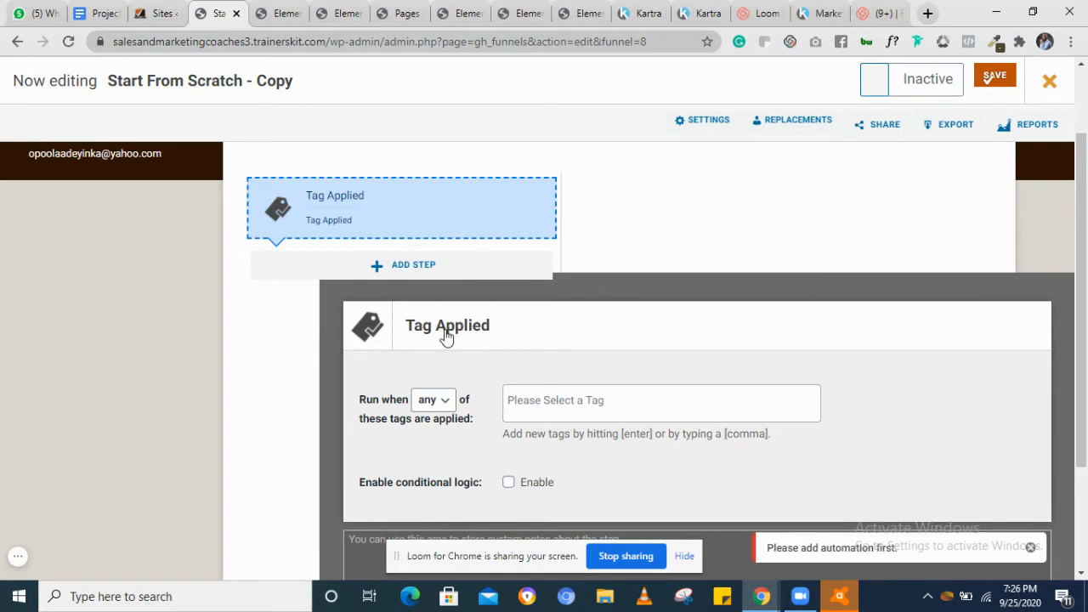
{"action": "scroll", "coordinate": [444, 335], "scroll_direction": "down", "scroll_amount": 1}
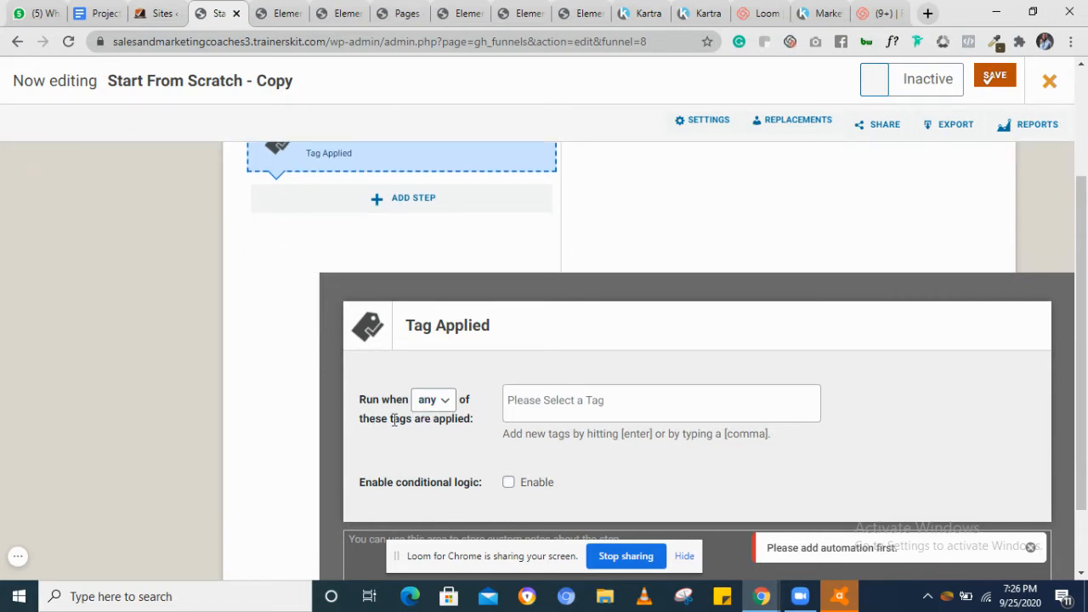
{"action": "left_click", "coordinate": [593, 404]}
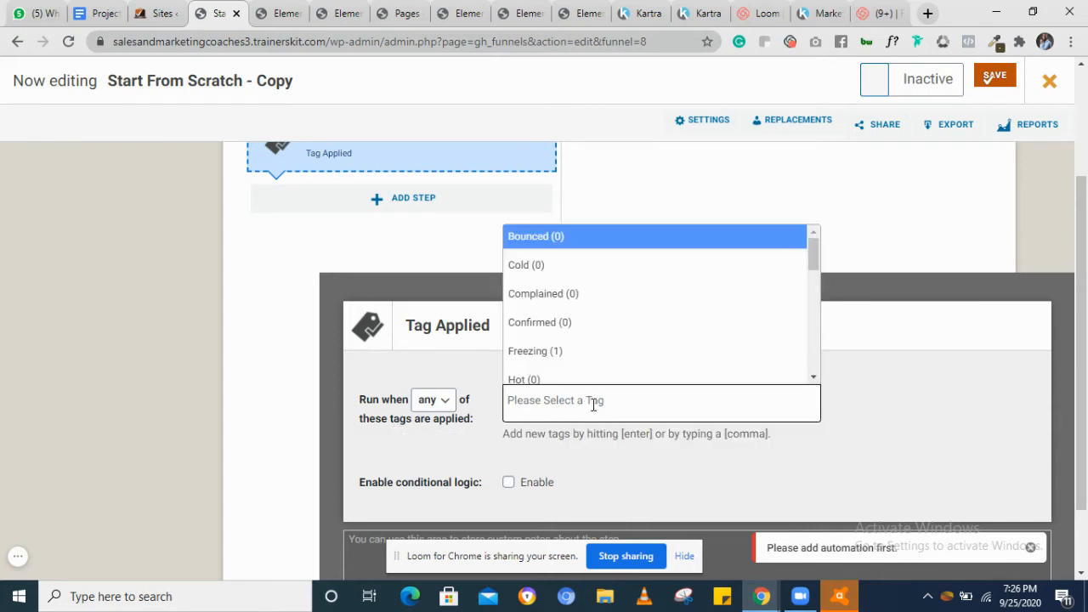
{"action": "scroll", "coordinate": [600, 335], "scroll_direction": "down", "scroll_amount": 3}
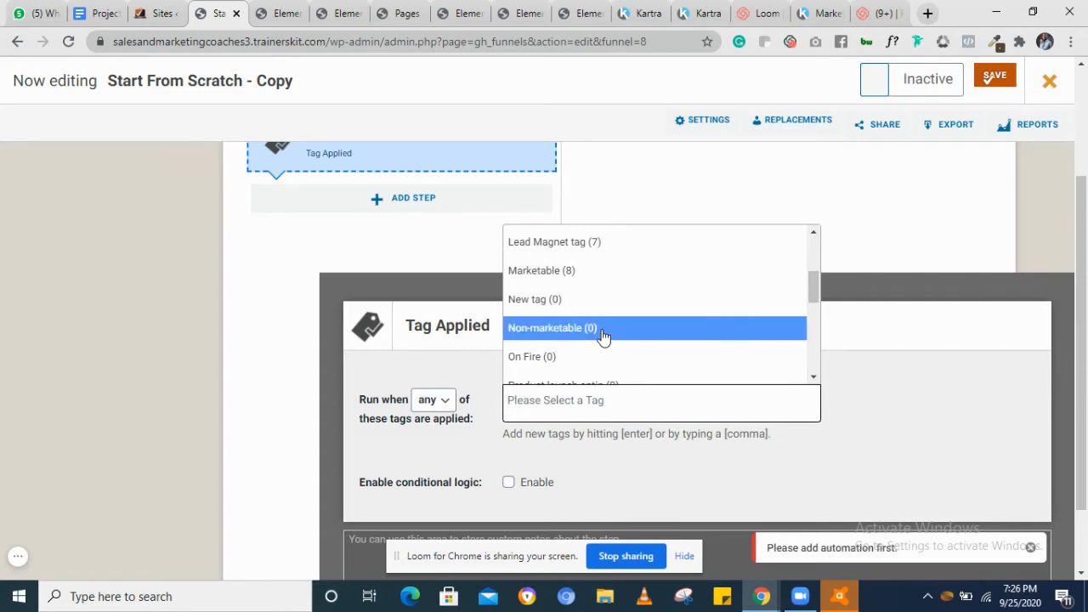
{"action": "scroll", "coordinate": [603, 336], "scroll_direction": "up", "scroll_amount": 1}
{"action": "left_click", "coordinate": [593, 334]}
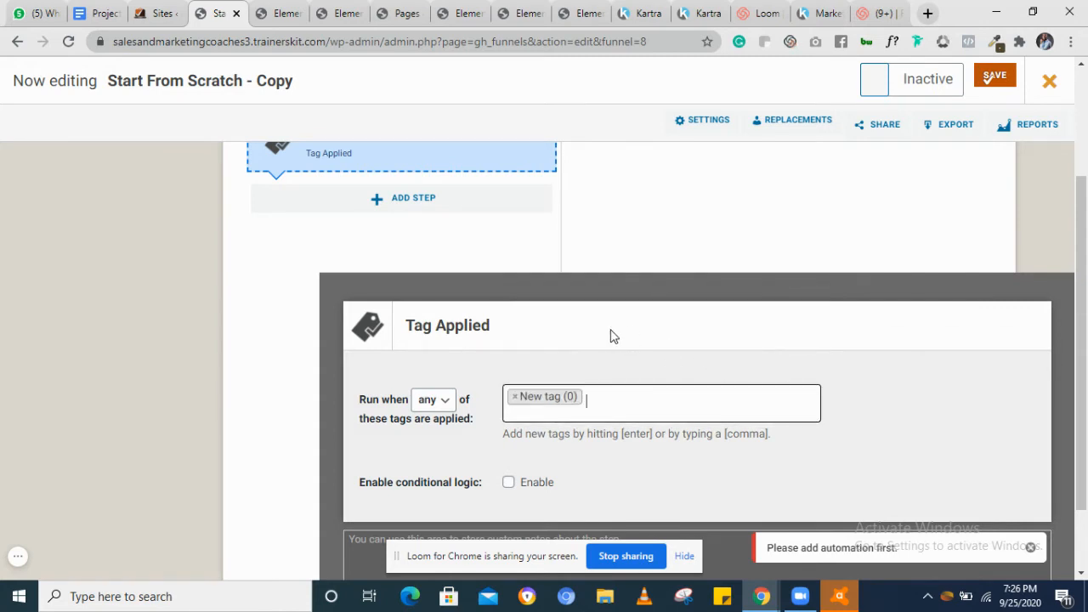
Add a Send Email action below the Tag Applied benchmark
{"action": "scroll", "coordinate": [384, 221], "scroll_direction": "up", "scroll_amount": 1}
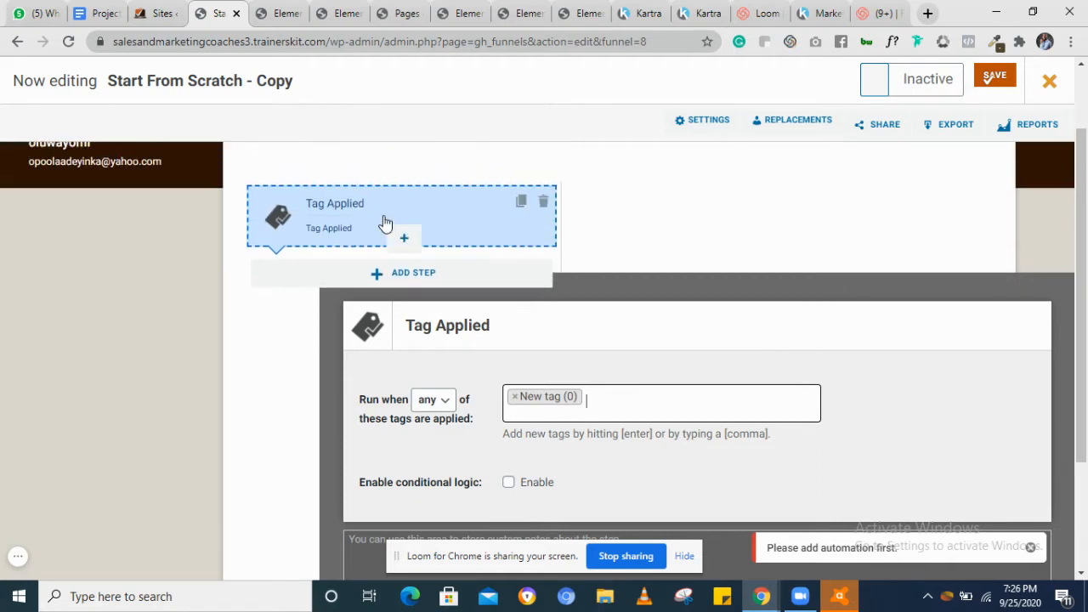
{"action": "scroll", "coordinate": [383, 221], "scroll_direction": "down", "scroll_amount": 1}
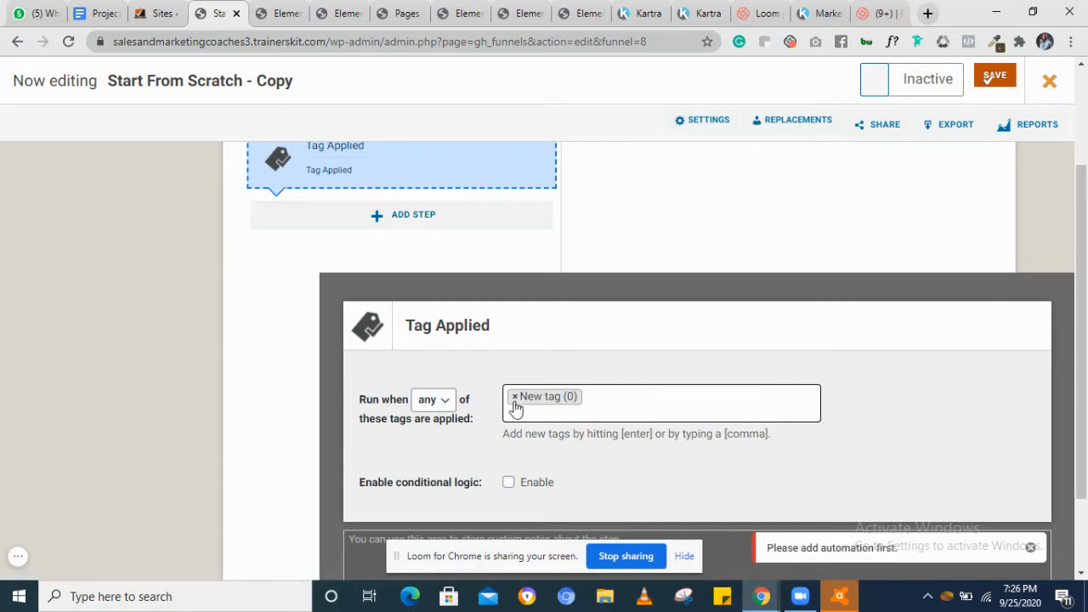
{"action": "left_click", "coordinate": [379, 220]}
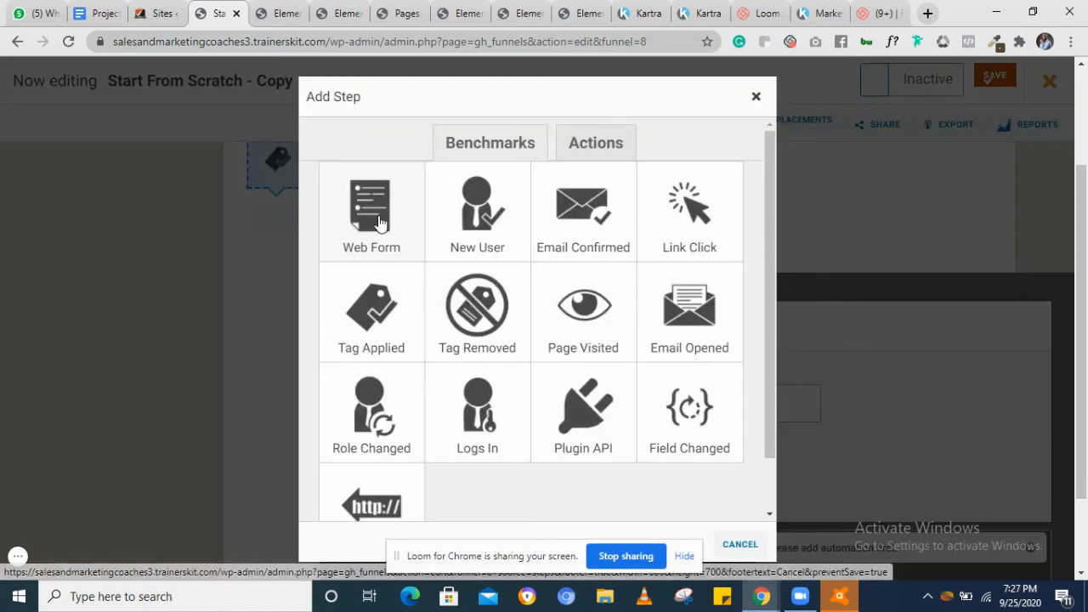
{"action": "left_click", "coordinate": [598, 144]}
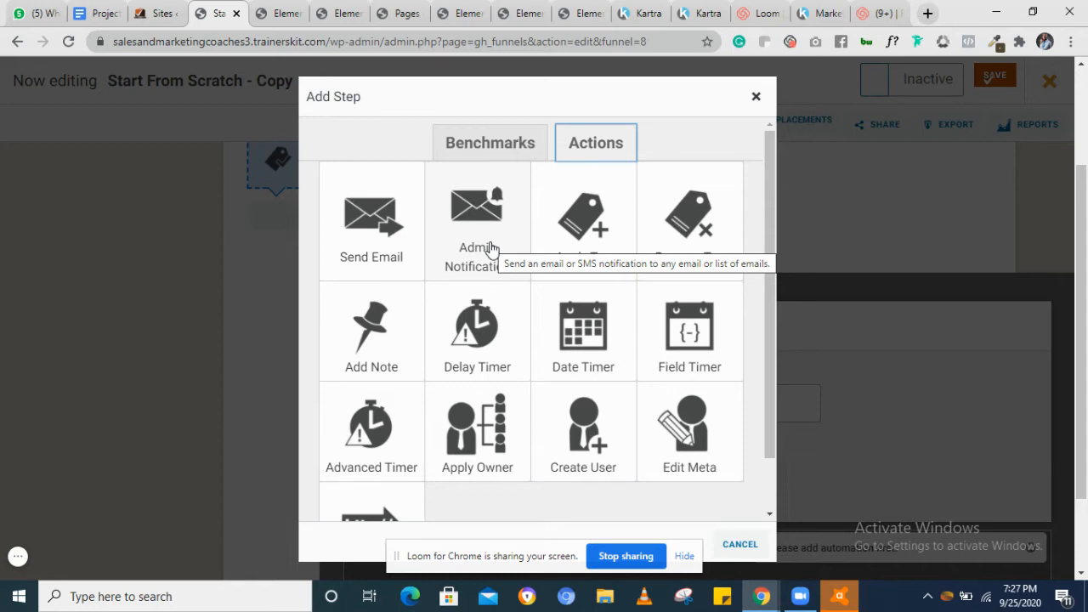
{"action": "left_click", "coordinate": [390, 235]}
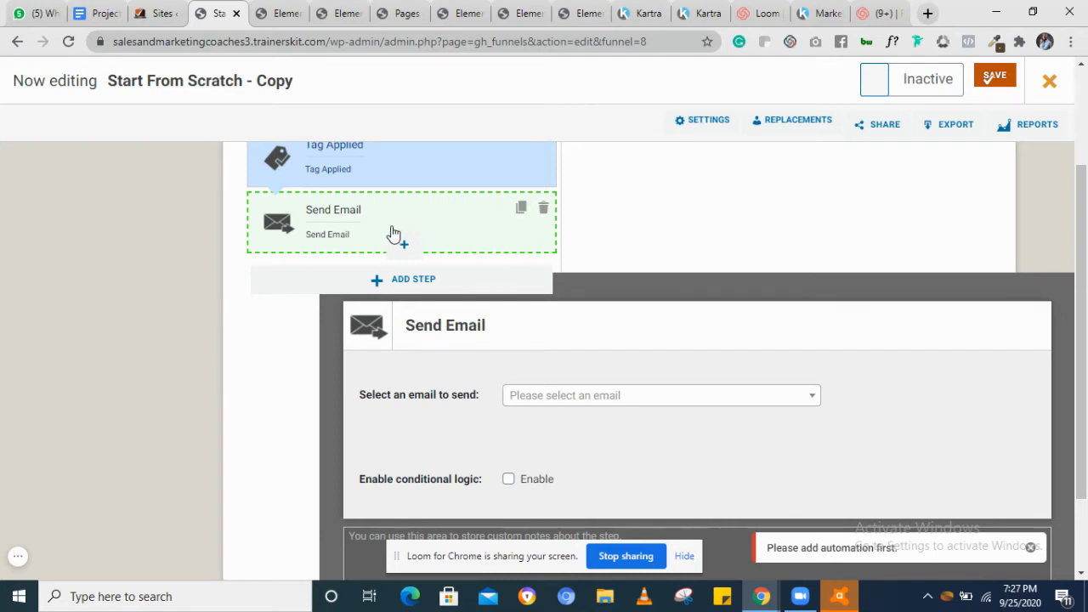
Rename the Send Email step to "Welcome email"
{"action": "left_click", "coordinate": [451, 330]}
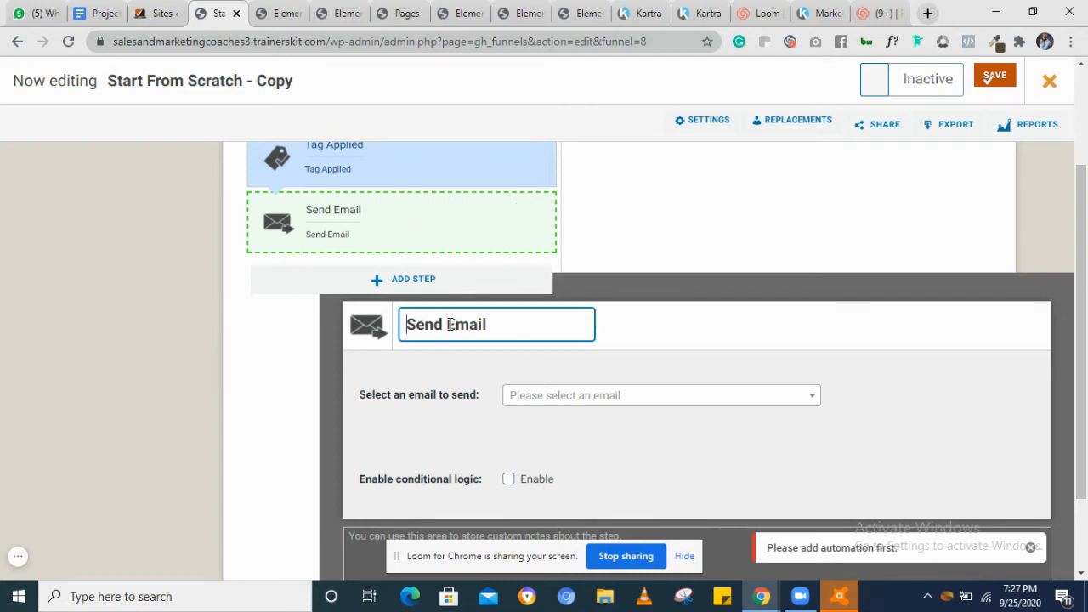
{"action": "triple_click", "coordinate": [450, 324]}
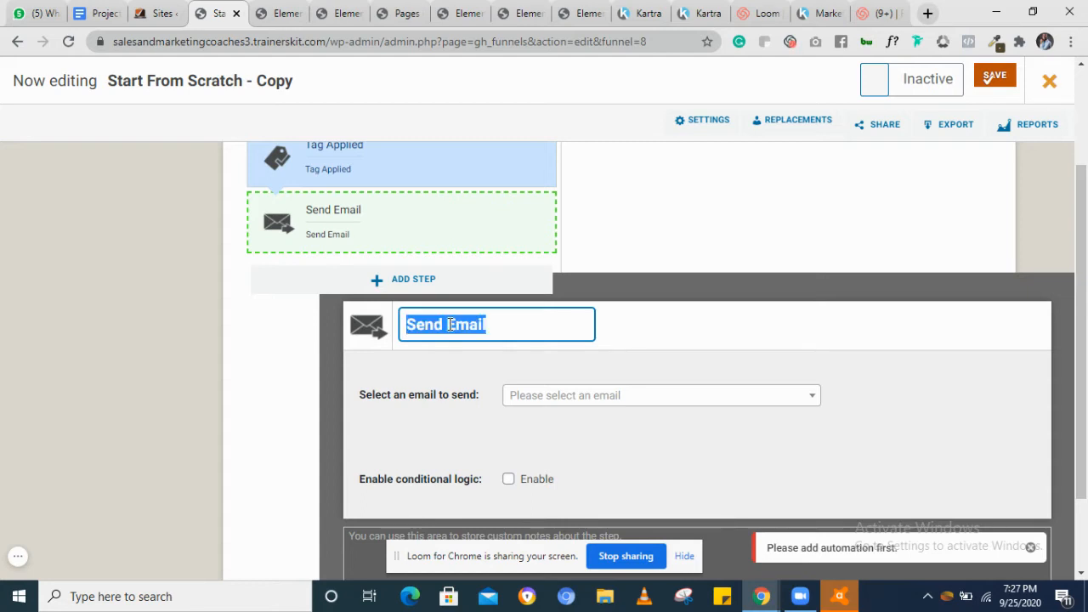
{"action": "type", "text": "Welc"}
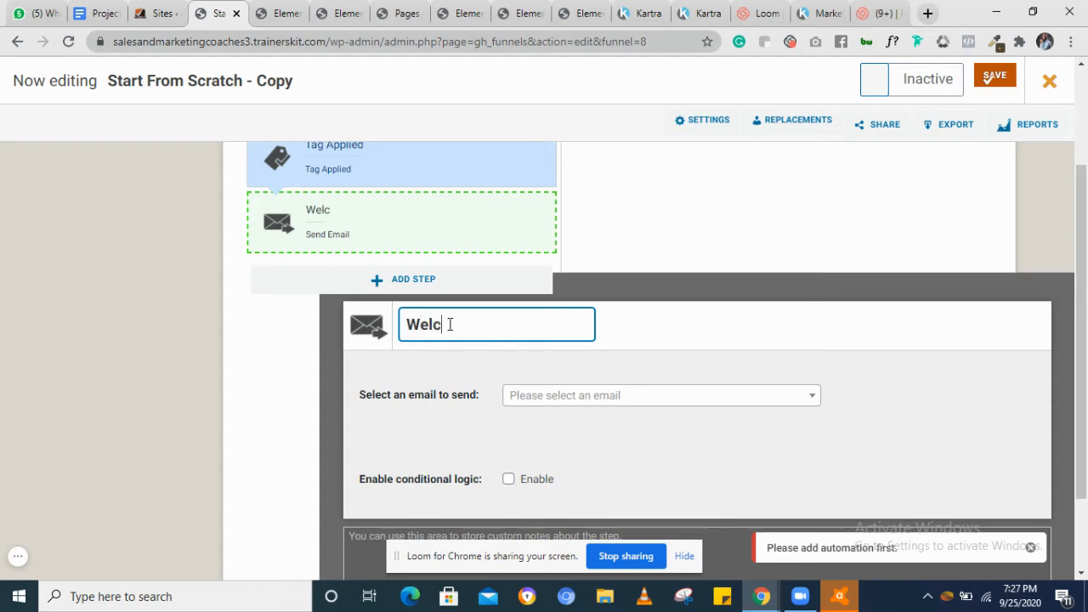
{"action": "type", "text": "ome email"}
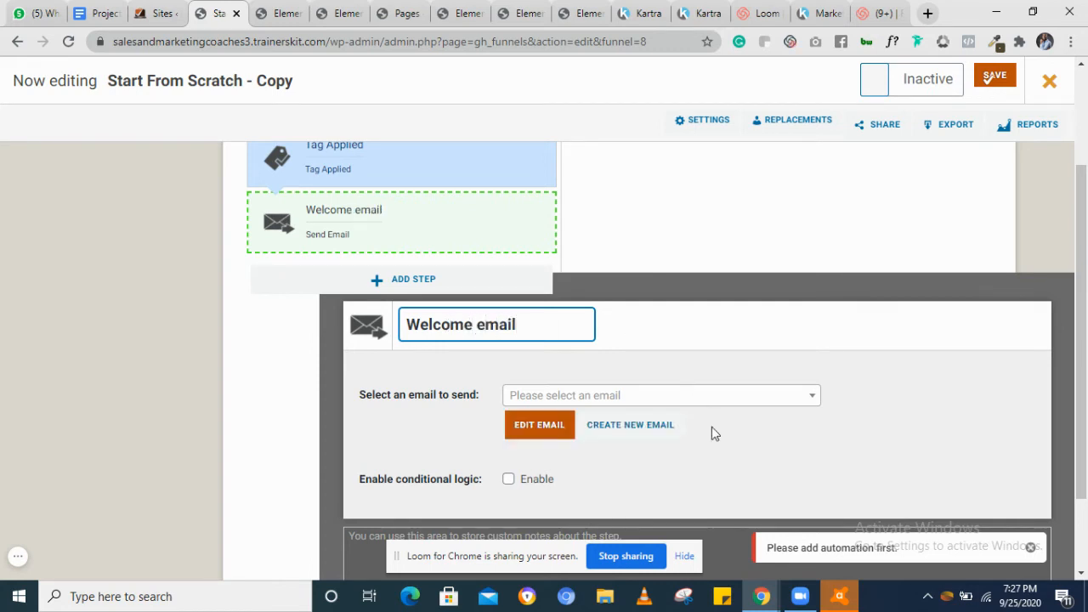
Select Product Launch Email 5 (ready) as the email to send
{"action": "left_click", "coordinate": [672, 329]}
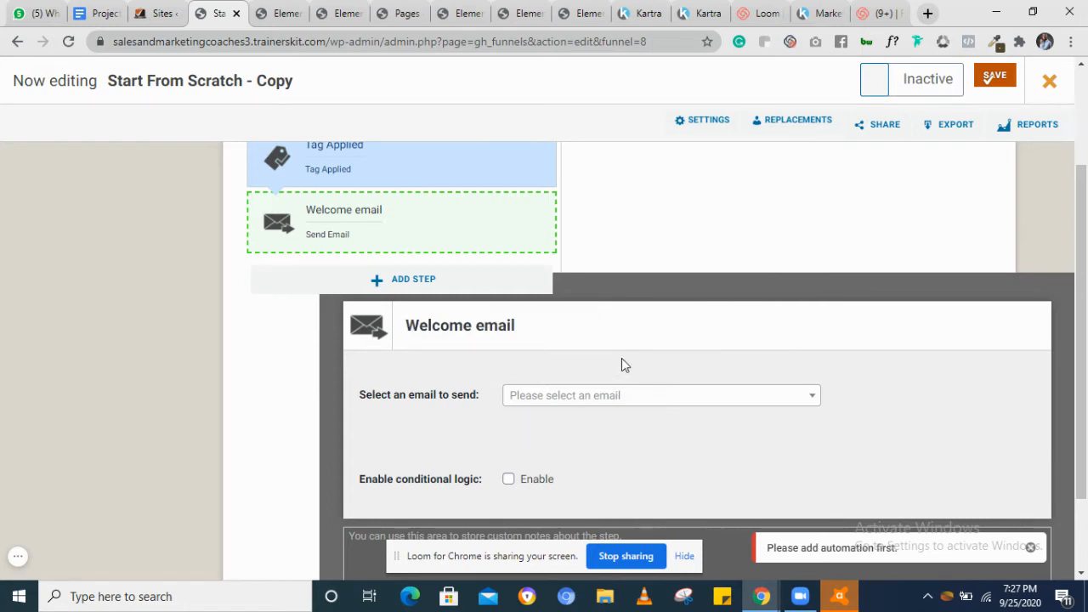
{"action": "left_click", "coordinate": [579, 397]}
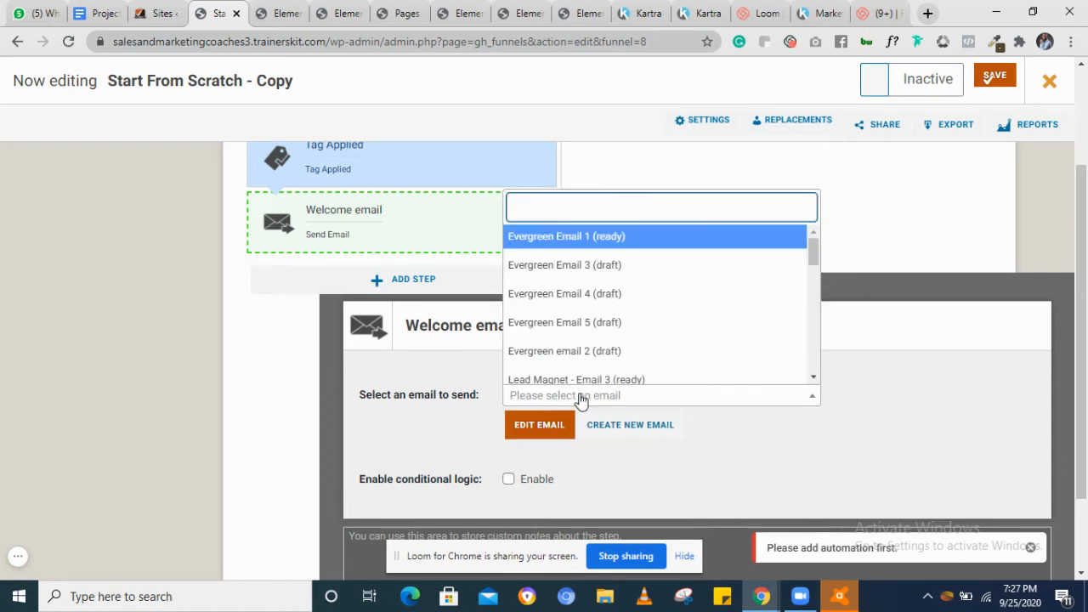
{"action": "scroll", "coordinate": [614, 333], "scroll_direction": "down", "scroll_amount": 2}
{"action": "scroll", "coordinate": [615, 332], "scroll_direction": "down", "scroll_amount": 5}
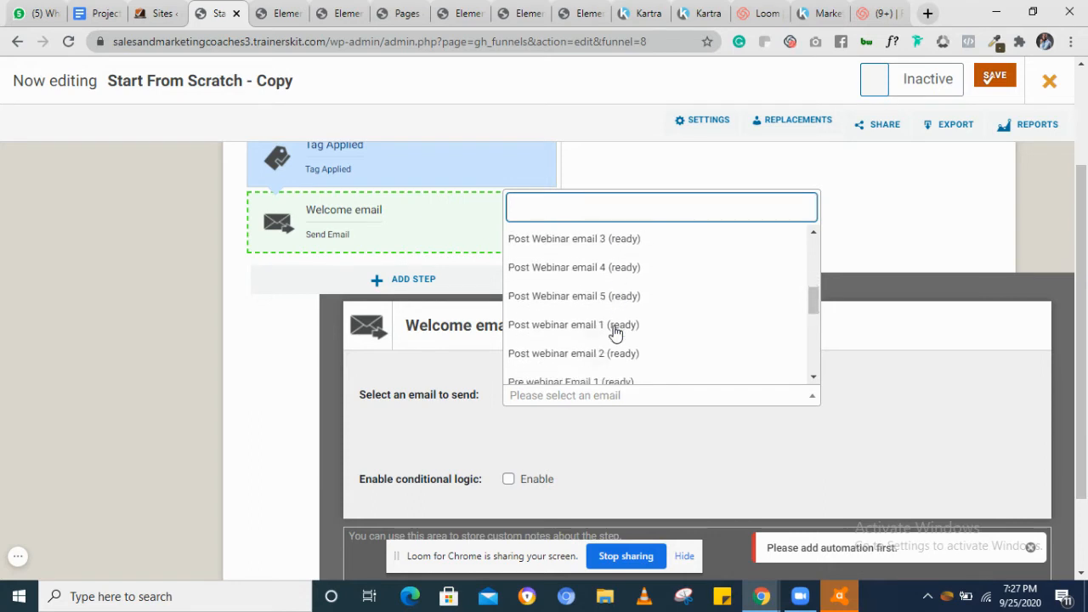
{"action": "left_click", "coordinate": [615, 336]}
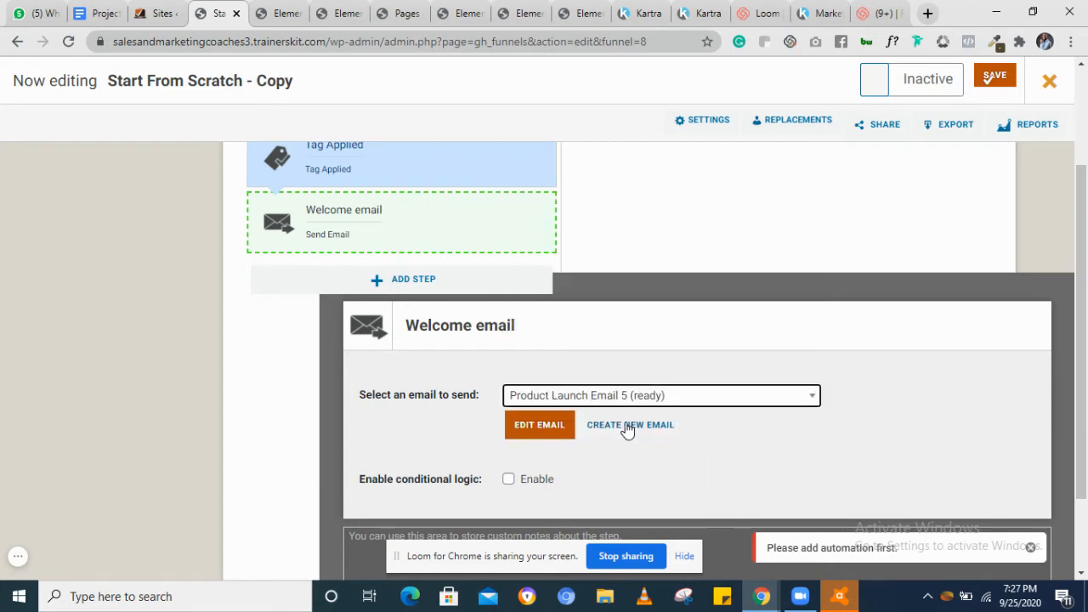
Create a new email and delete the template's body text between the greeting and the team sign-off
{"action": "left_click", "coordinate": [626, 426]}
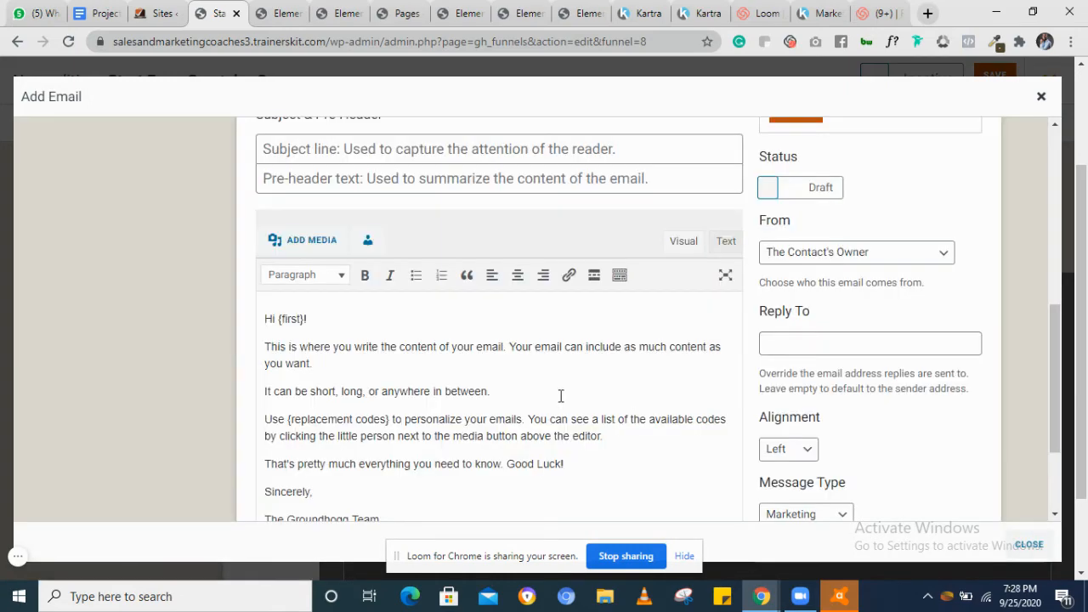
{"action": "scroll", "coordinate": [560, 395], "scroll_direction": "up", "scroll_amount": 3}
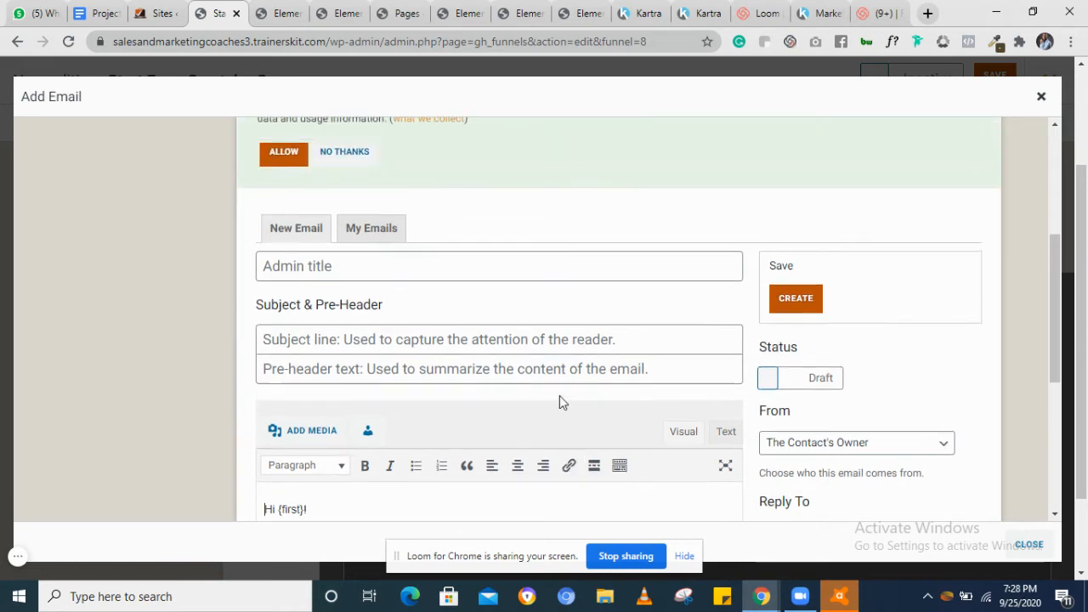
{"action": "scroll", "coordinate": [560, 395], "scroll_direction": "down", "scroll_amount": 5}
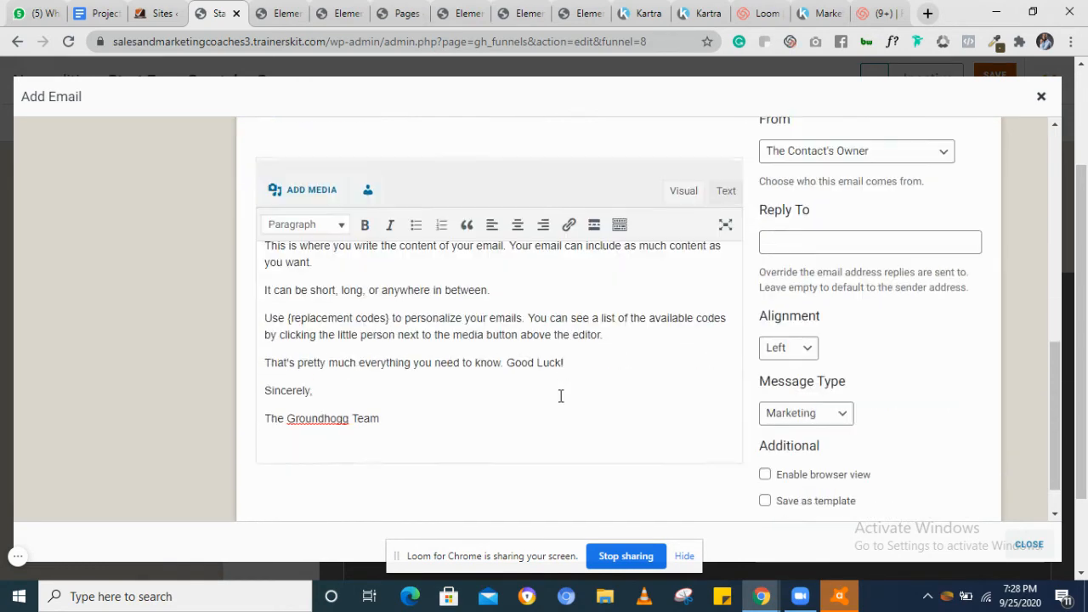
{"action": "scroll", "coordinate": [560, 396], "scroll_direction": "up", "scroll_amount": 3}
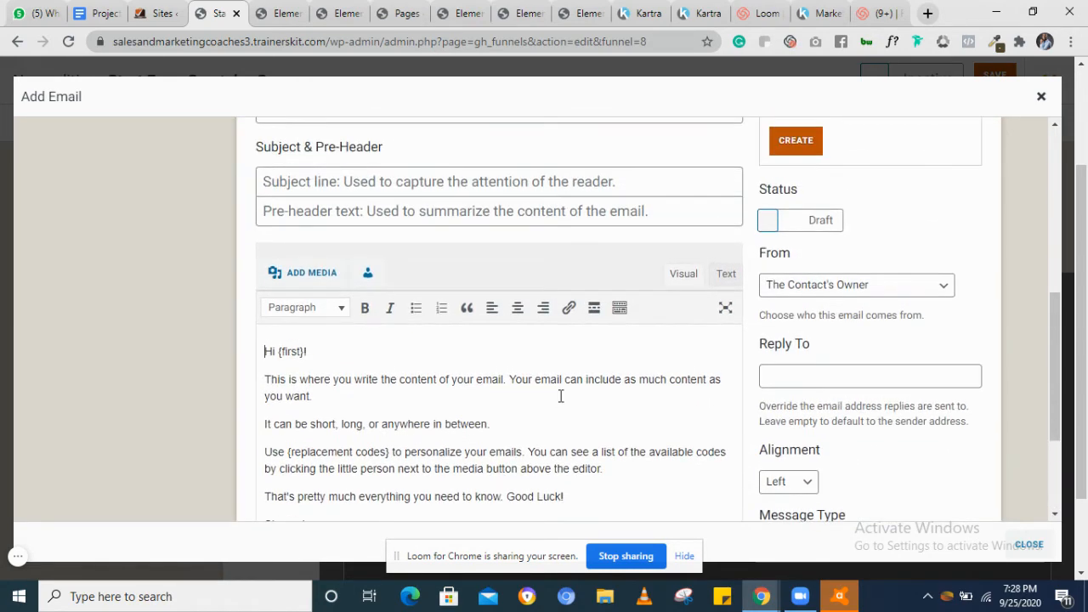
{"action": "scroll", "coordinate": [372, 378], "scroll_direction": "down", "scroll_amount": 1}
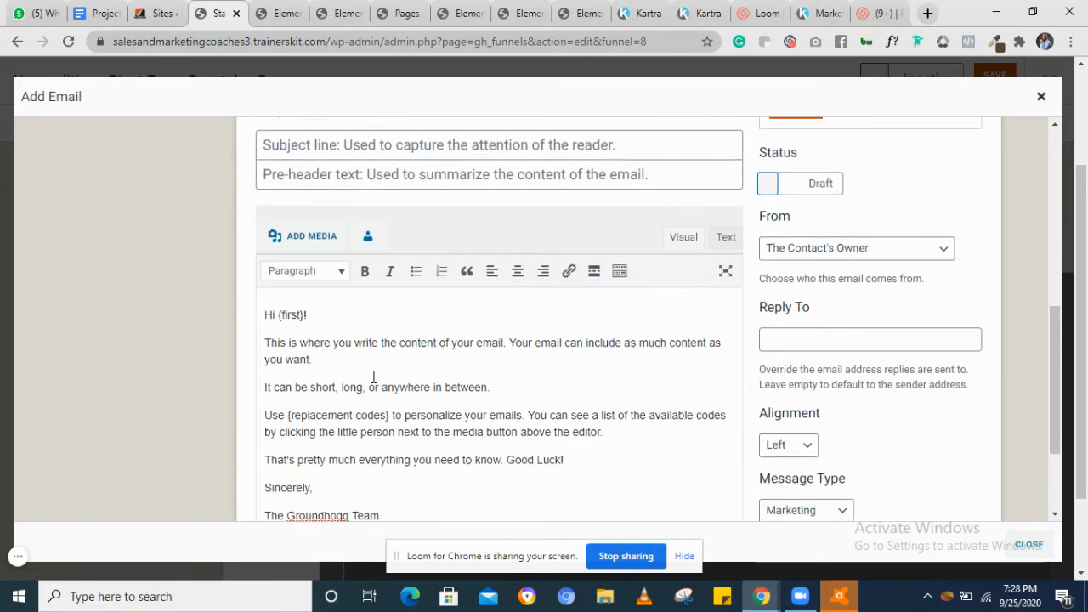
{"action": "scroll", "coordinate": [373, 376], "scroll_direction": "down", "scroll_amount": 2}
{"action": "scroll", "coordinate": [373, 377], "scroll_direction": "up", "scroll_amount": 1}
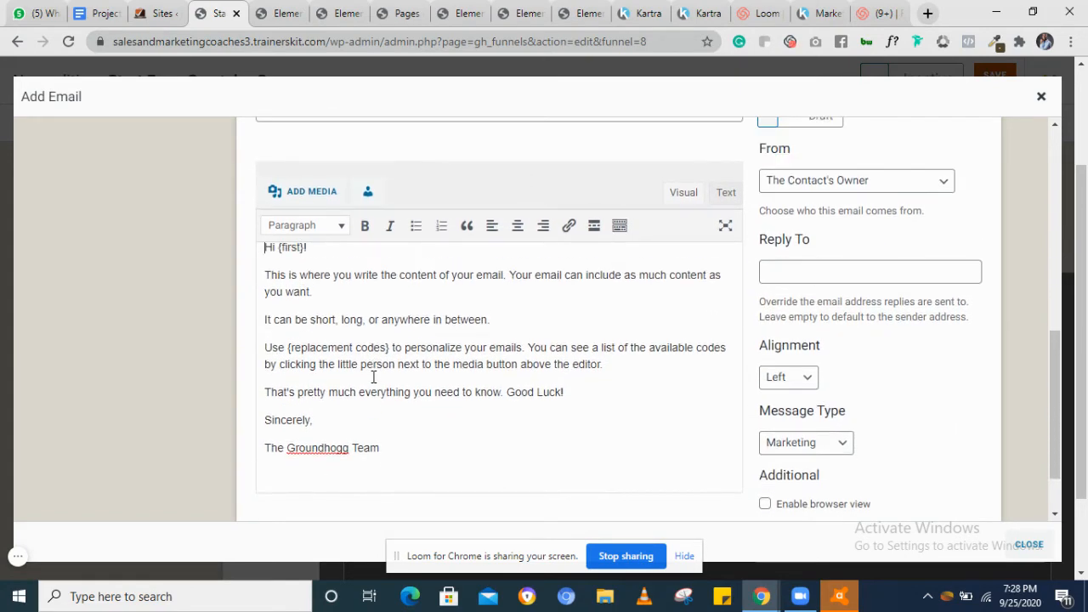
{"action": "scroll", "coordinate": [373, 376], "scroll_direction": "up", "scroll_amount": 1}
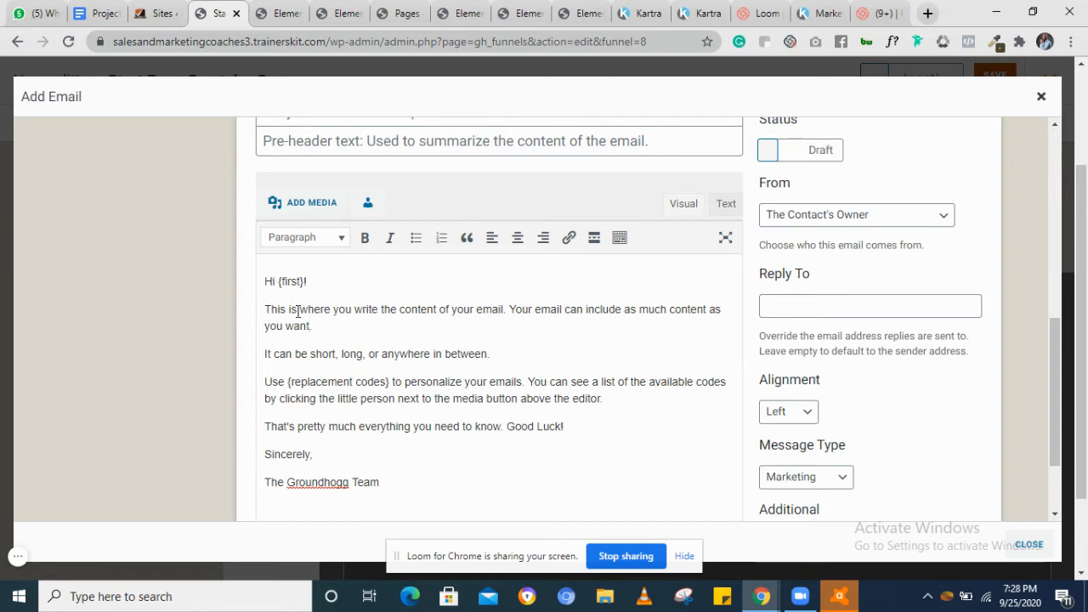
{"action": "left_click", "coordinate": [359, 451]}
{"action": "left_click_drag", "start_coordinate": [345, 452], "coordinate": [264, 311]}
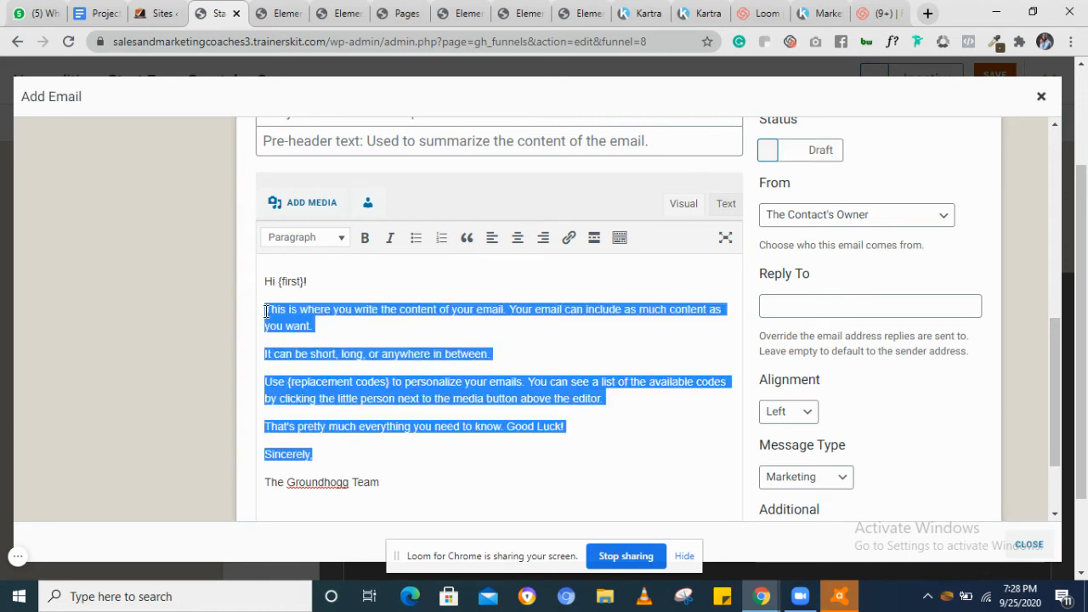
{"action": "key", "text": "BackSpace"}
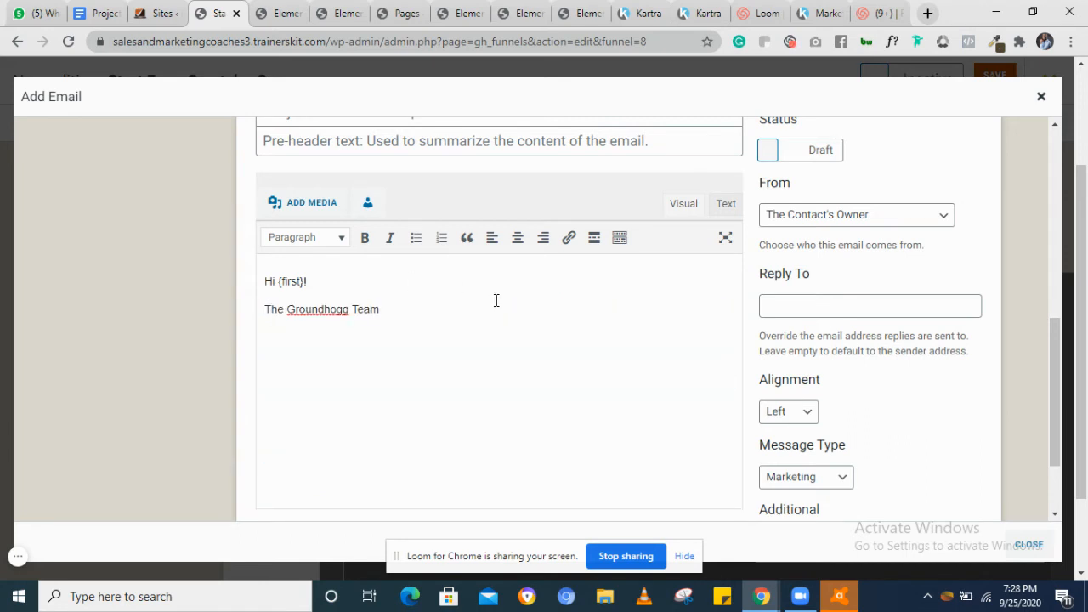
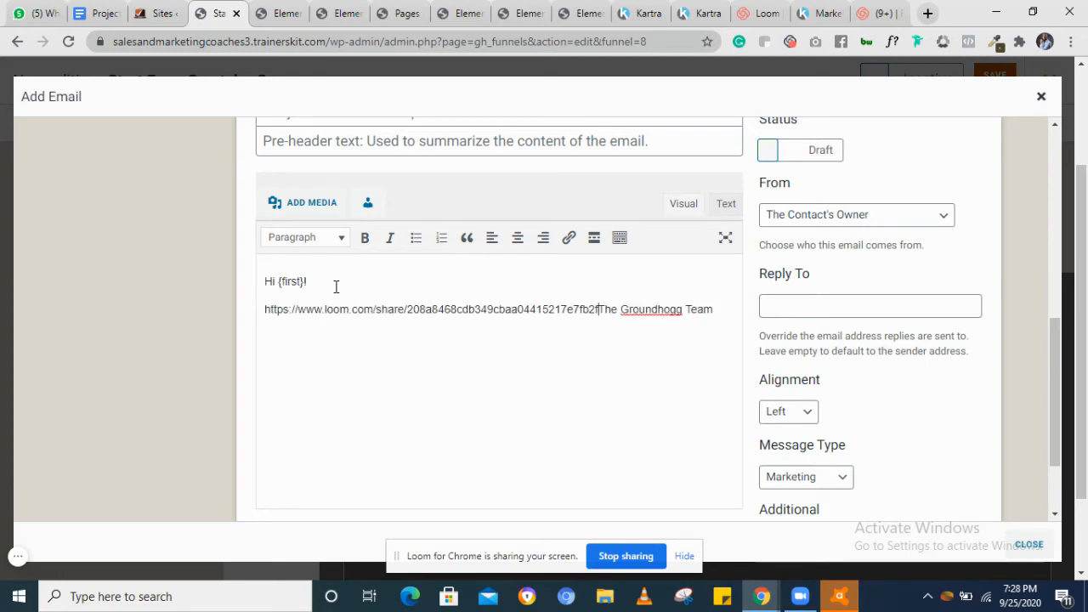
Paste a Loom share link into the email body and undo the paste
{"action": "key", "text": "ctrl+z"}
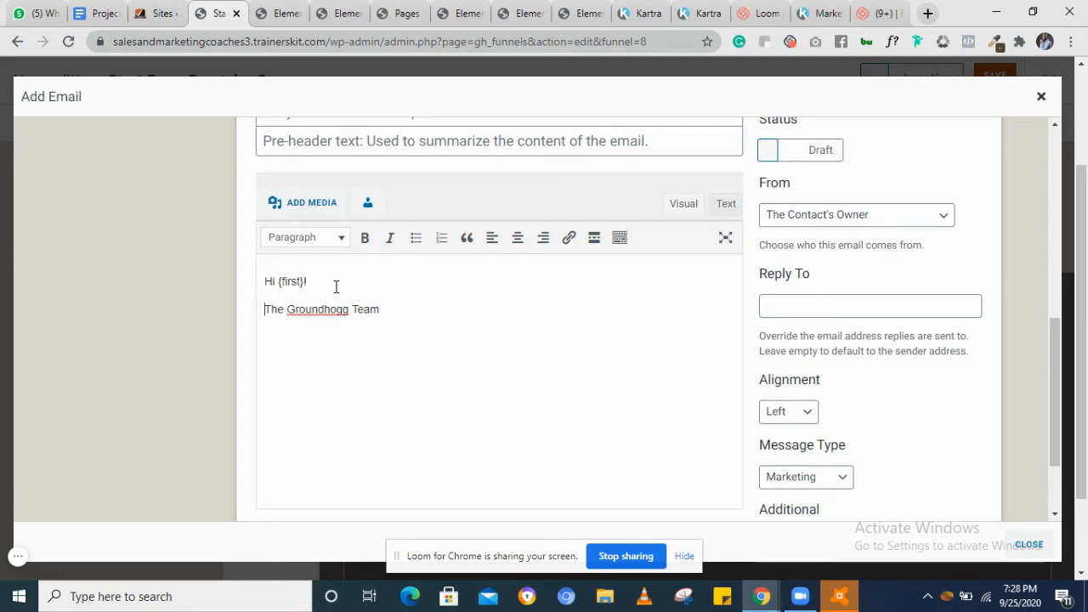
Undo the deletion of the template's body text in the new email
{"action": "key", "text": "ctrl+z"}
{"action": "left_click", "coordinate": [469, 323]}
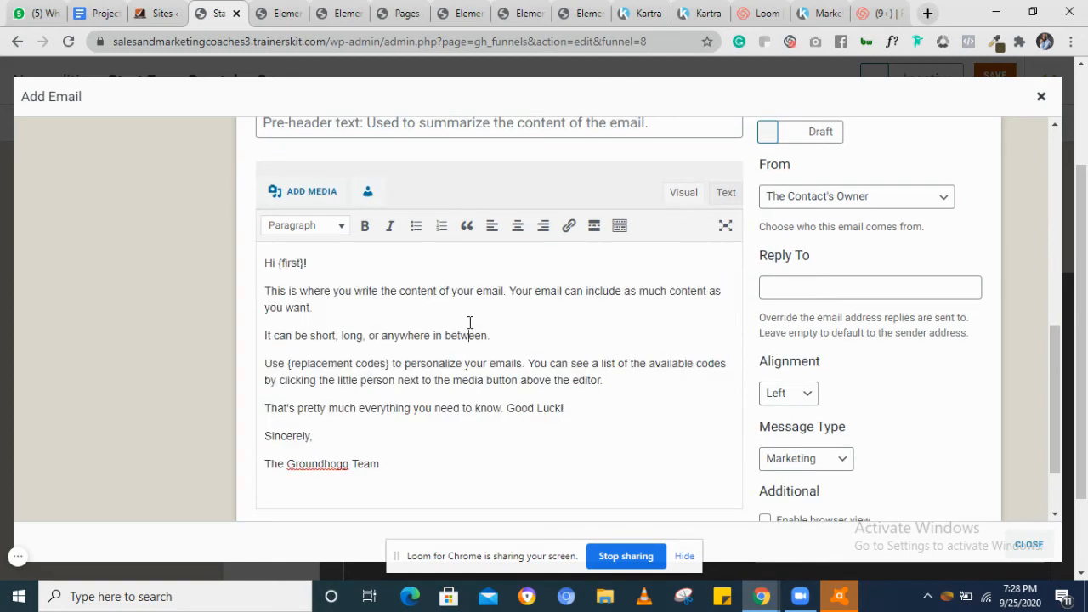
Enter the subject line "Add a catchy subject line HERE"
{"action": "scroll", "coordinate": [567, 322], "scroll_direction": "up", "scroll_amount": 2}
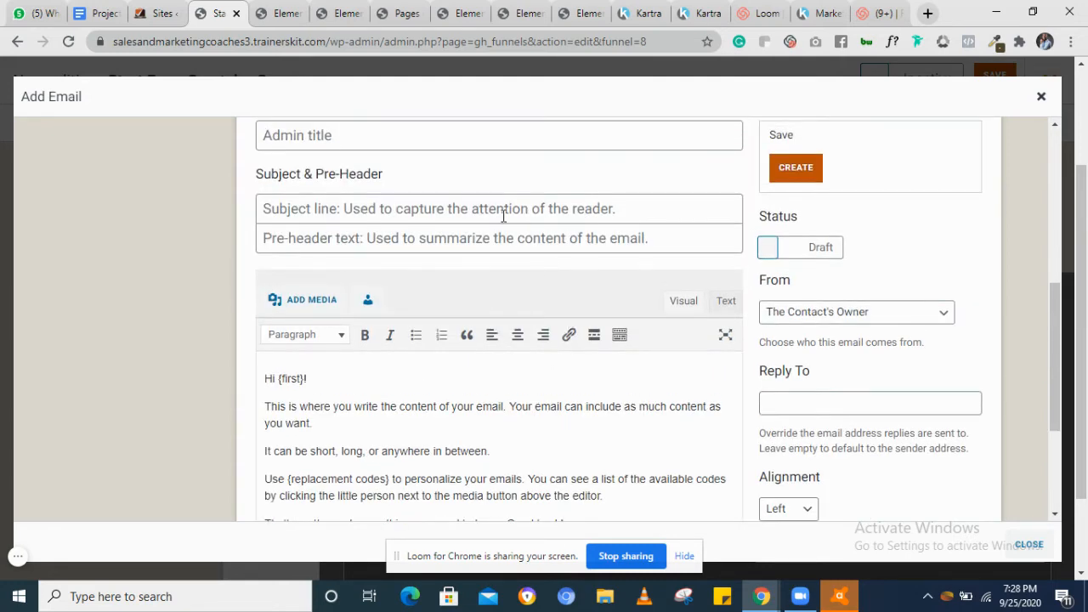
{"action": "left_click", "coordinate": [500, 212]}
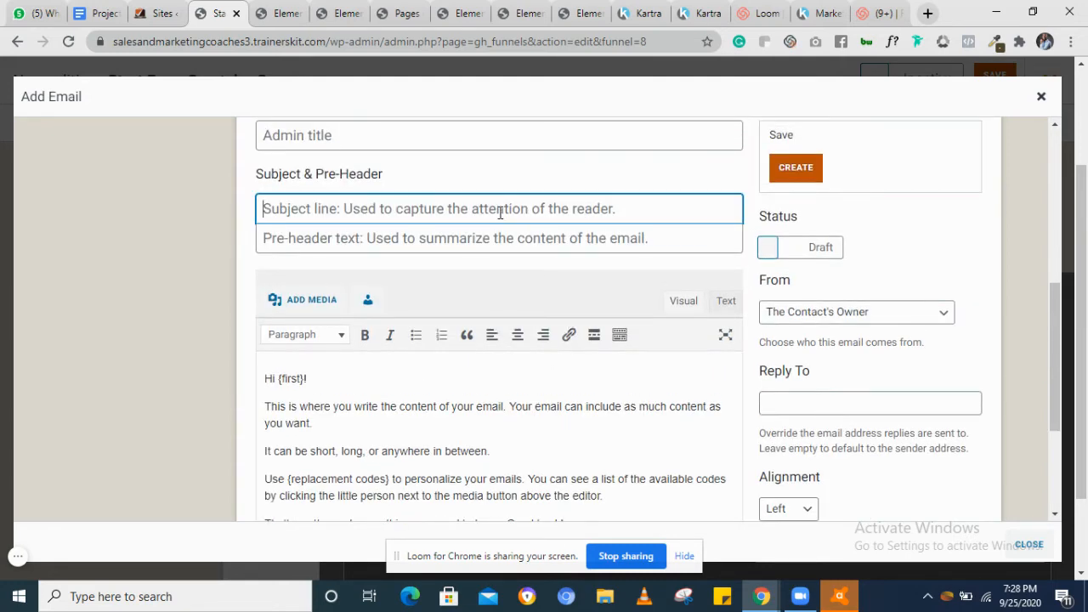
{"action": "type", "text": "Add a "}
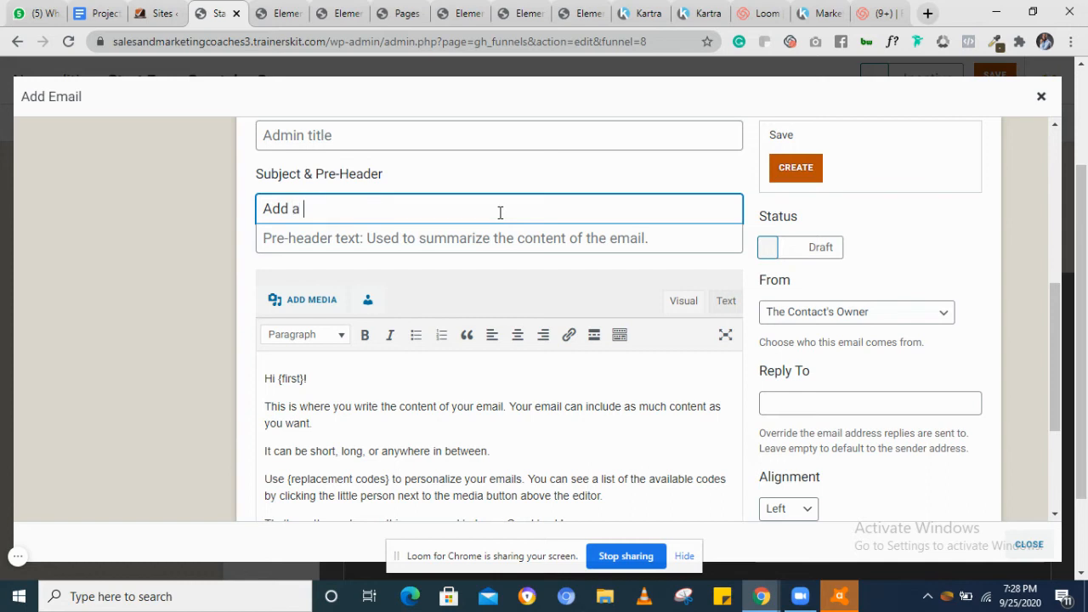
{"action": "type", "text": "catchy subject"}
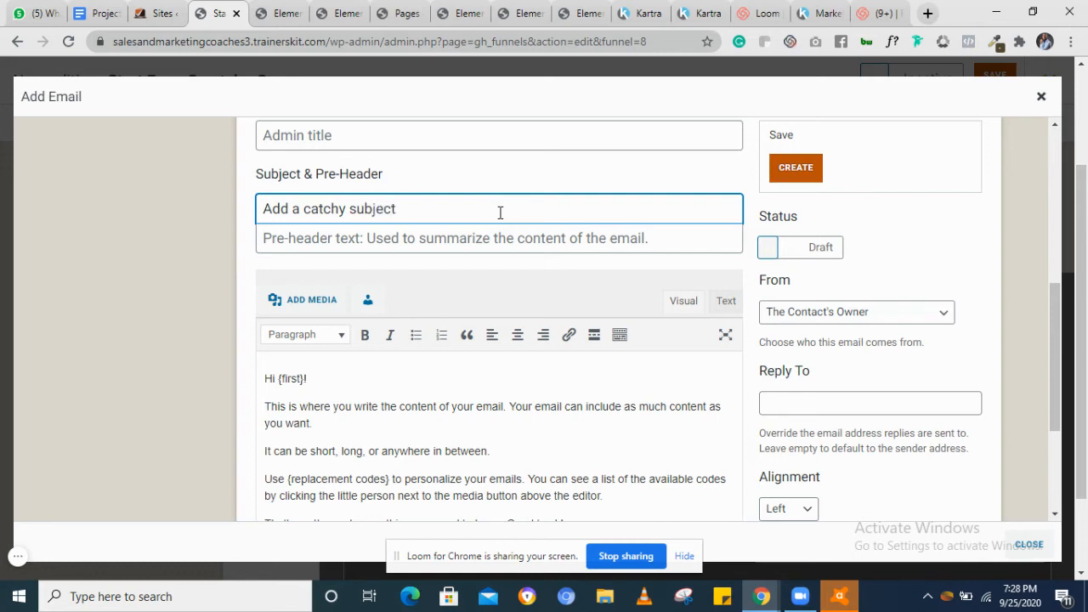
{"action": "type", "text": " line HERE"}
Set the email's admin title to "Welcom email"
{"action": "scroll", "coordinate": [502, 219], "scroll_direction": "up", "scroll_amount": 1}
{"action": "left_click", "coordinate": [412, 193]}
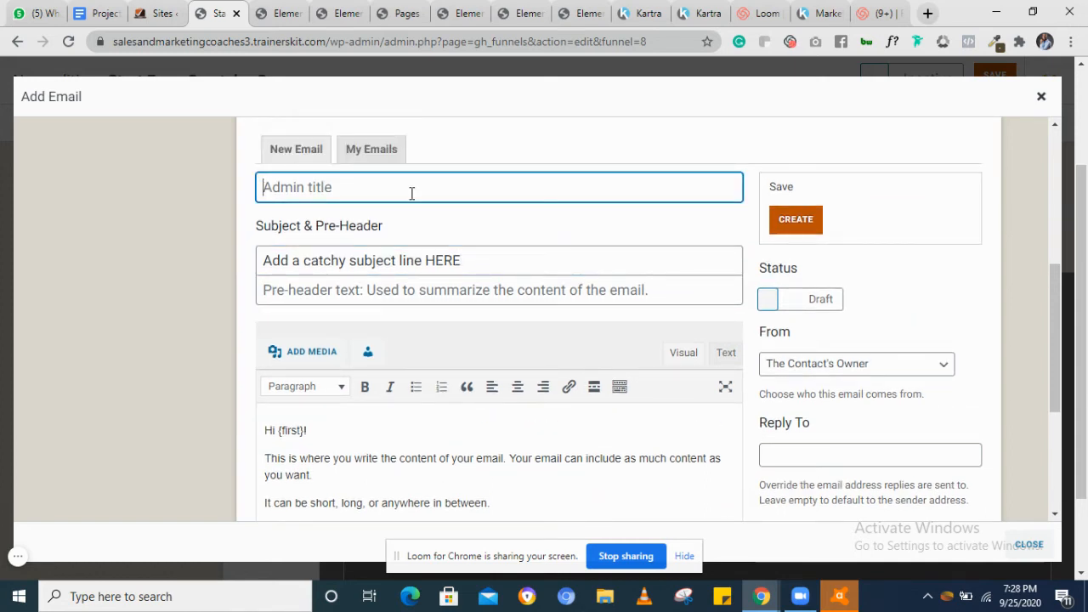
{"action": "type", "text": "Welcom email"}
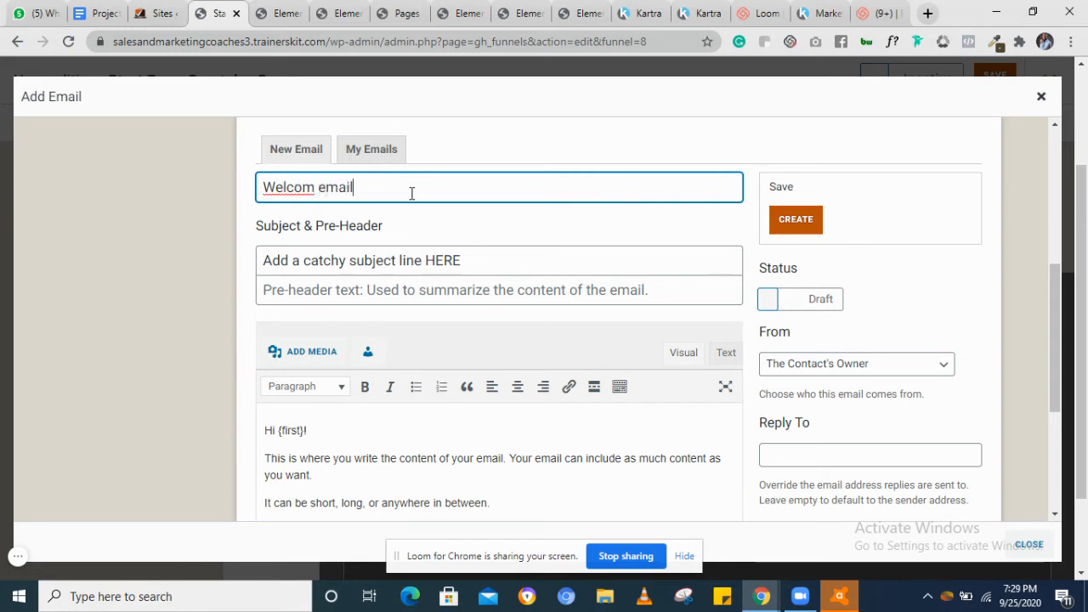
Switch the email status from Draft to Ready and create the email
{"action": "scroll", "coordinate": [590, 243], "scroll_direction": "down", "scroll_amount": 2}
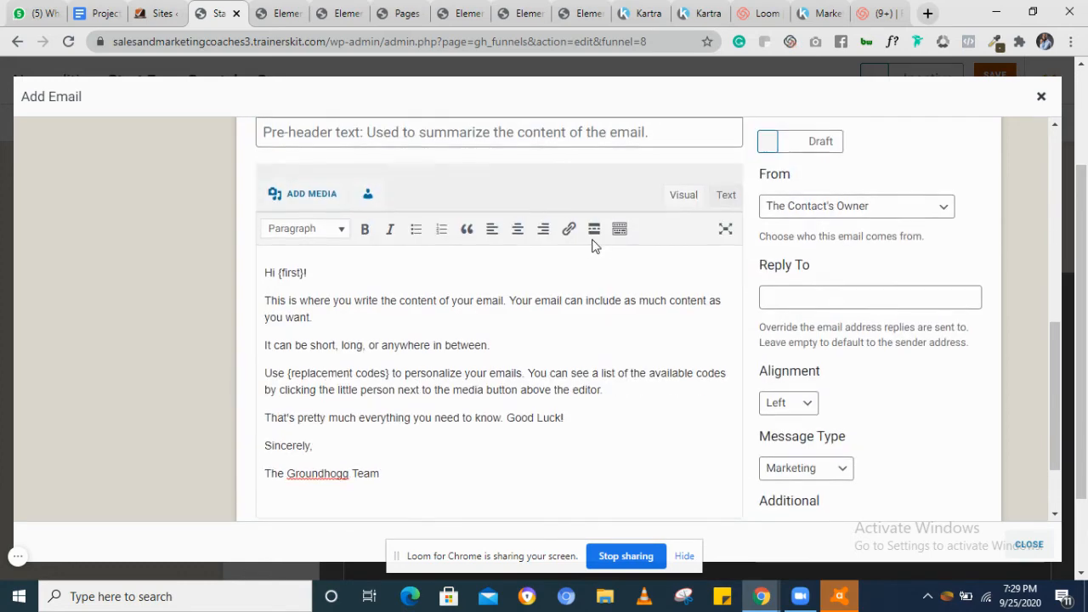
{"action": "scroll", "coordinate": [622, 344], "scroll_direction": "down", "scroll_amount": 1}
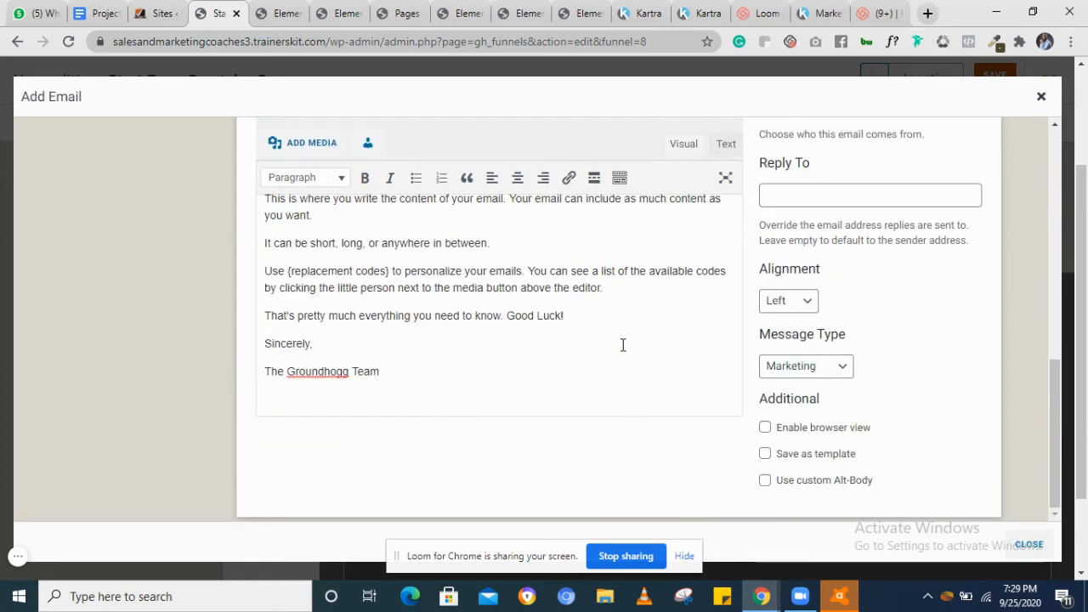
{"action": "scroll", "coordinate": [622, 344], "scroll_direction": "up", "scroll_amount": 3}
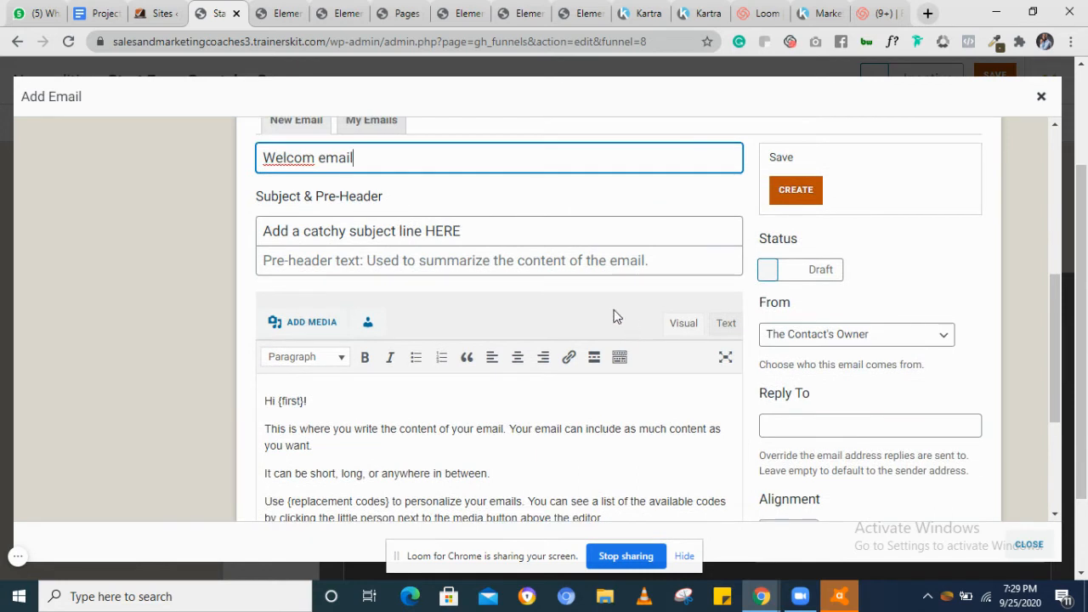
{"action": "left_click", "coordinate": [770, 270]}
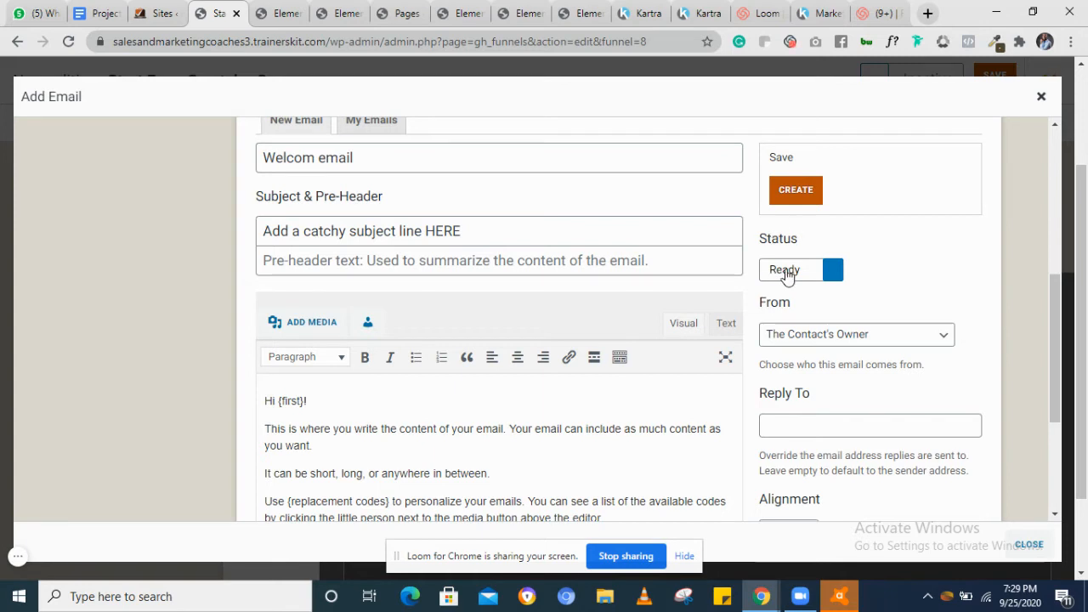
{"action": "left_click", "coordinate": [794, 191]}
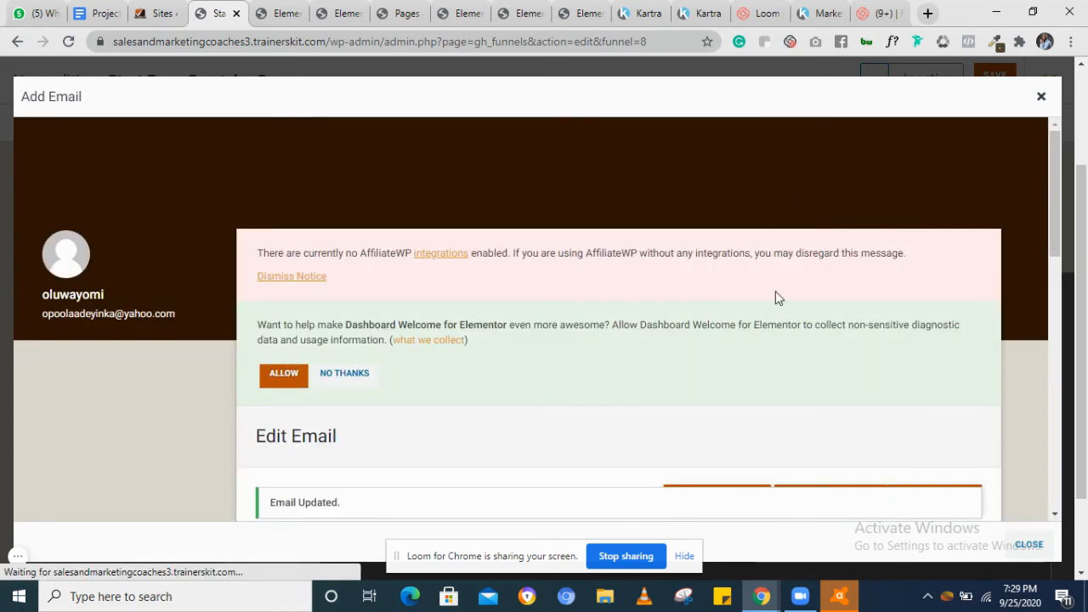
Preview the email in mobile view, then close the preview and the email editor
{"action": "scroll", "coordinate": [778, 300], "scroll_direction": "up", "scroll_amount": 4}
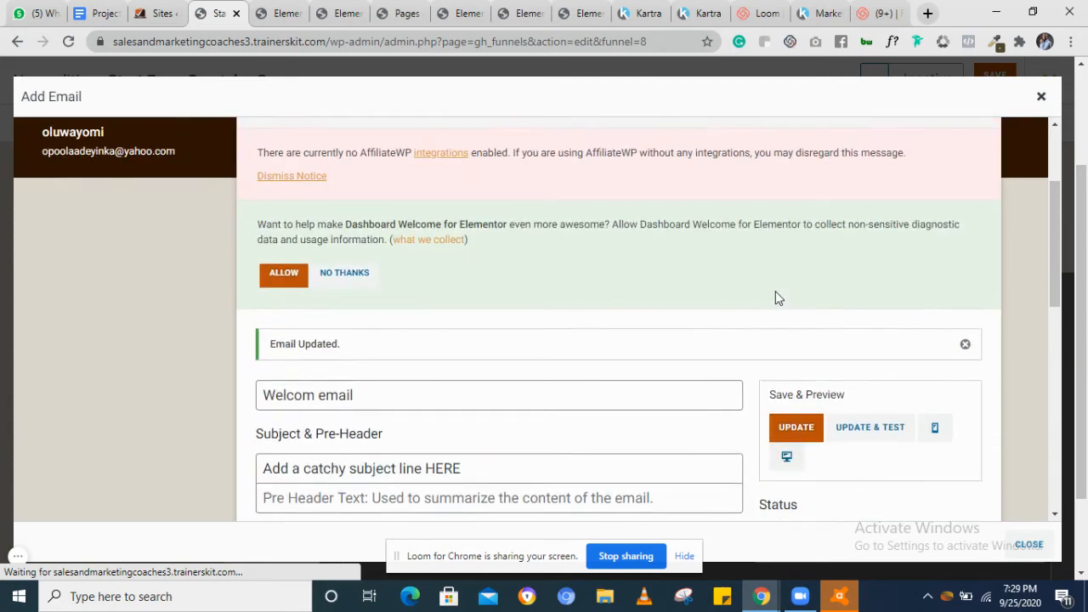
{"action": "scroll", "coordinate": [776, 291], "scroll_direction": "down", "scroll_amount": 2}
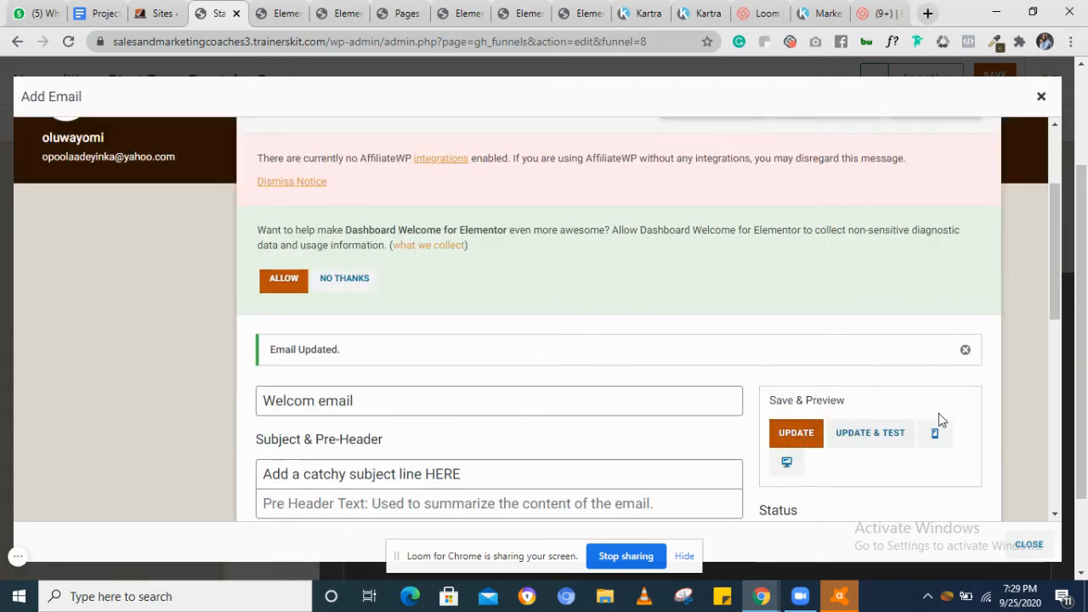
{"action": "left_click", "coordinate": [936, 435]}
{"action": "scroll", "coordinate": [692, 285], "scroll_direction": "up", "scroll_amount": 2}
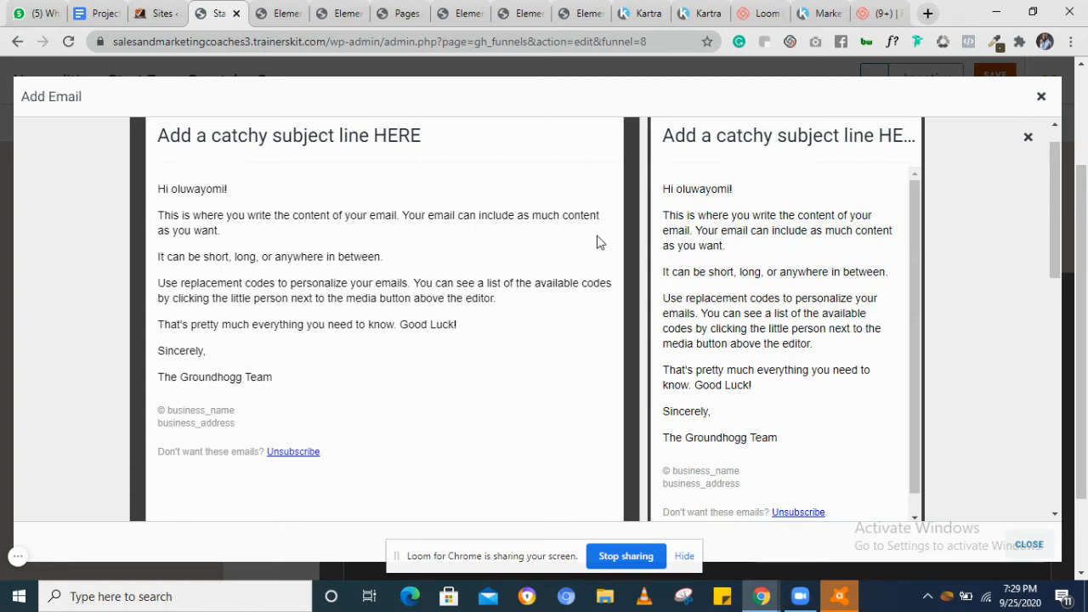
{"action": "left_click", "coordinate": [1030, 132]}
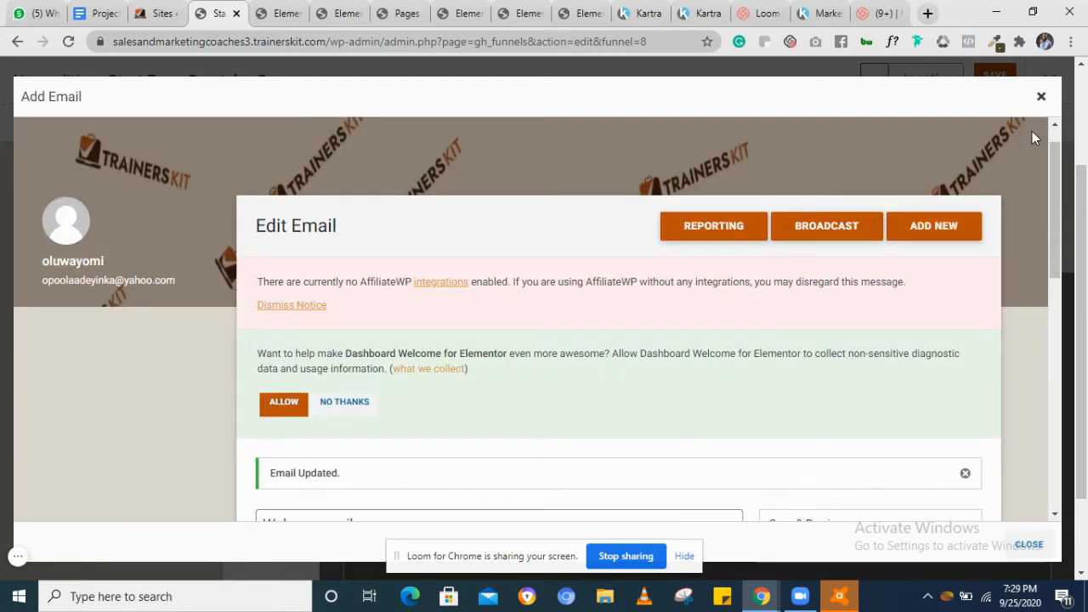
{"action": "scroll", "coordinate": [893, 273], "scroll_direction": "down", "scroll_amount": 2}
{"action": "scroll", "coordinate": [893, 274], "scroll_direction": "up", "scroll_amount": 3}
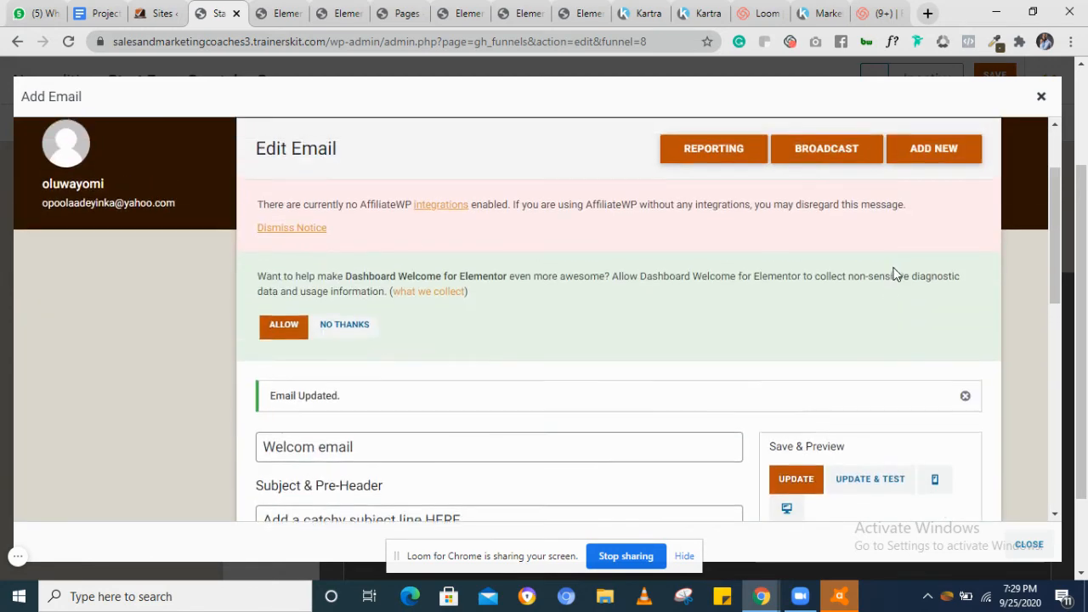
{"action": "left_click", "coordinate": [1040, 97]}
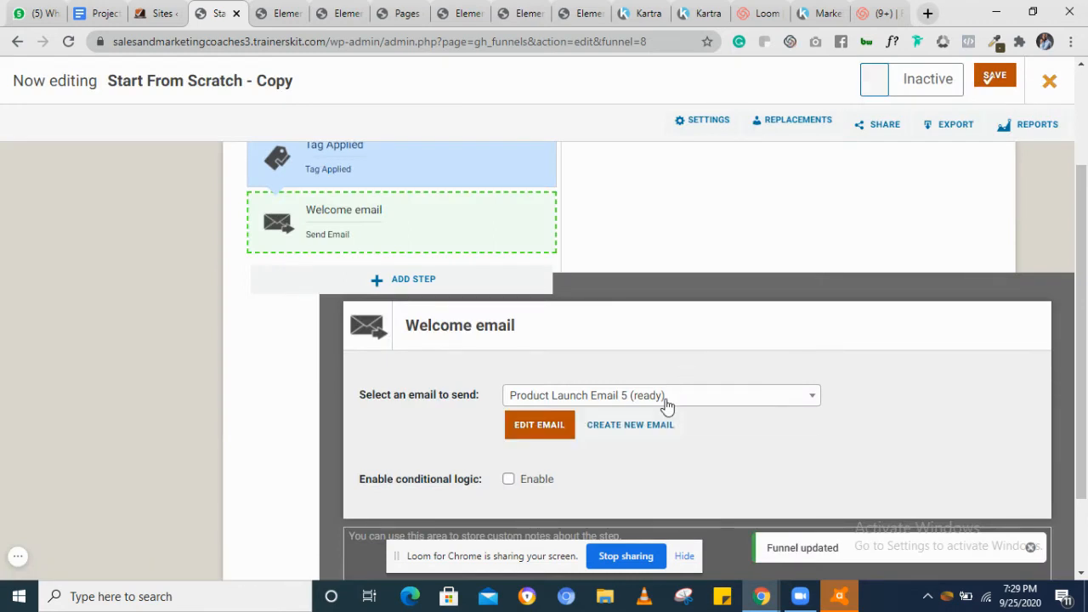
Select "Welcom email (ready)" as the email the Welcome email step sends
{"action": "scroll", "coordinate": [745, 419], "scroll_direction": "down", "scroll_amount": 1}
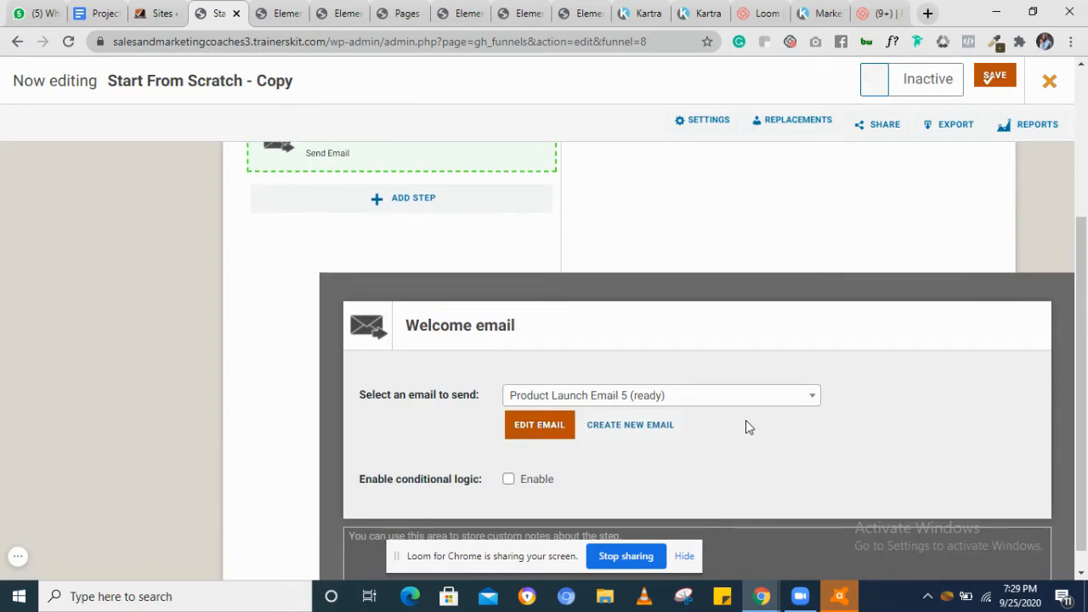
{"action": "scroll", "coordinate": [745, 420], "scroll_direction": "up", "scroll_amount": 3}
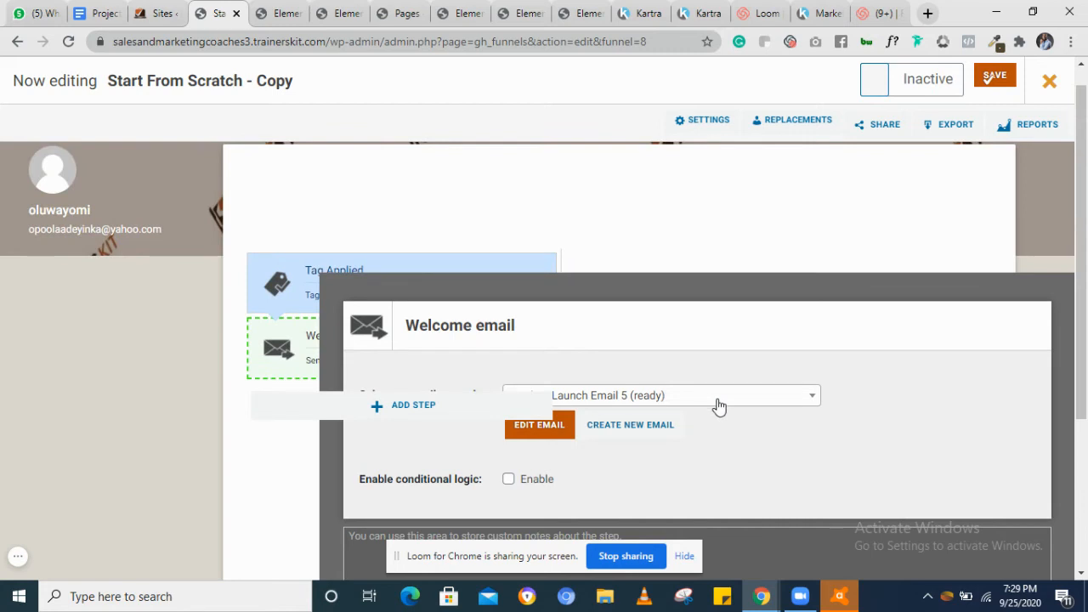
{"action": "left_click", "coordinate": [718, 406]}
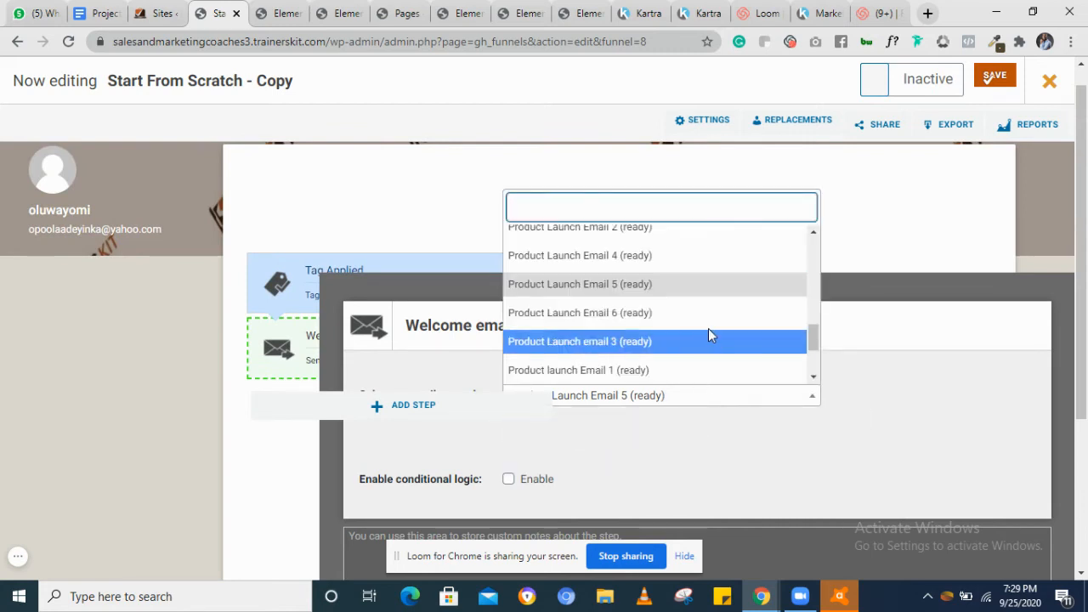
{"action": "scroll", "coordinate": [710, 336], "scroll_direction": "down", "scroll_amount": 3}
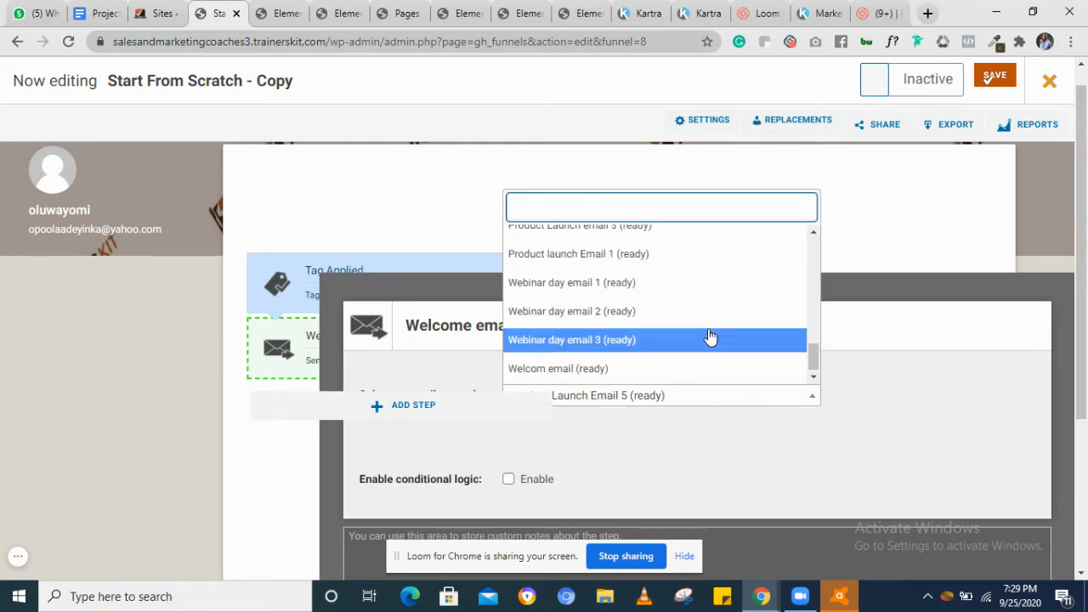
{"action": "left_click", "coordinate": [595, 369]}
Add a Delay Timer action step after the Welcome email step
{"action": "scroll", "coordinate": [692, 456], "scroll_direction": "down", "scroll_amount": 3}
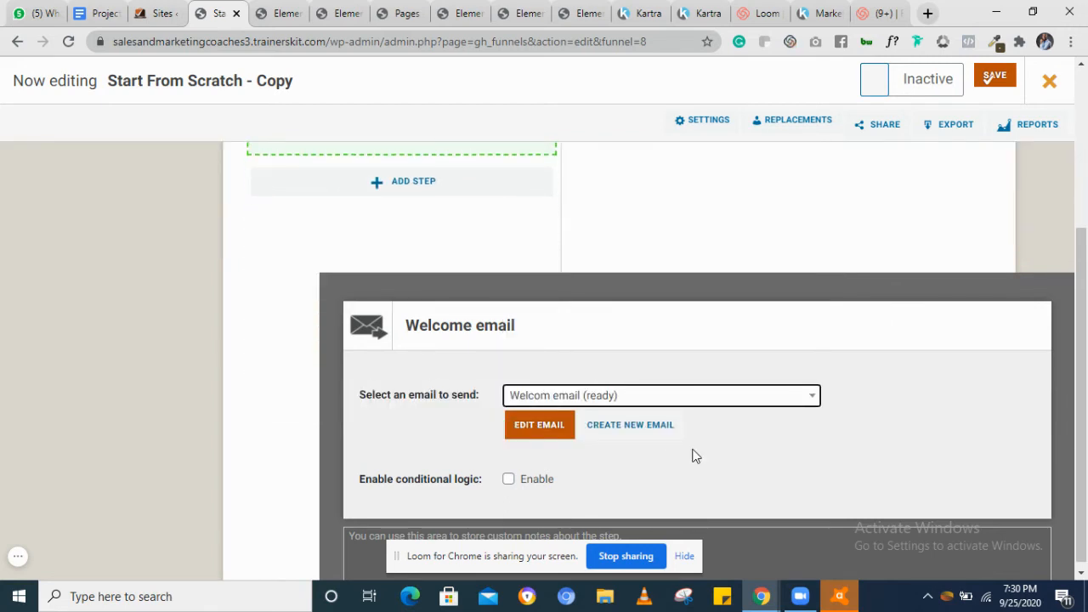
{"action": "right_click", "coordinate": [657, 466]}
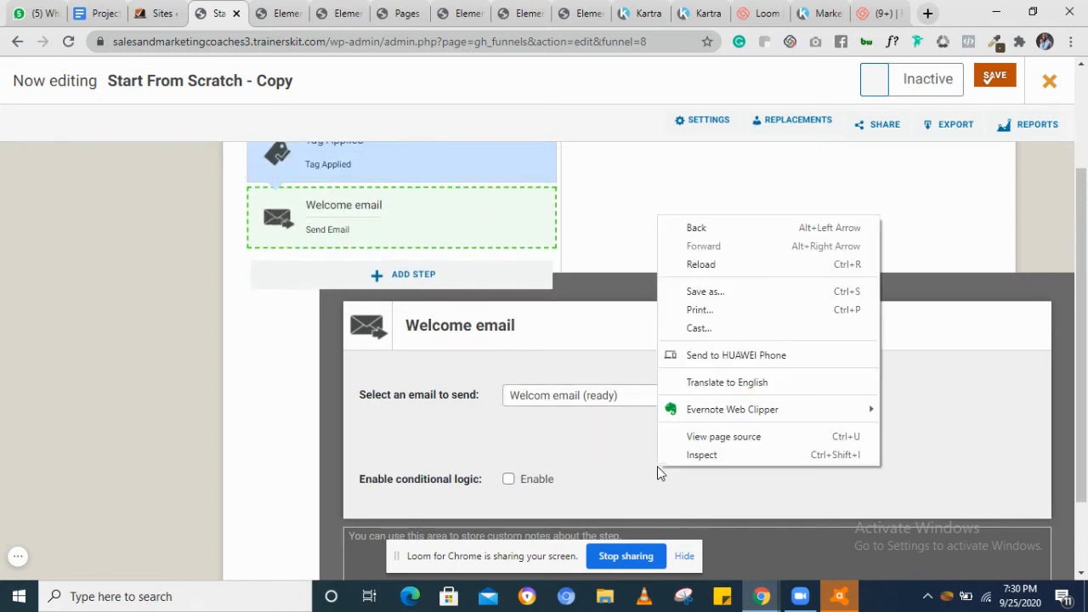
{"action": "scroll", "coordinate": [657, 466], "scroll_direction": "up", "scroll_amount": 1}
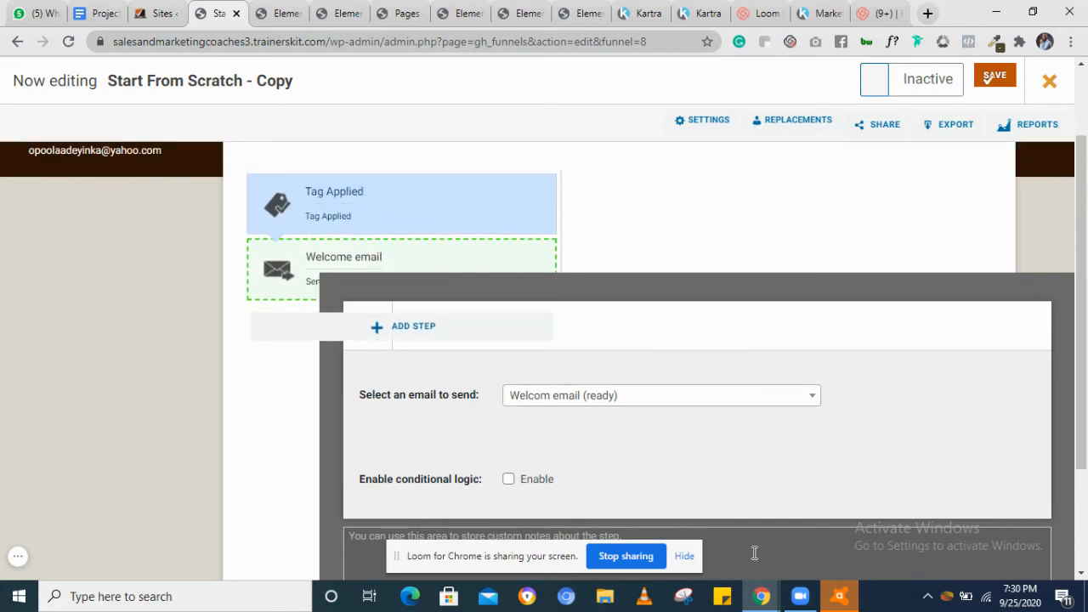
{"action": "scroll", "coordinate": [493, 252], "scroll_direction": "down", "scroll_amount": 3}
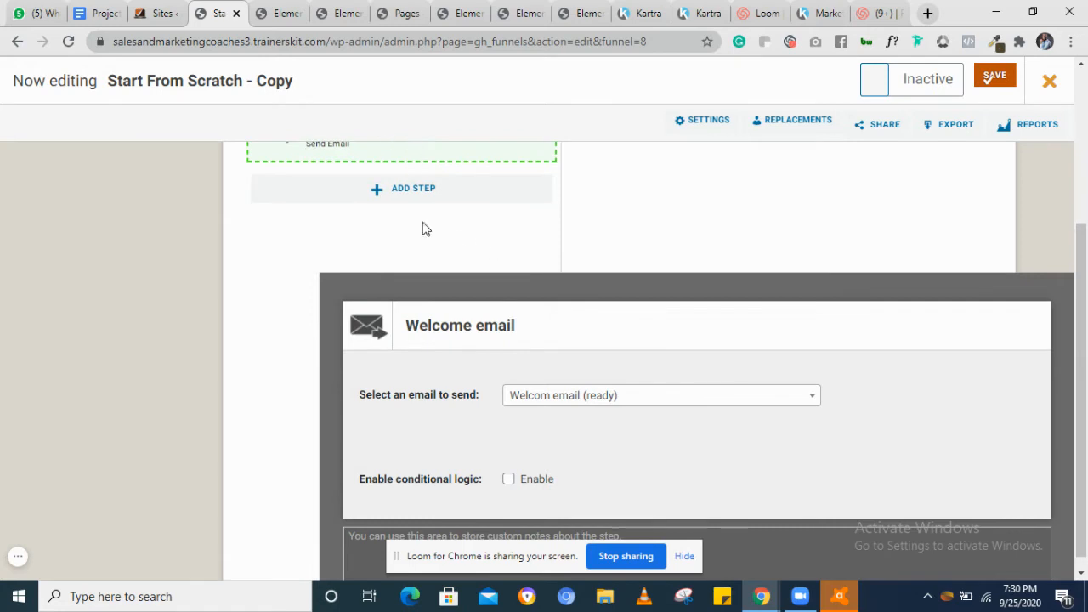
{"action": "left_click", "coordinate": [377, 190]}
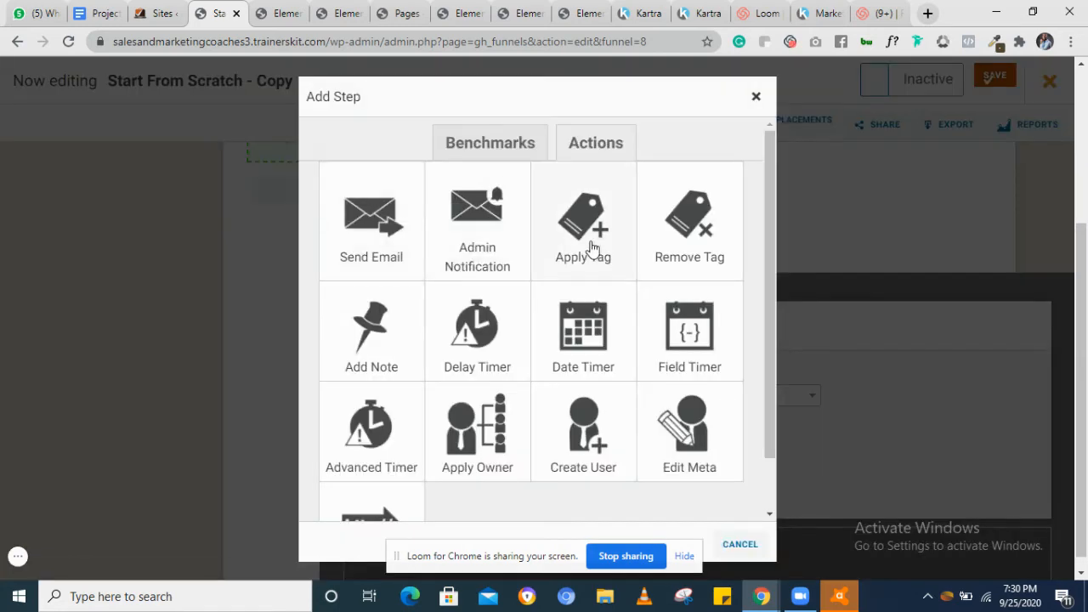
{"action": "left_click", "coordinate": [477, 332]}
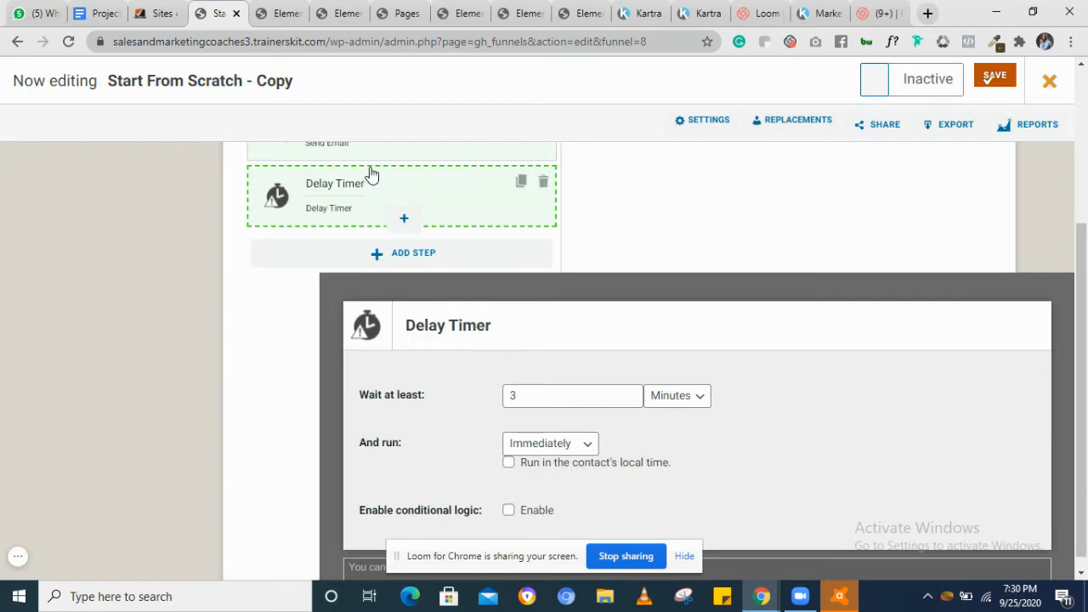
Set the delay timer to wait at least 1 day
{"action": "scroll", "coordinate": [375, 180], "scroll_direction": "up", "scroll_amount": 1}
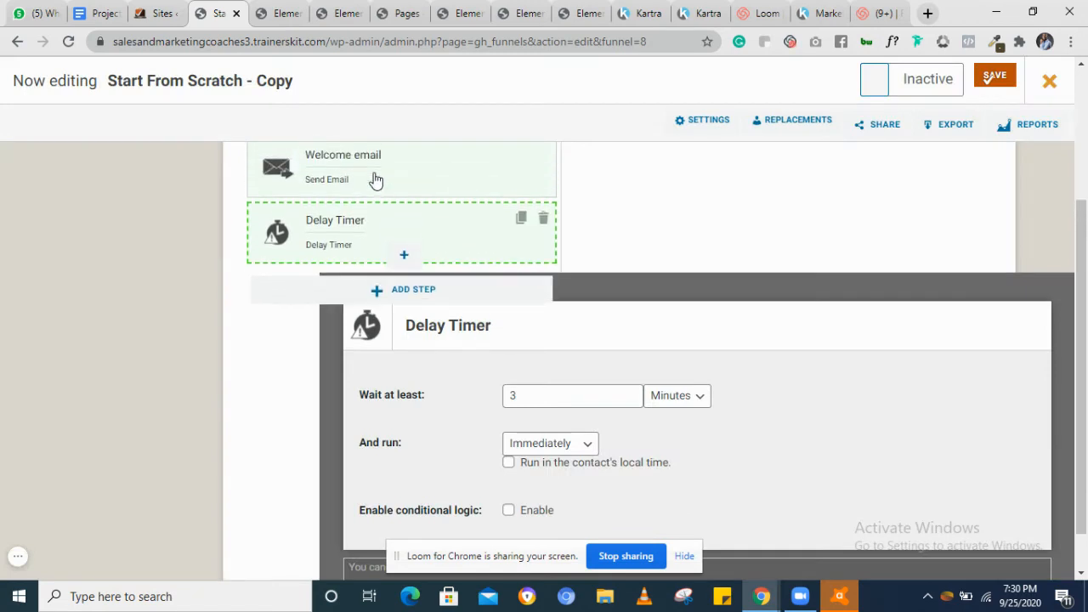
{"action": "left_click", "coordinate": [527, 394]}
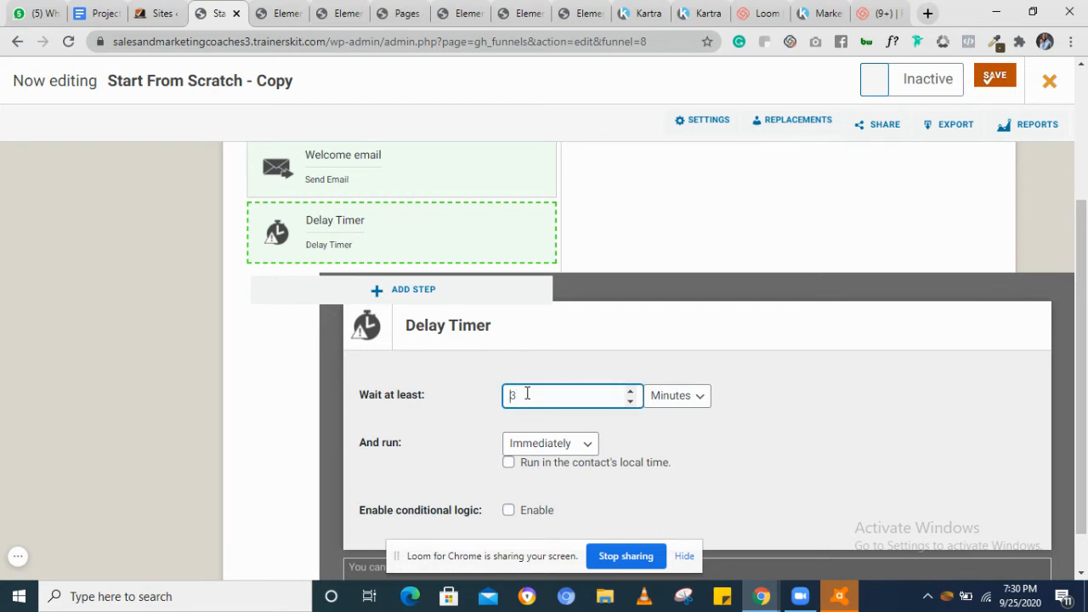
{"action": "left_click", "coordinate": [665, 395]}
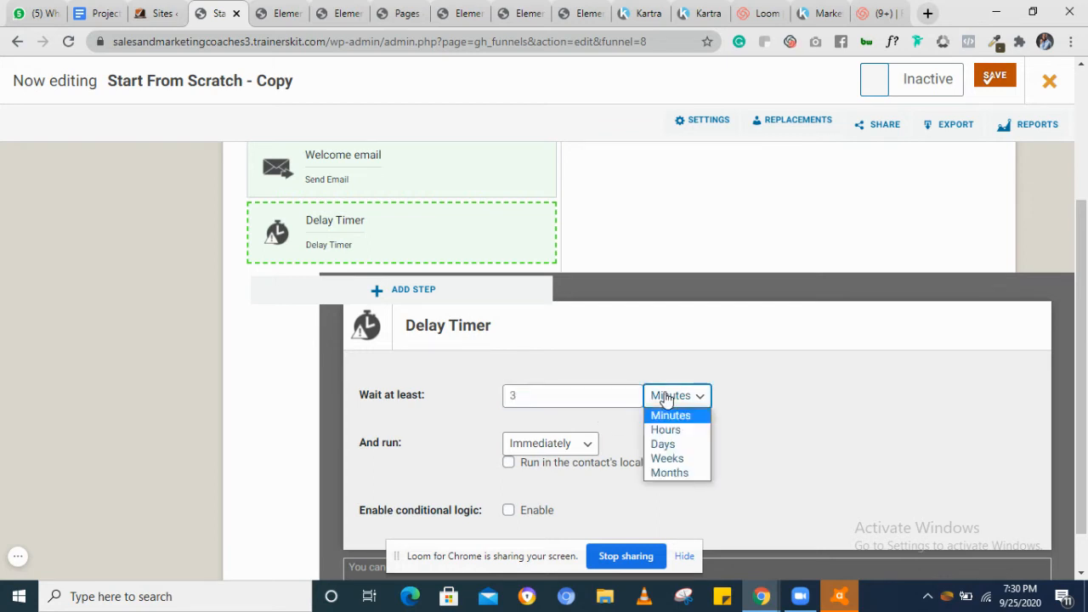
{"action": "left_click", "coordinate": [663, 444]}
{"action": "left_click", "coordinate": [592, 397]}
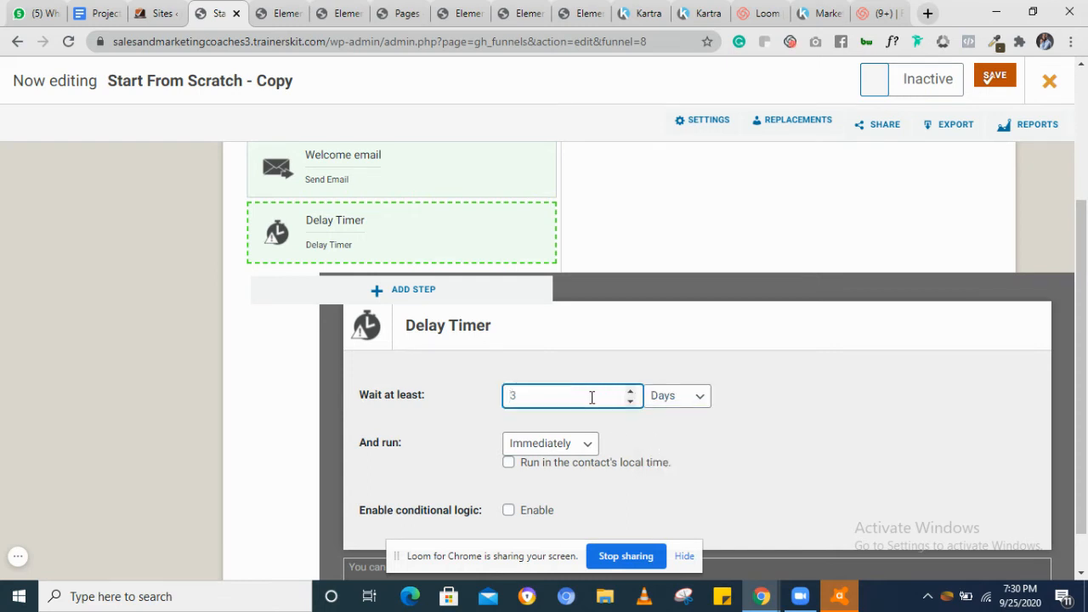
{"action": "type", "text": "1"}
{"action": "scroll", "coordinate": [692, 517], "scroll_direction": "down", "scroll_amount": 1}
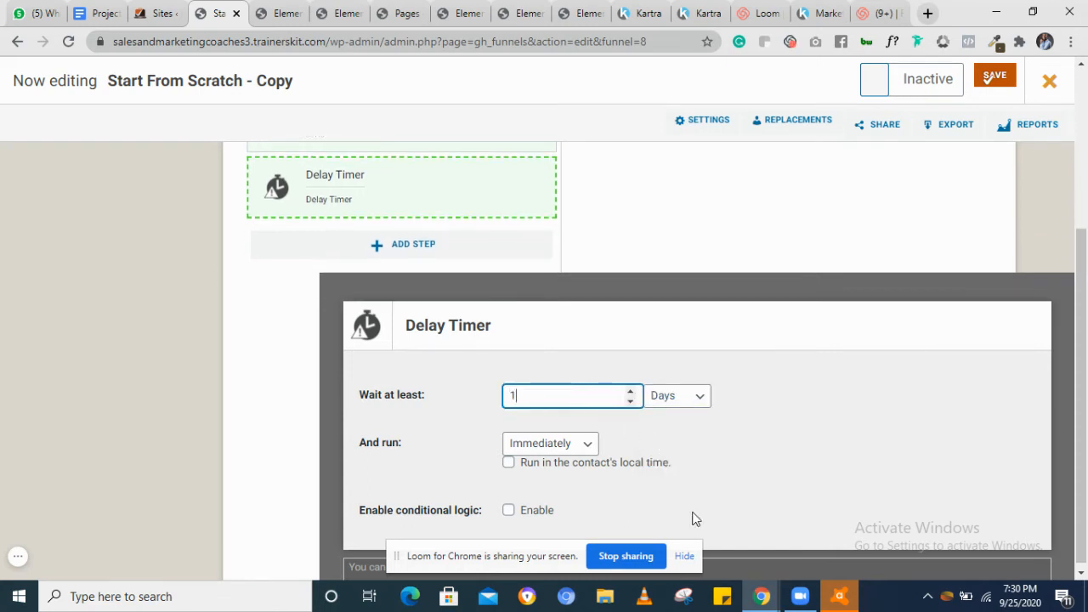
Add a Send Email action step after the Delay Timer
{"action": "left_click", "coordinate": [376, 244]}
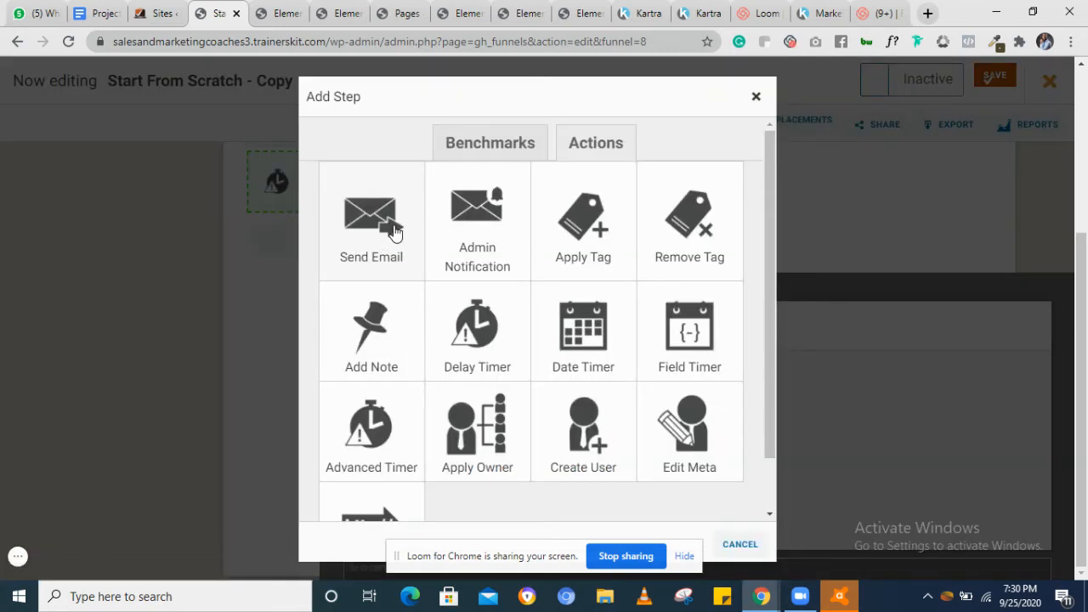
{"action": "left_click", "coordinate": [394, 230]}
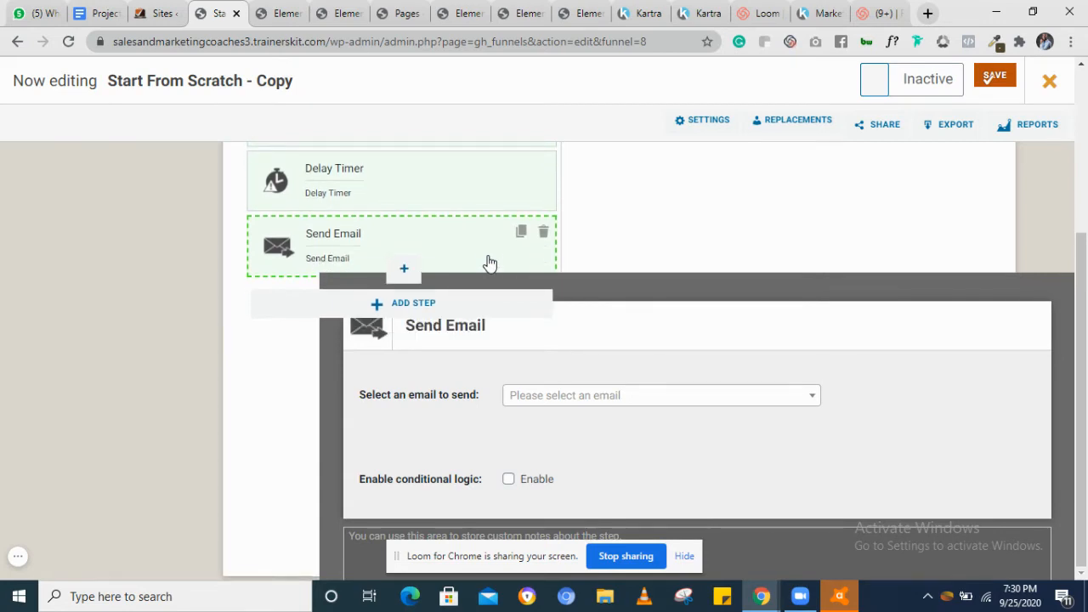
Rename the new Send Email step to "Show them value"
{"action": "left_click", "coordinate": [455, 328]}
{"action": "triple_click", "coordinate": [454, 327]}
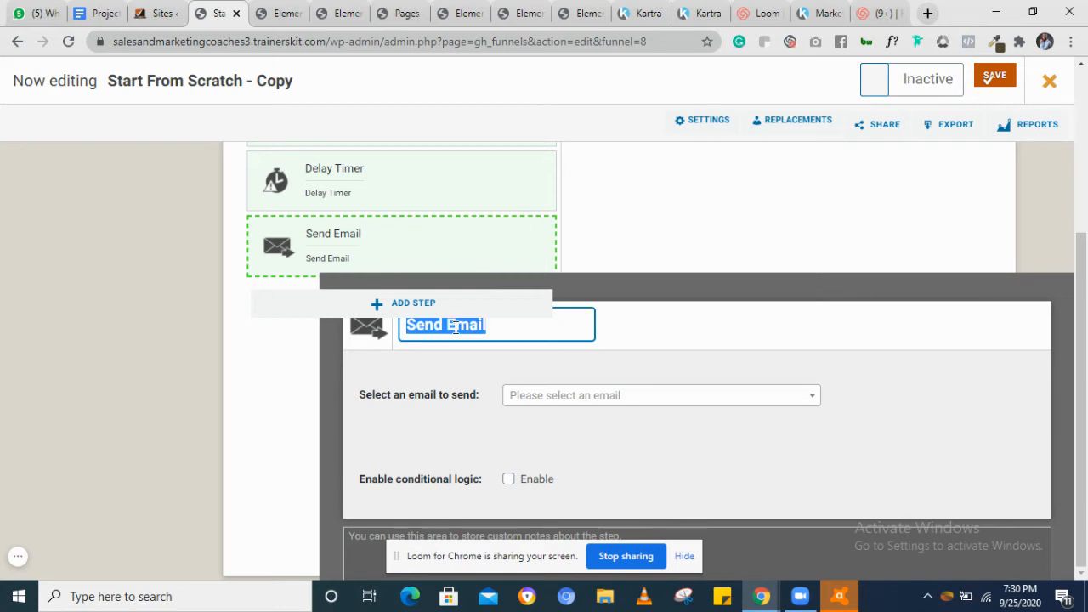
{"action": "type", "text": "Sh"}
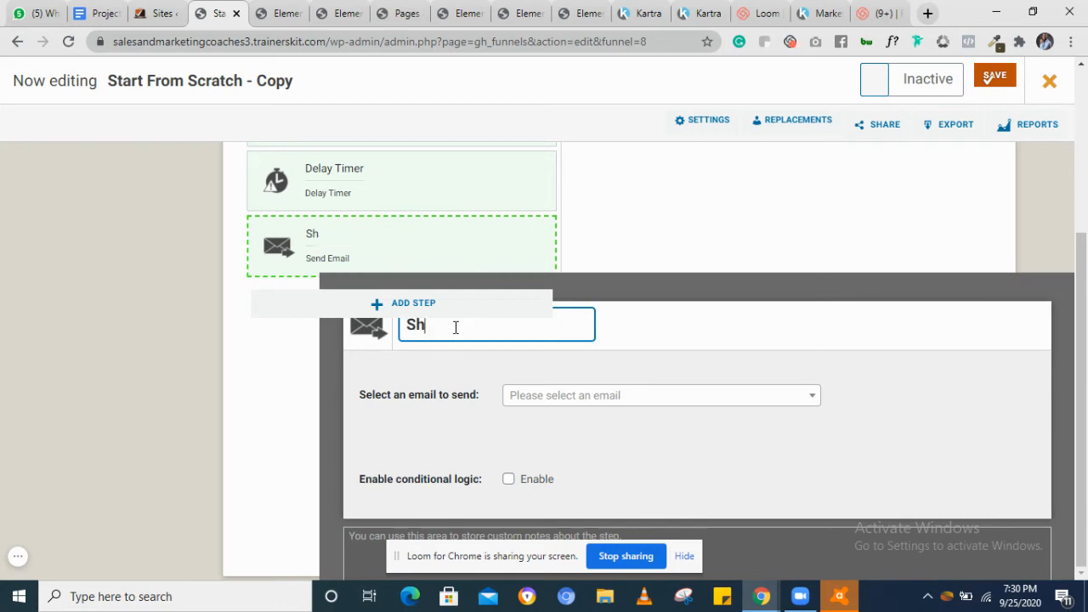
{"action": "type", "text": "ow them va"}
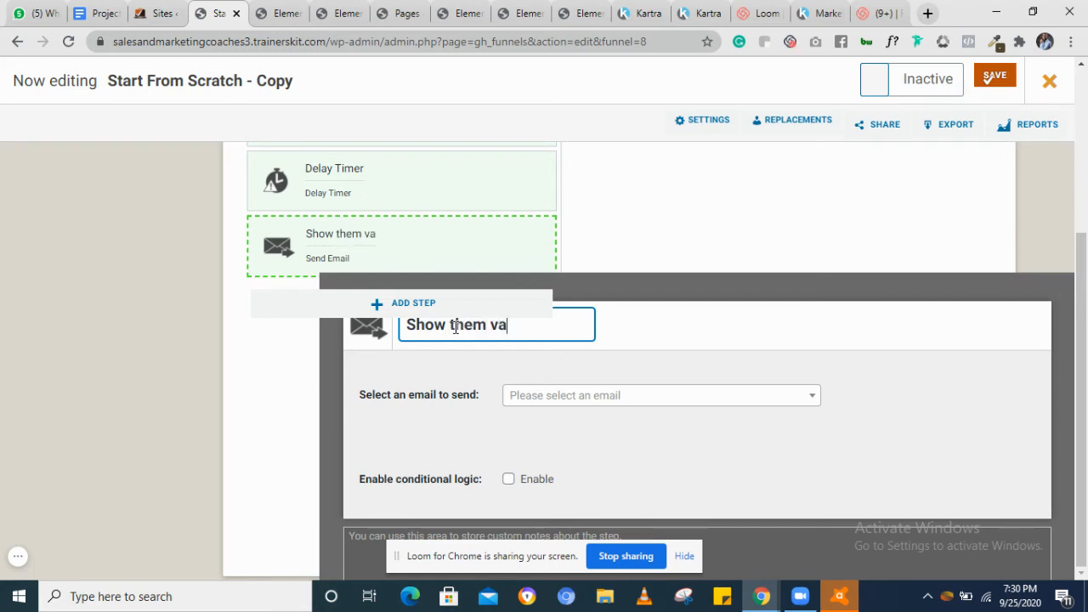
{"action": "type", "text": "lue"}
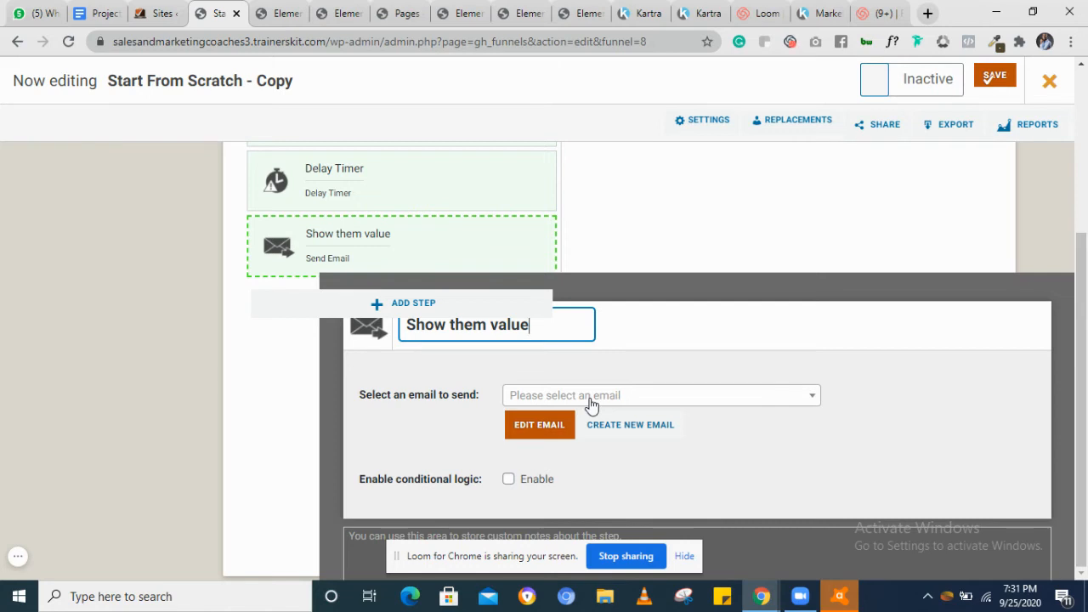
{"action": "left_click", "coordinate": [592, 403]}
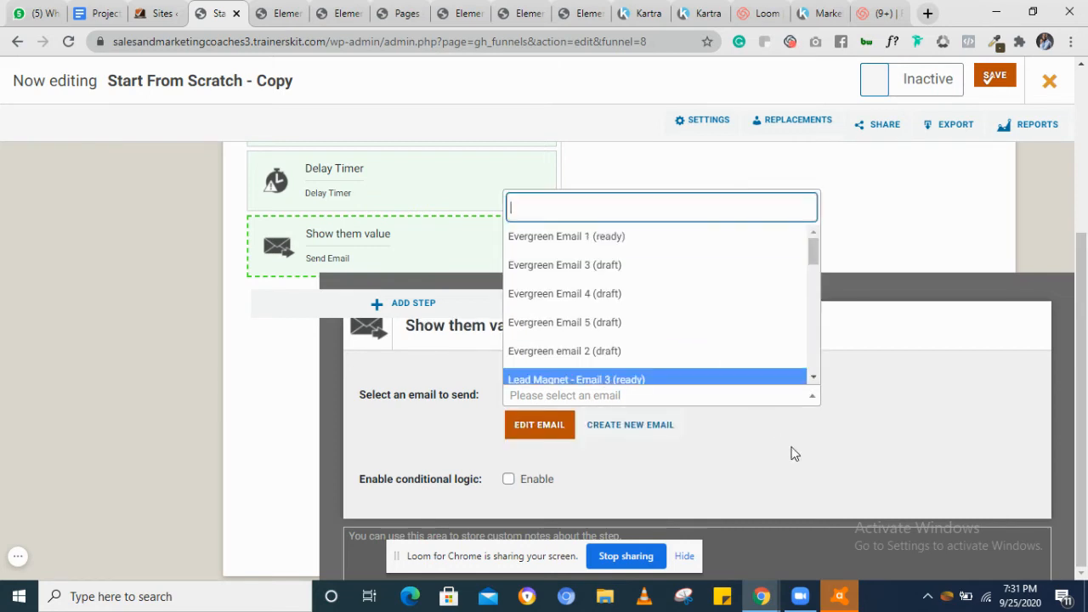
{"action": "left_click", "coordinate": [791, 454]}
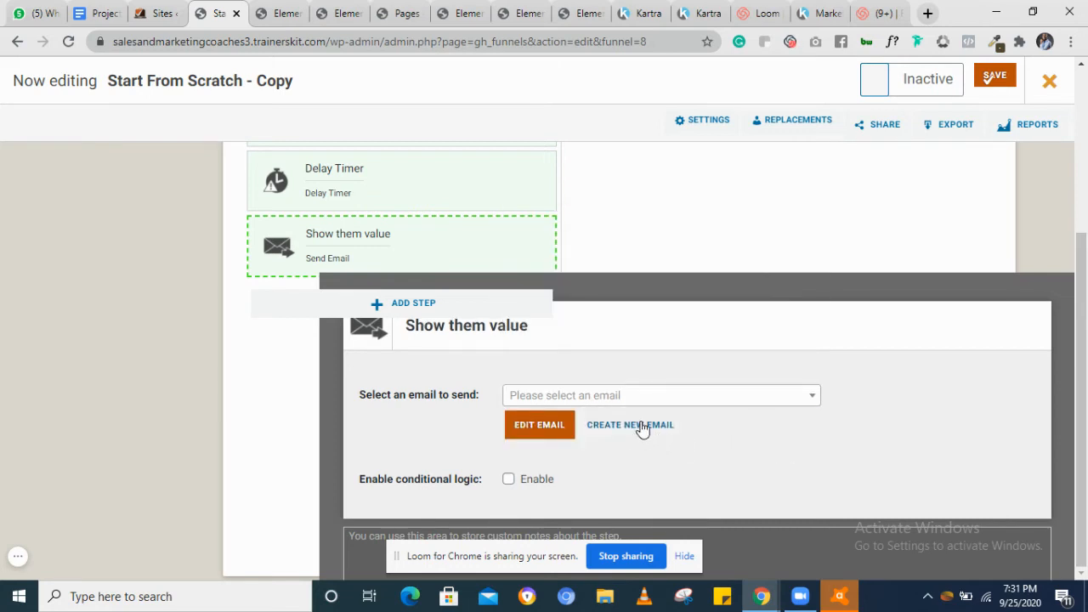
{"action": "left_click", "coordinate": [534, 427]}
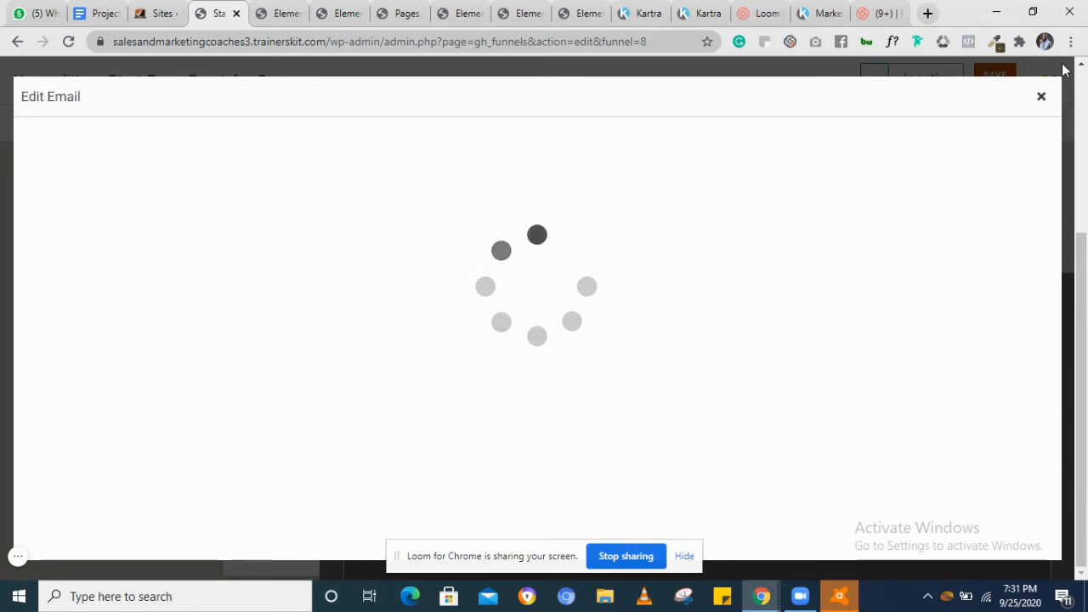
{"action": "left_click", "coordinate": [1040, 96]}
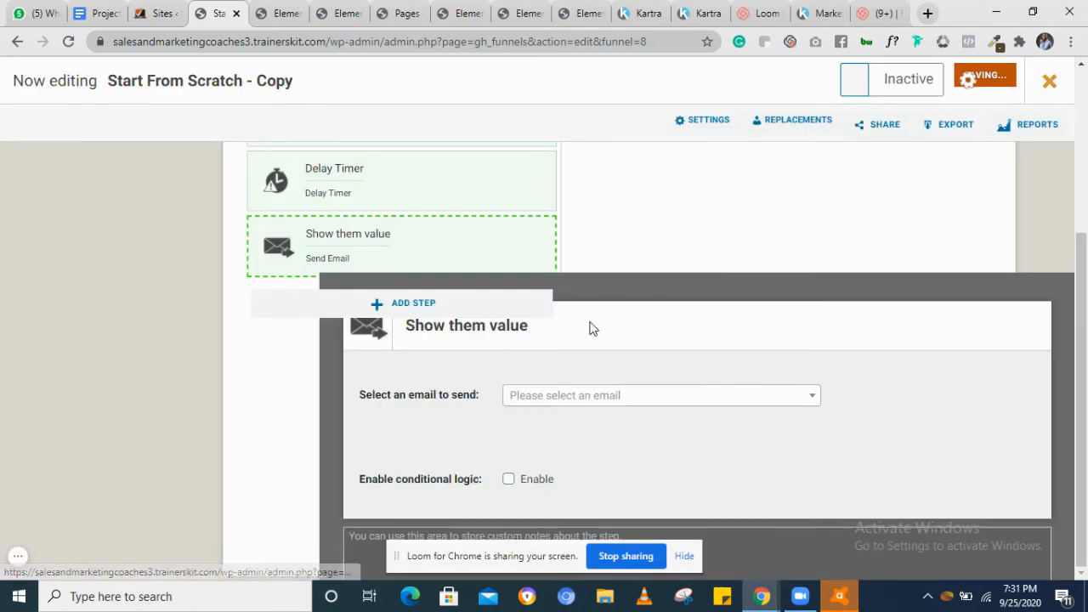
Select "Lead Magnet - Email 3 (ready)" as the email the Show them value step sends
{"action": "left_click", "coordinate": [609, 395]}
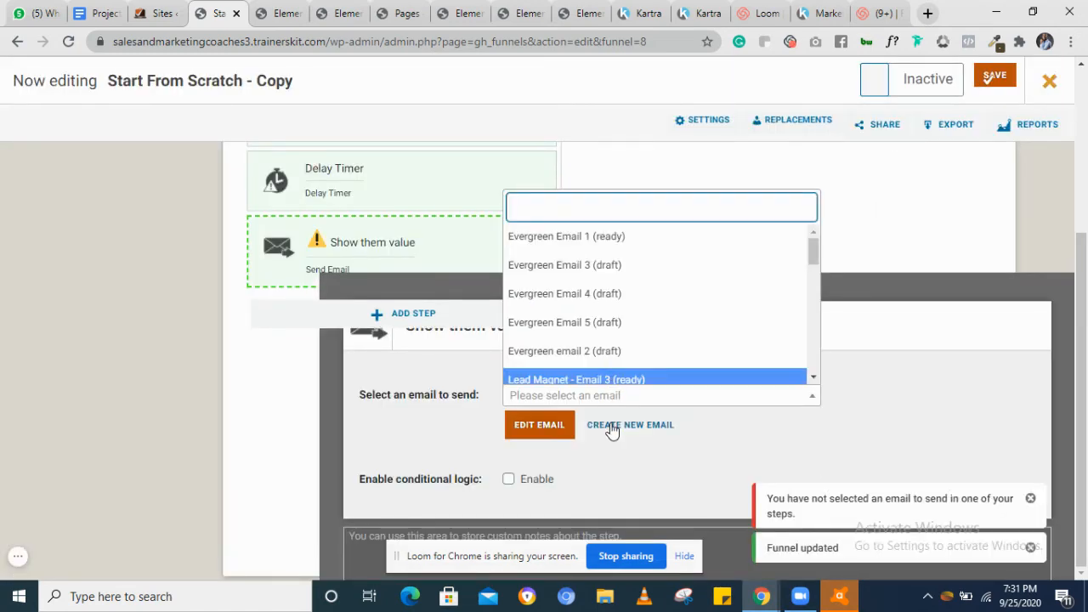
{"action": "scroll", "coordinate": [626, 311], "scroll_direction": "down", "scroll_amount": 3}
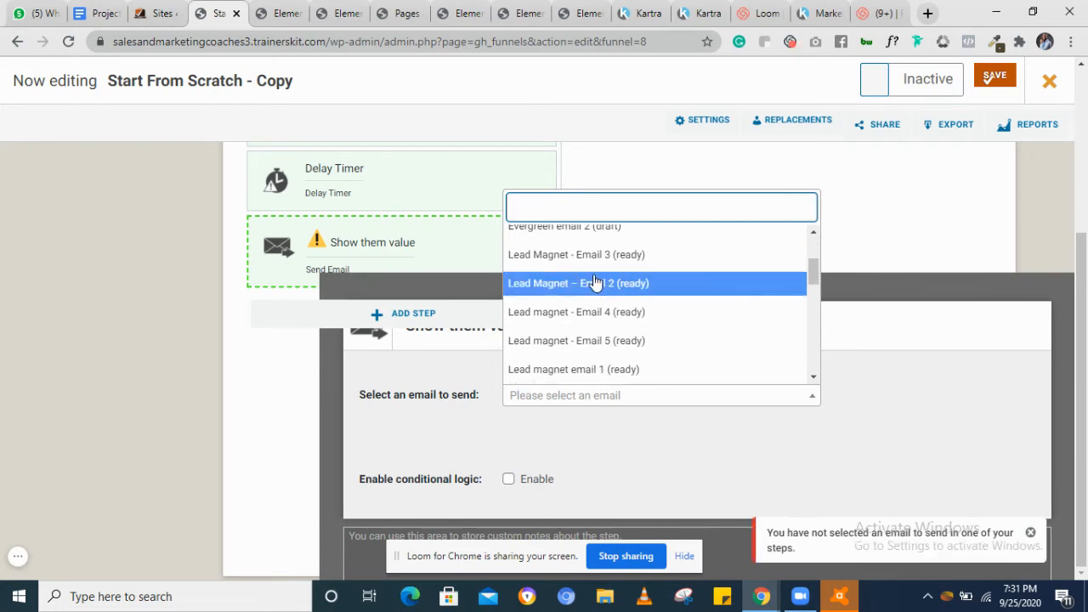
{"action": "left_click", "coordinate": [597, 254]}
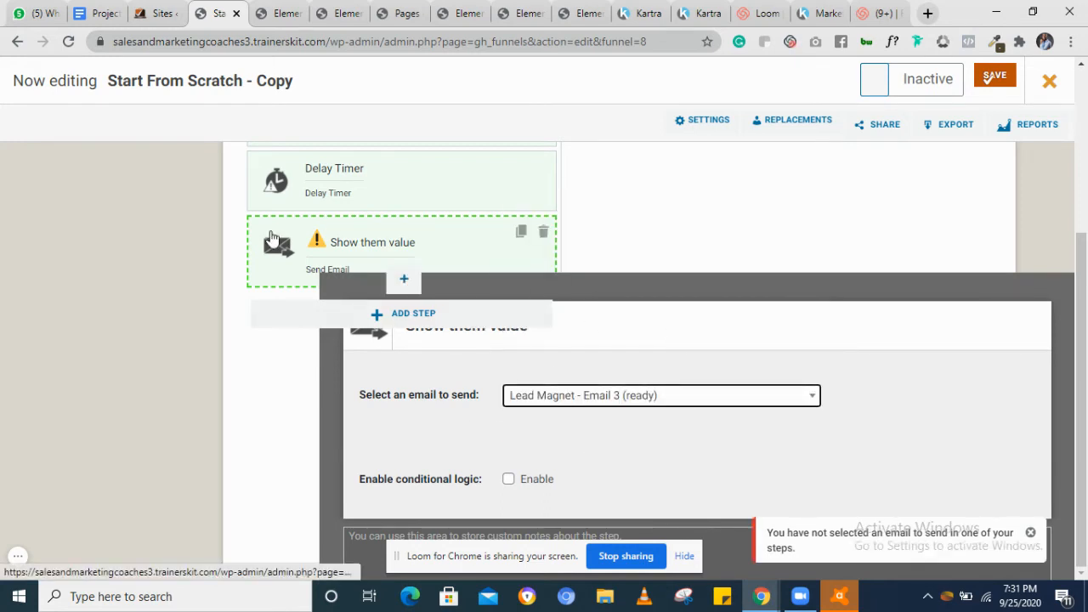
Add a Delay Timer action step after the Show them value step
{"action": "scroll", "coordinate": [438, 253], "scroll_direction": "up", "scroll_amount": 1}
{"action": "scroll", "coordinate": [438, 252], "scroll_direction": "down", "scroll_amount": 1}
{"action": "left_click", "coordinate": [375, 317]}
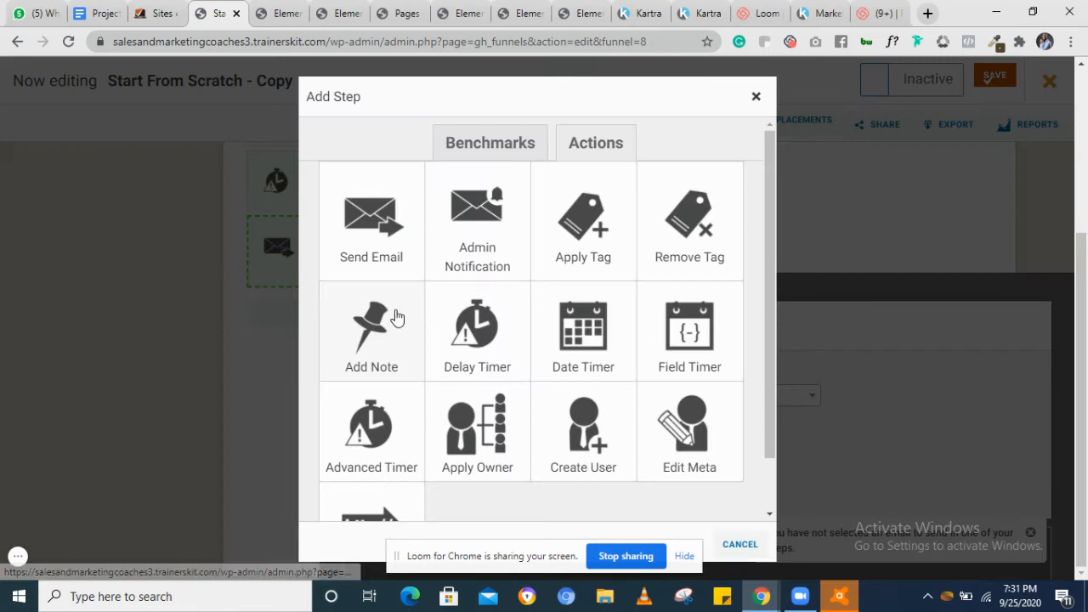
{"action": "left_click", "coordinate": [482, 357]}
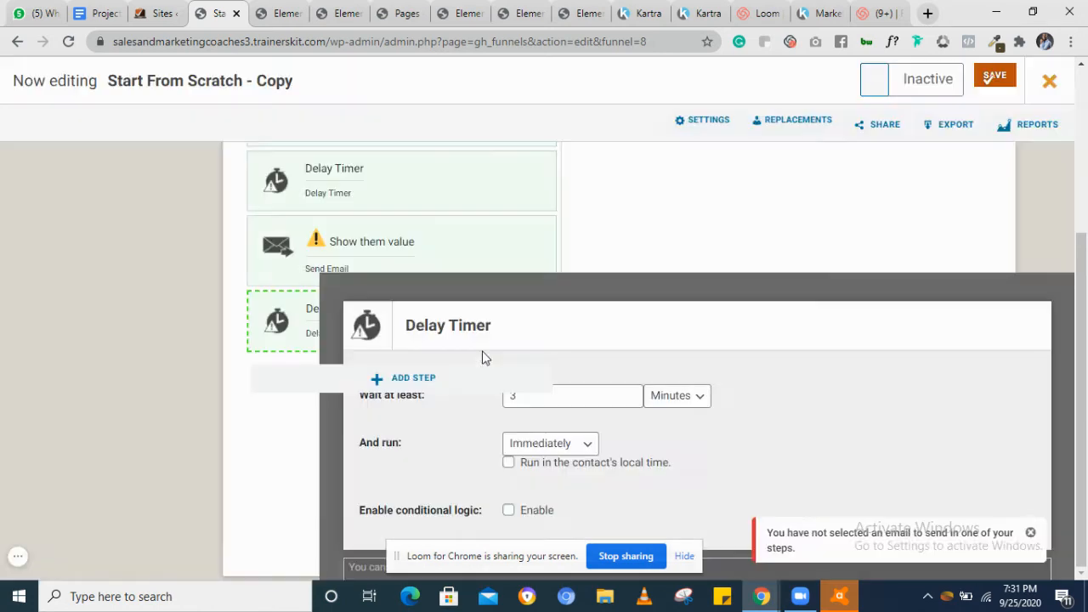
Add a Send Email action step after the second Delay Timer
{"action": "left_click", "coordinate": [375, 379]}
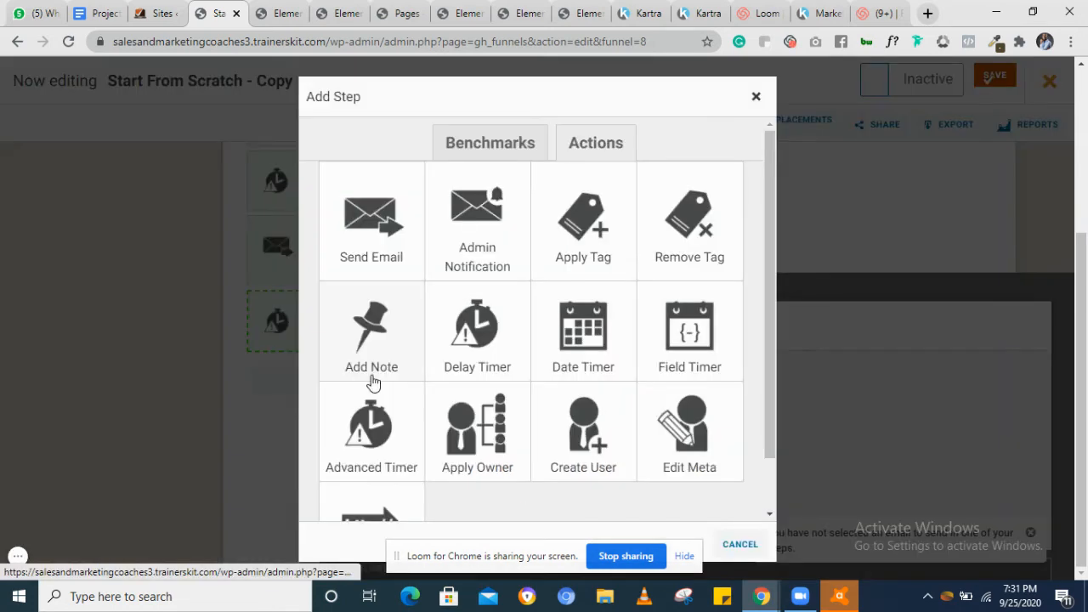
{"action": "left_click", "coordinate": [371, 212]}
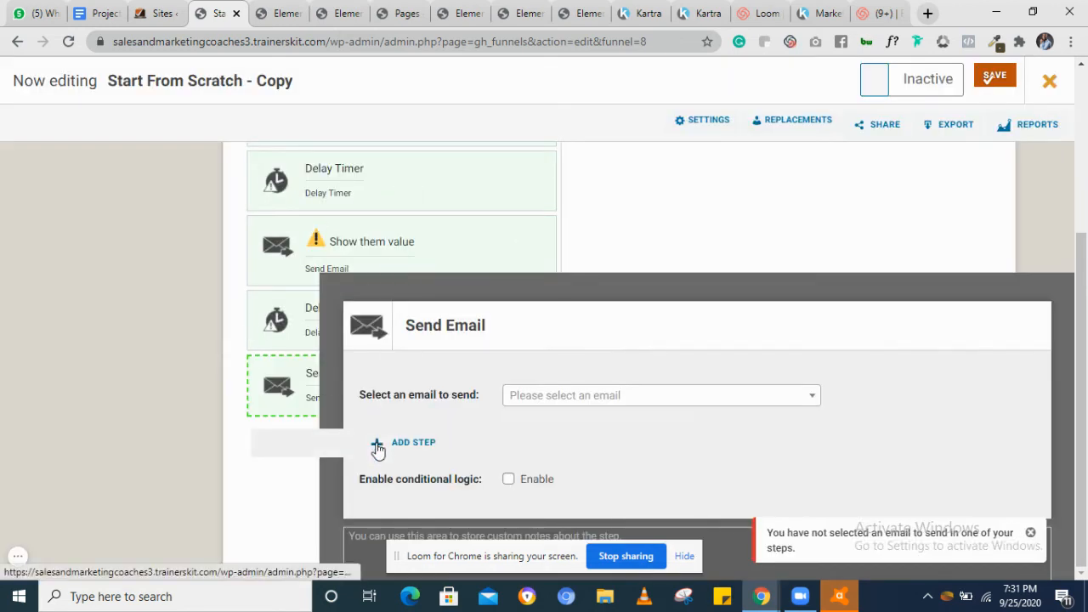
{"action": "scroll", "coordinate": [290, 211], "scroll_direction": "up", "scroll_amount": 2}
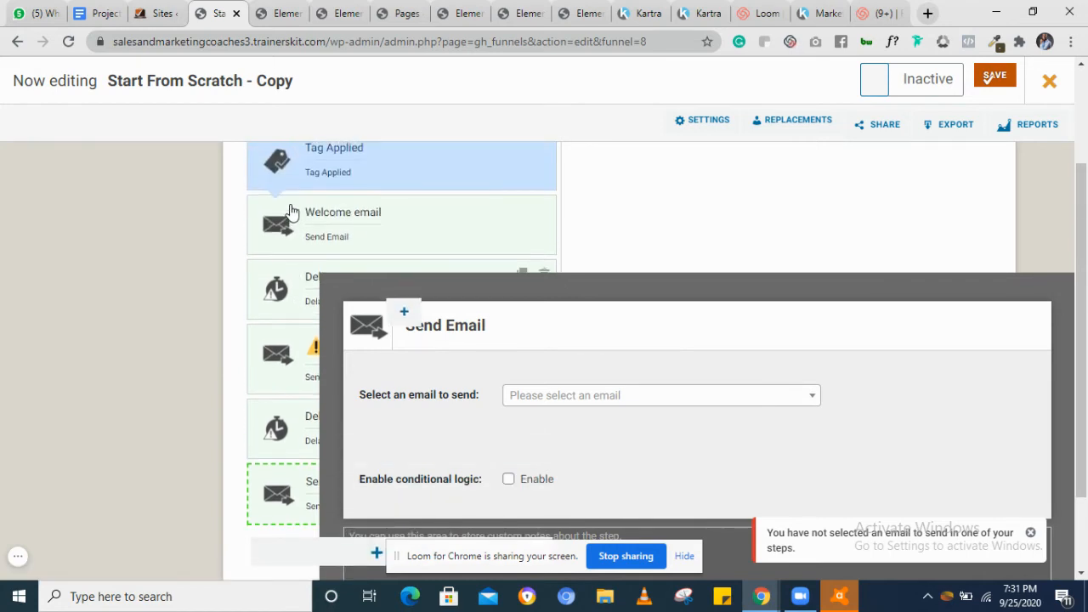
{"action": "scroll", "coordinate": [289, 210], "scroll_direction": "down", "scroll_amount": 2}
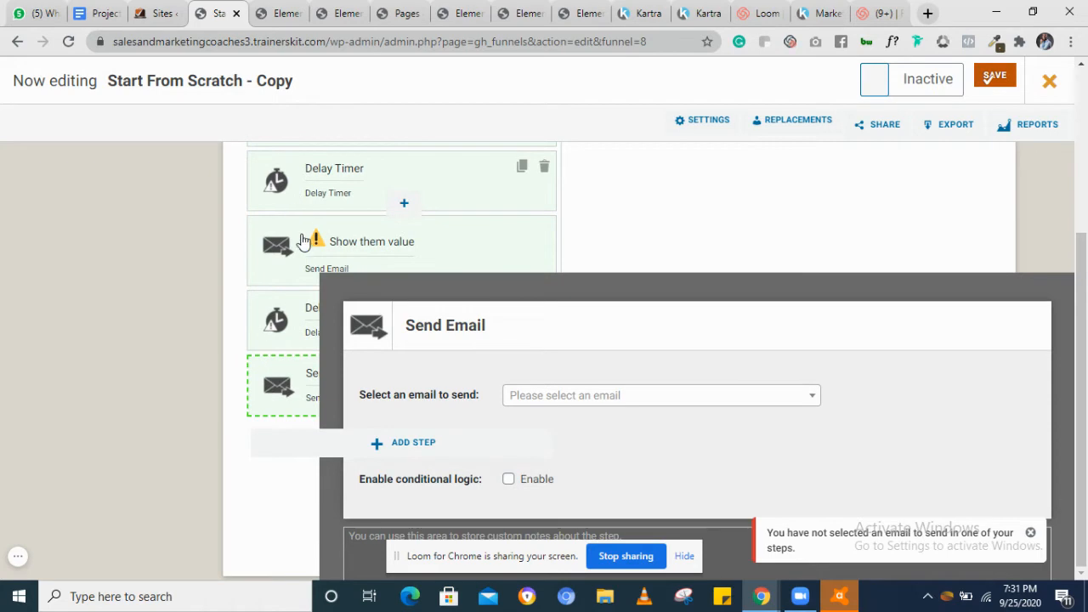
Add a Date Timer step and set it to wait till 2020-09-30 at 09:00 PM
{"action": "left_click", "coordinate": [380, 445]}
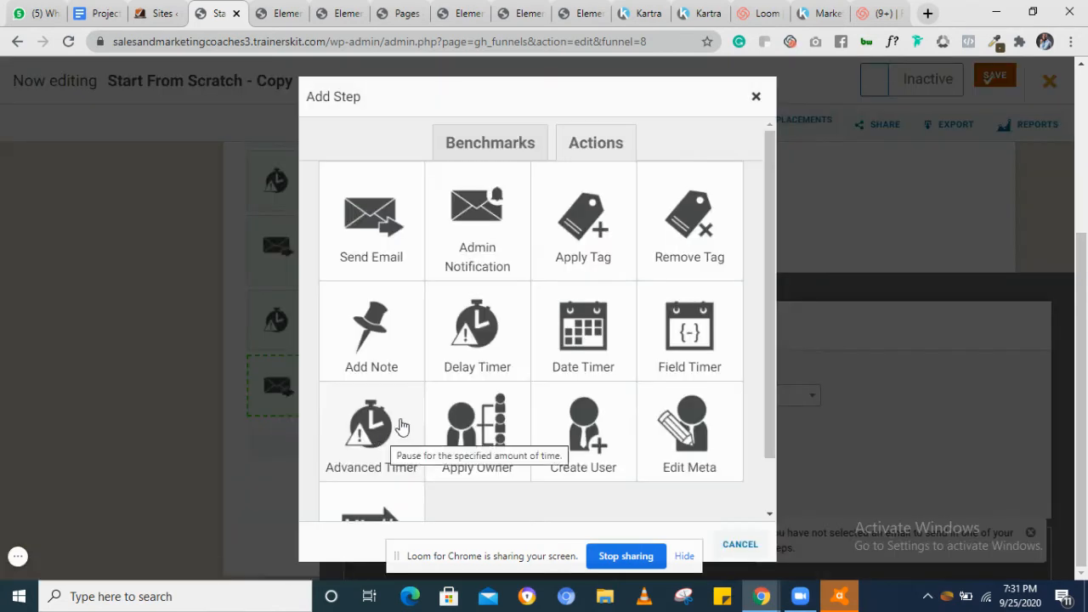
{"action": "left_click", "coordinate": [583, 331]}
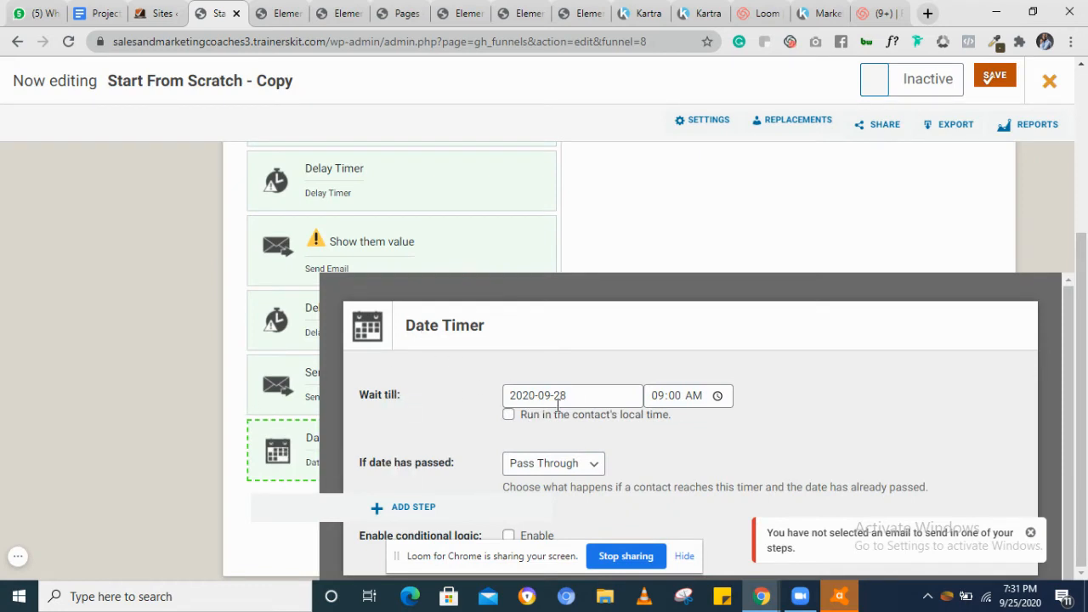
{"action": "left_click", "coordinate": [582, 395]}
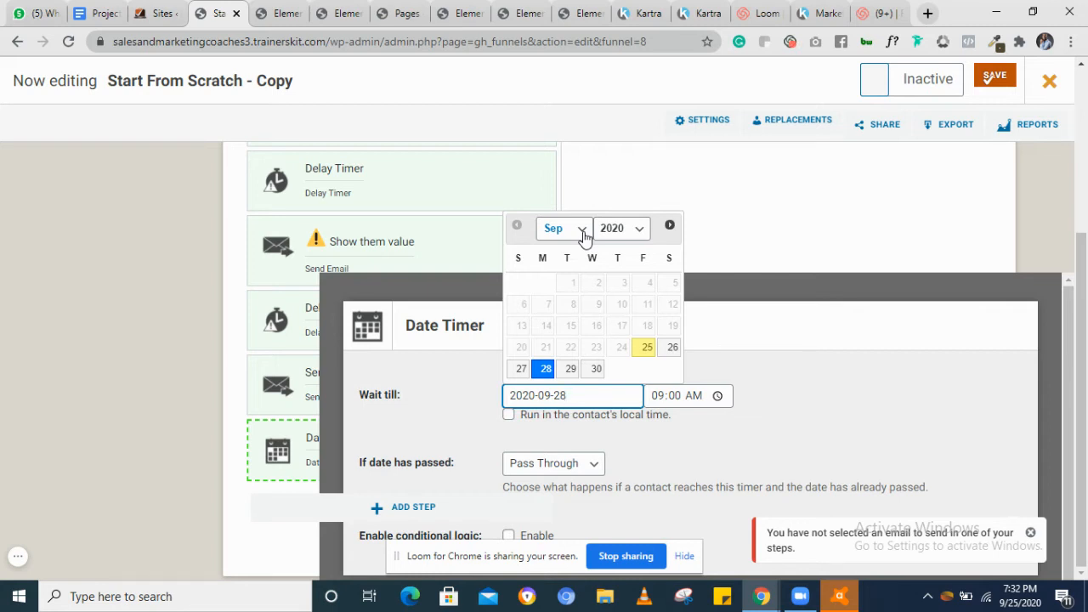
{"action": "left_click", "coordinate": [598, 371]}
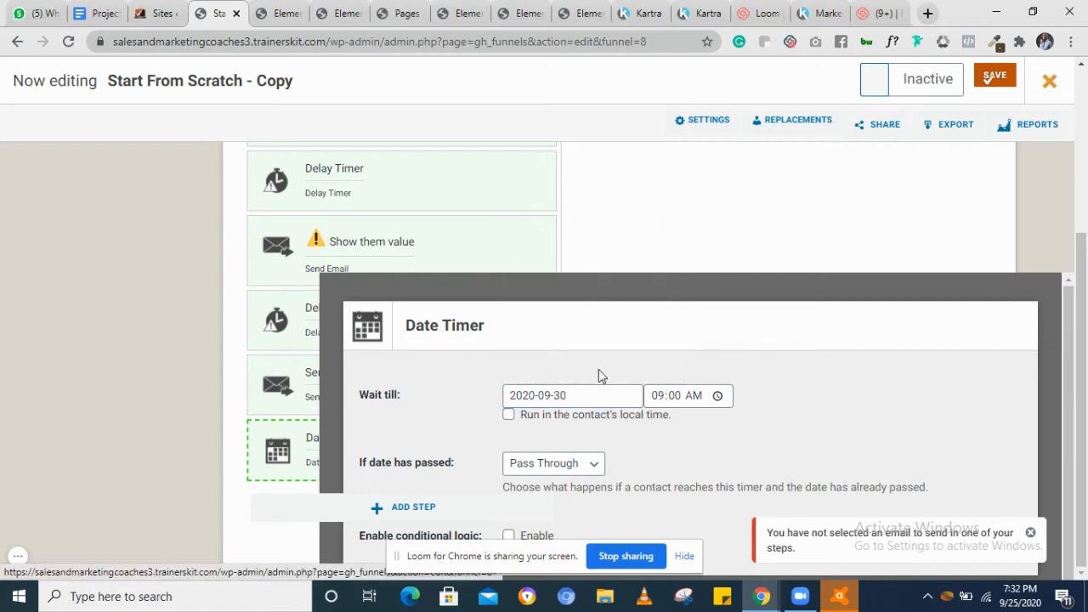
{"action": "left_click", "coordinate": [672, 399]}
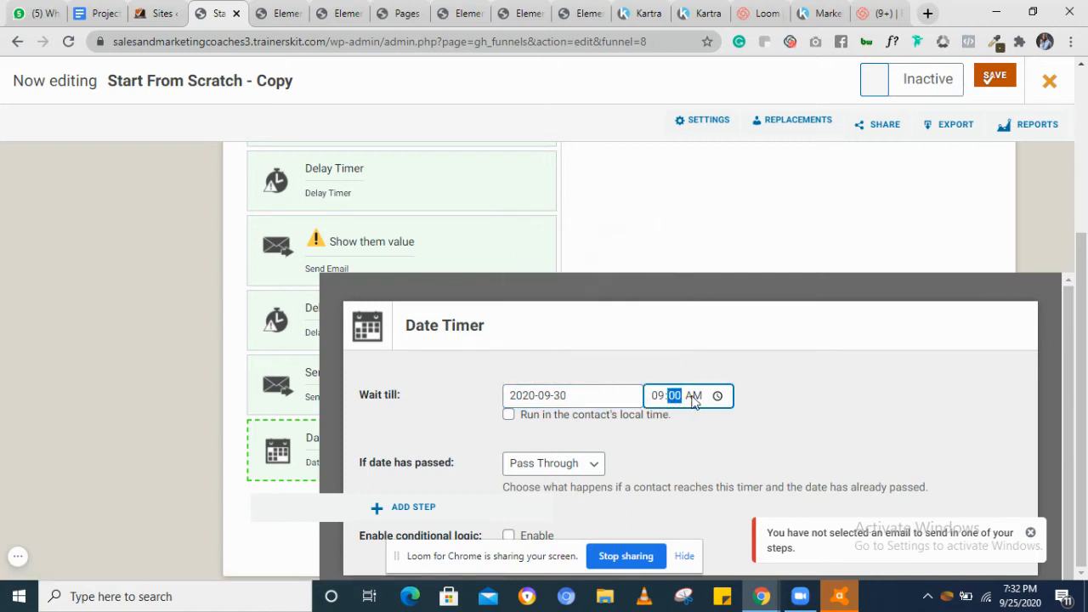
{"action": "left_click", "coordinate": [694, 396]}
Set the Date Timer's behaviour when the date has passed to Skip to Step
{"action": "scroll", "coordinate": [762, 414], "scroll_direction": "down", "scroll_amount": 1}
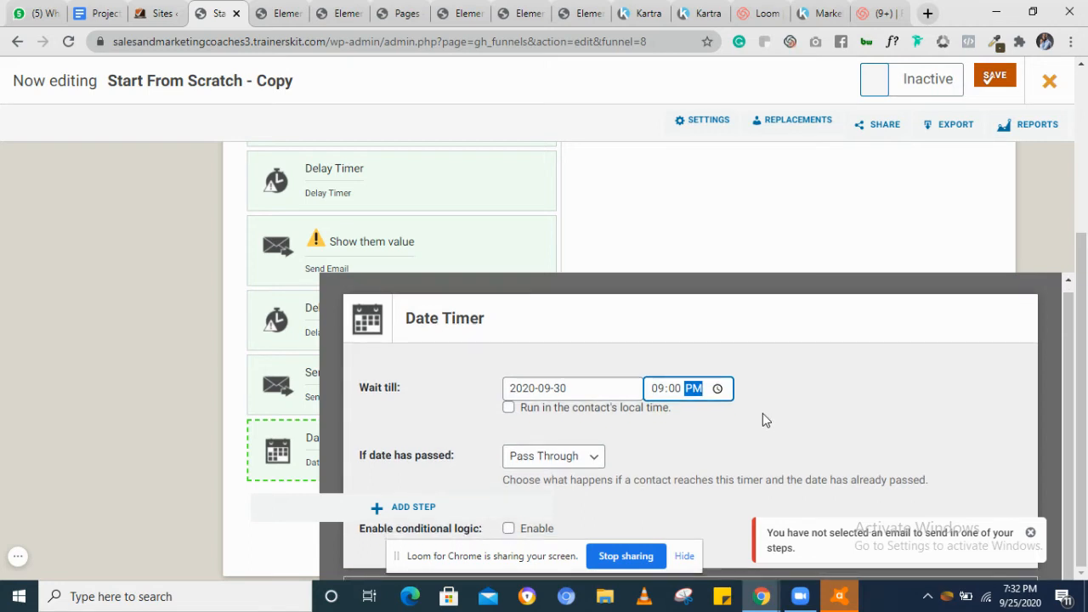
{"action": "left_click", "coordinate": [591, 459]}
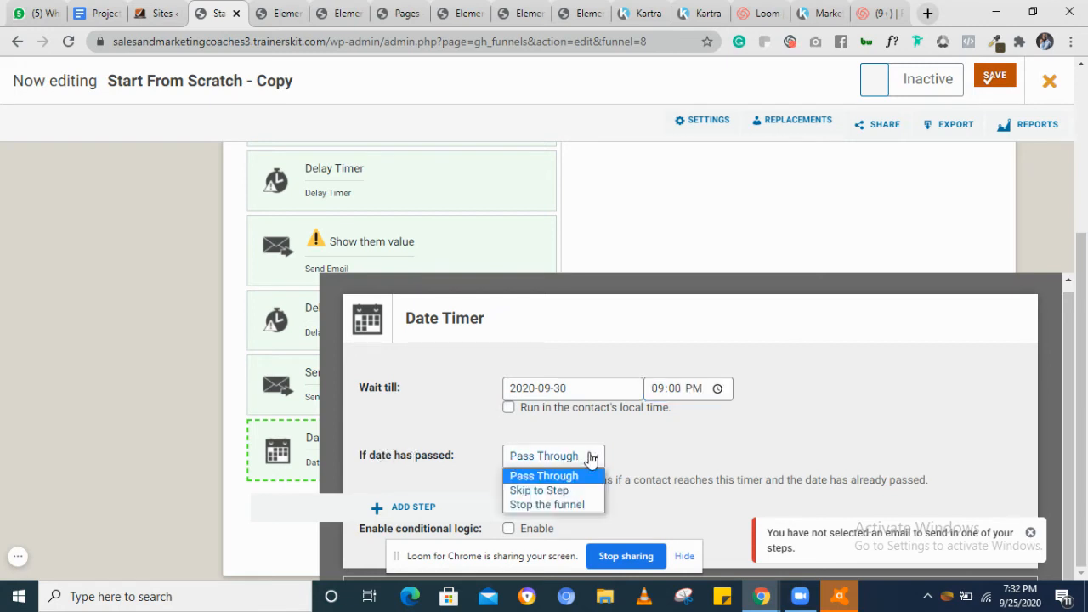
{"action": "left_click", "coordinate": [561, 488]}
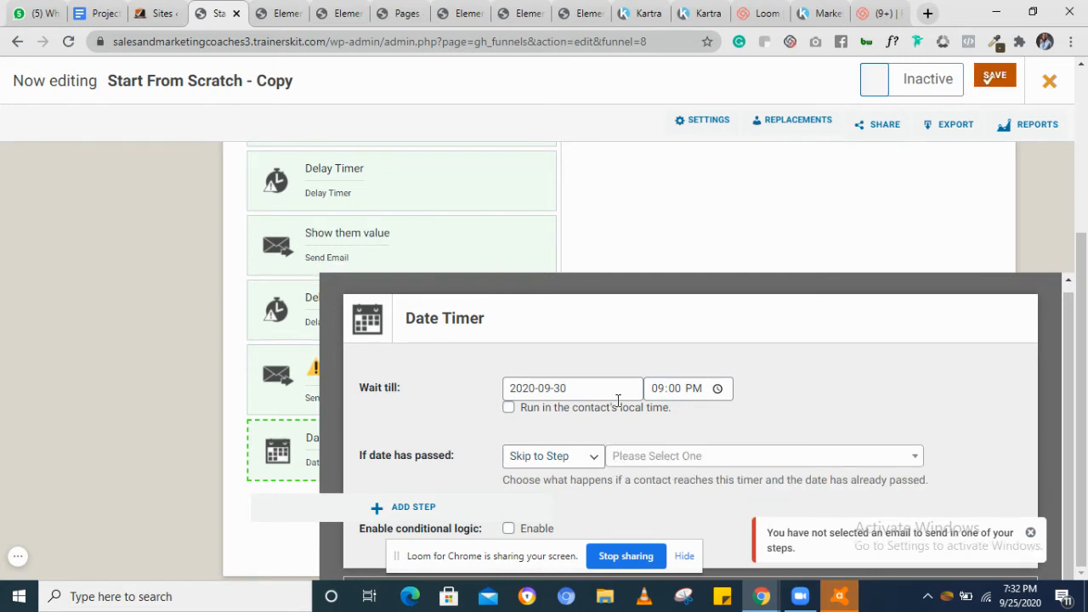
Add a Send Email action step after the Date Timer
{"action": "left_click", "coordinate": [750, 463]}
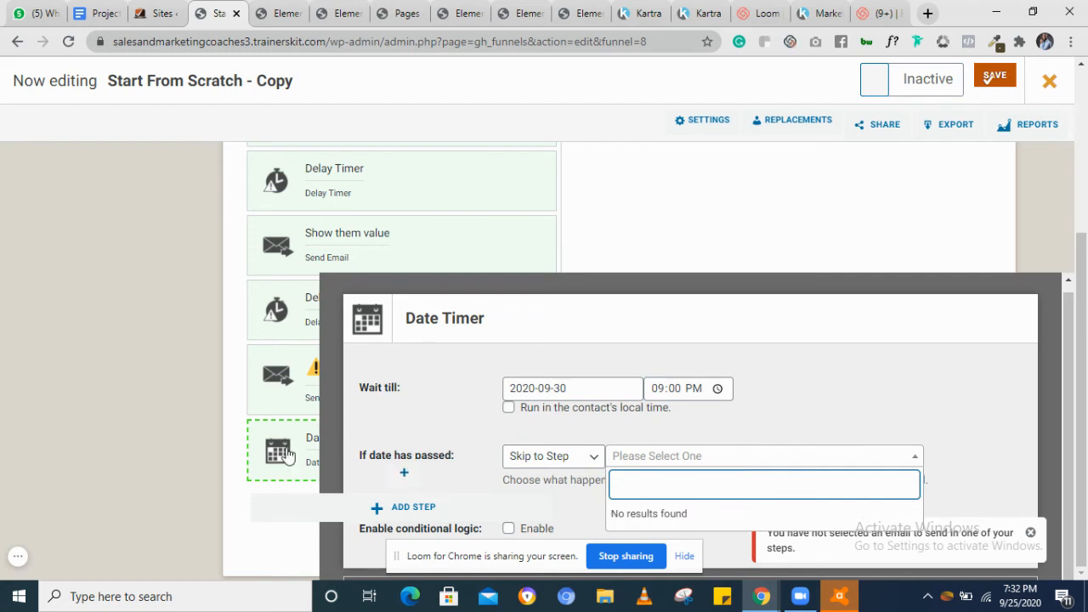
{"action": "left_click", "coordinate": [336, 508]}
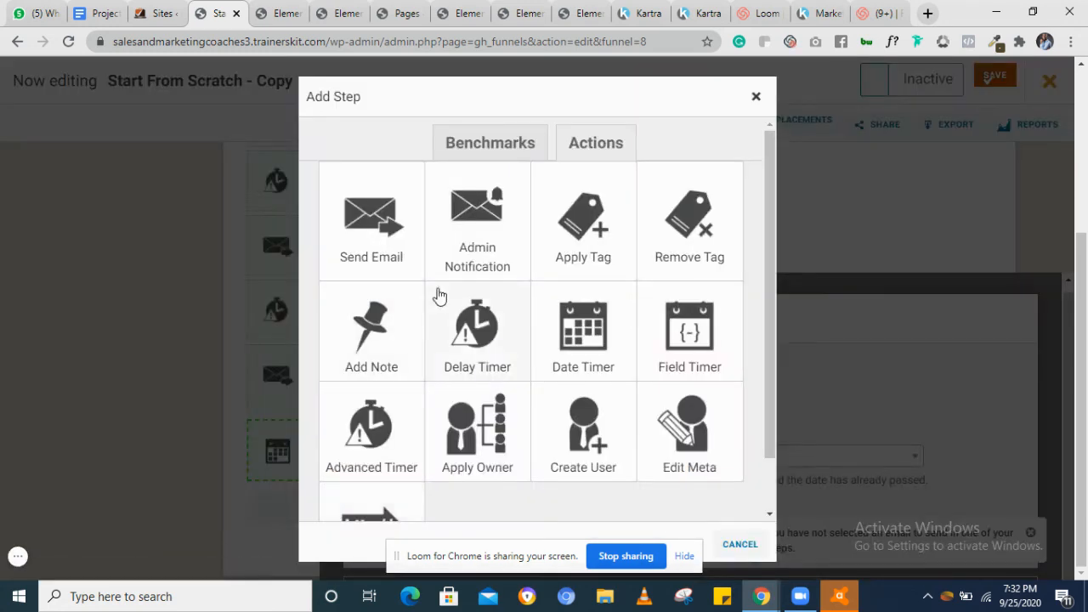
{"action": "left_click", "coordinate": [369, 221]}
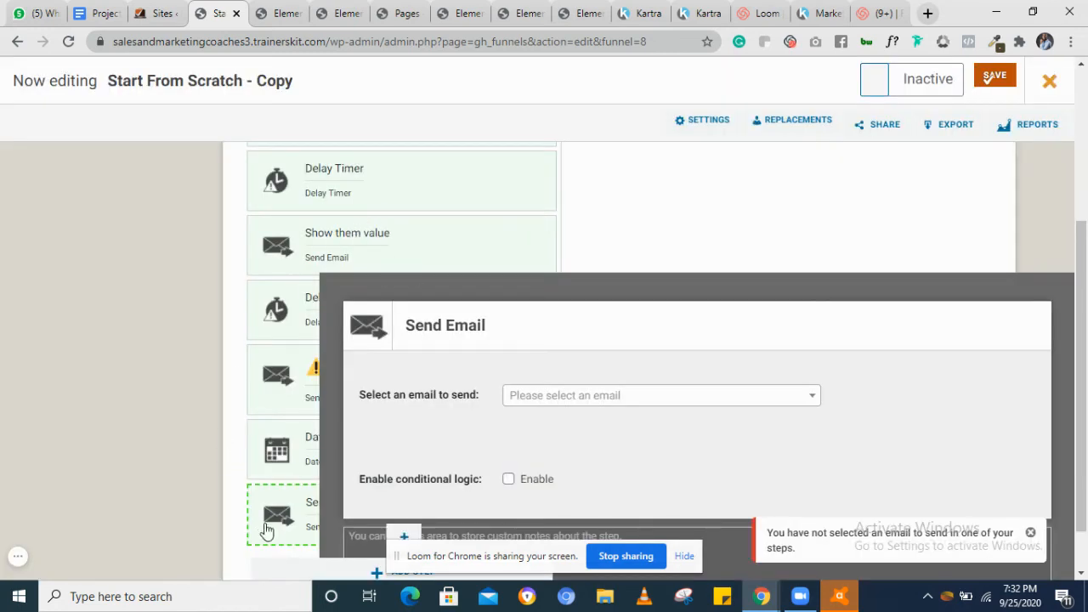
Try to choose which step the Date Timer skips to when its date has passed
{"action": "left_click", "coordinate": [274, 450]}
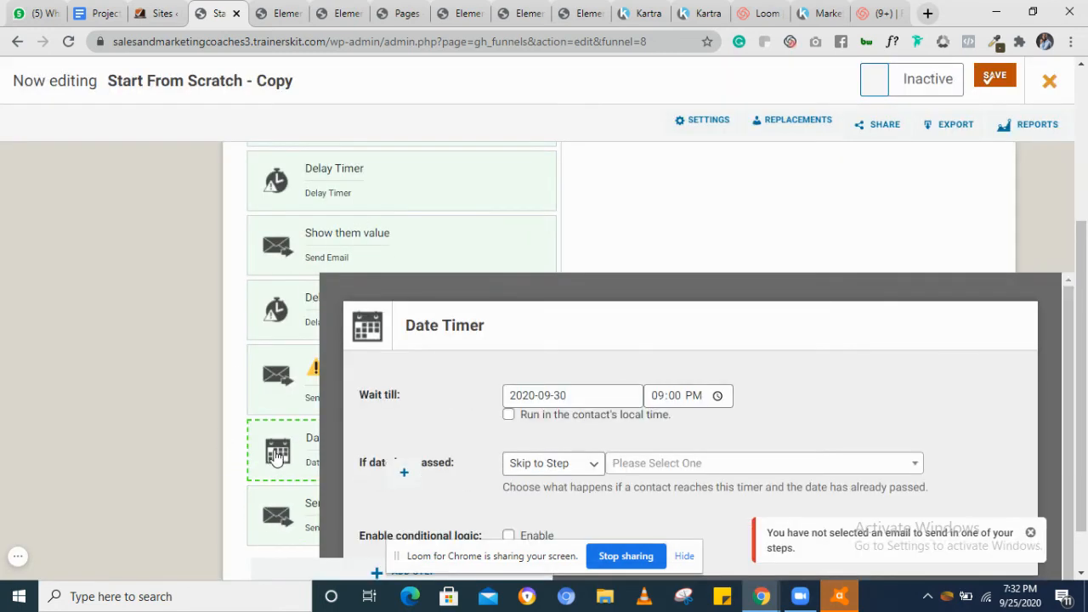
{"action": "left_click", "coordinate": [735, 468]}
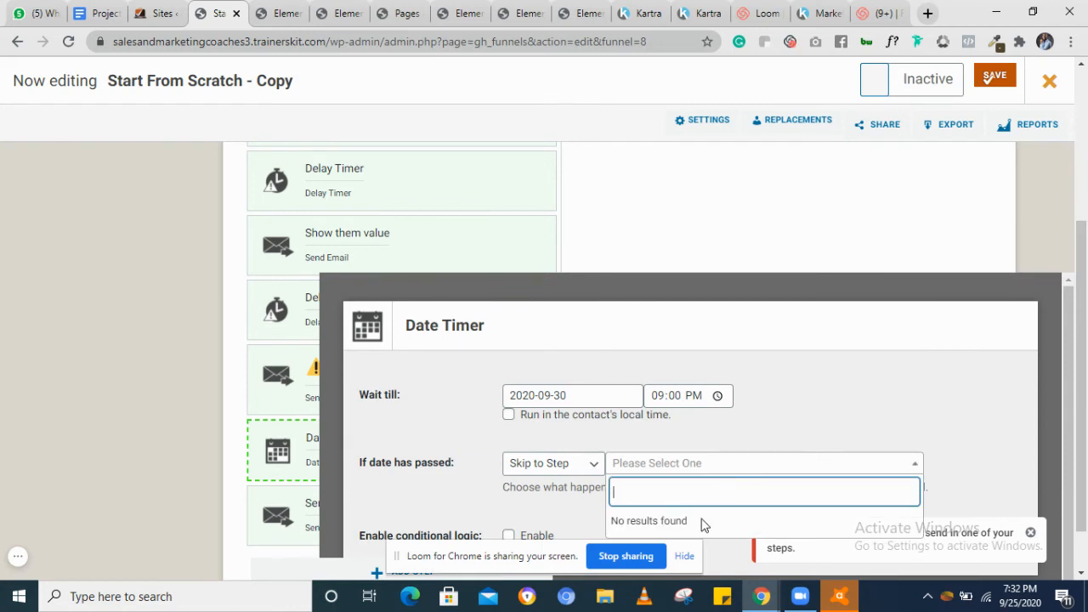
{"action": "scroll", "coordinate": [719, 485], "scroll_direction": "down", "scroll_amount": 1}
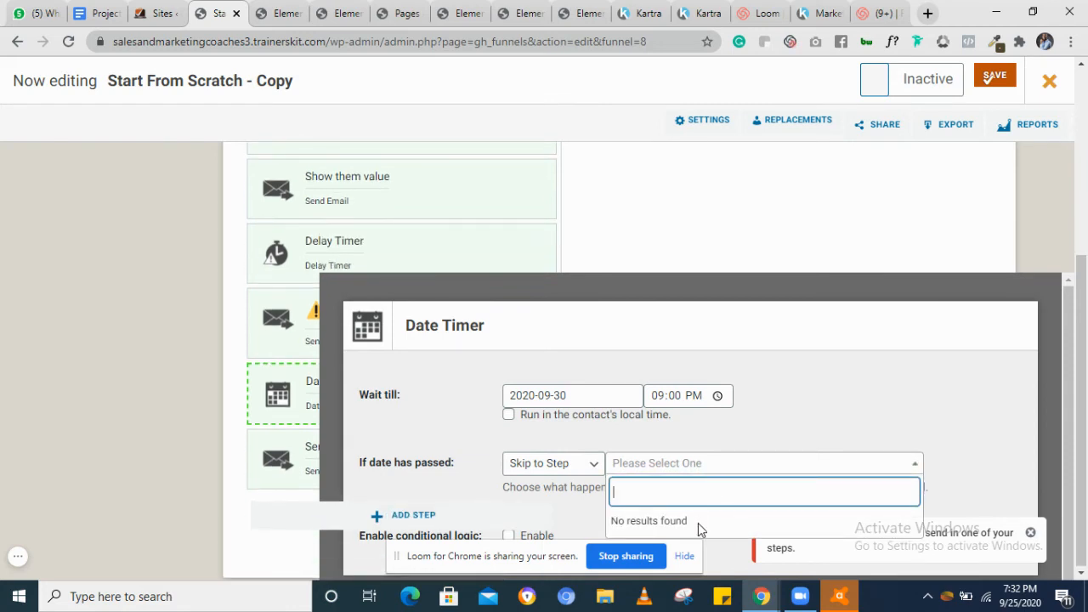
{"action": "left_click", "coordinate": [304, 450]}
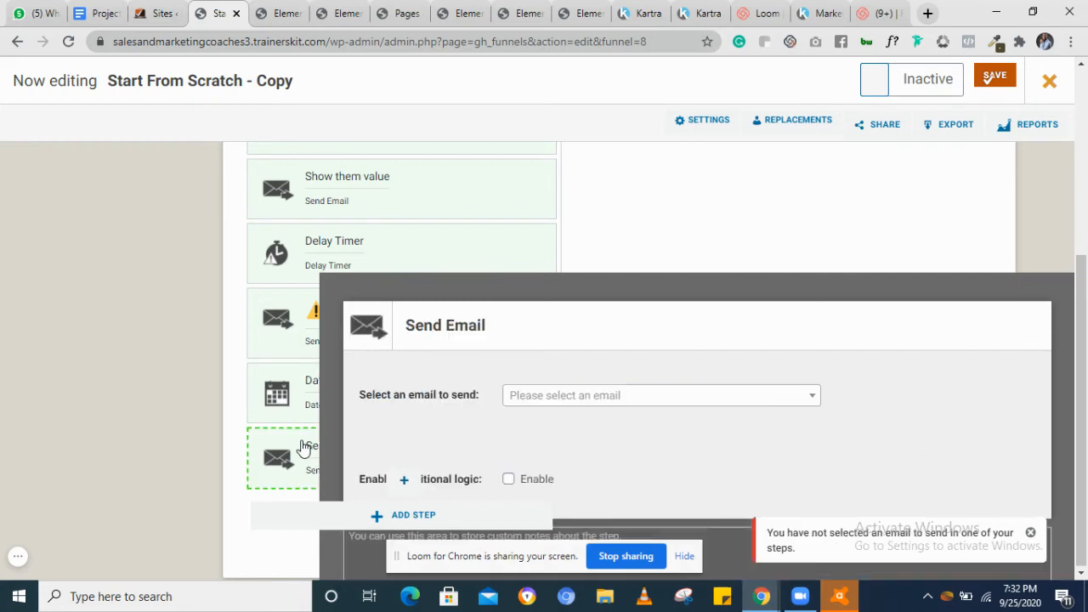
{"action": "left_click", "coordinate": [311, 401]}
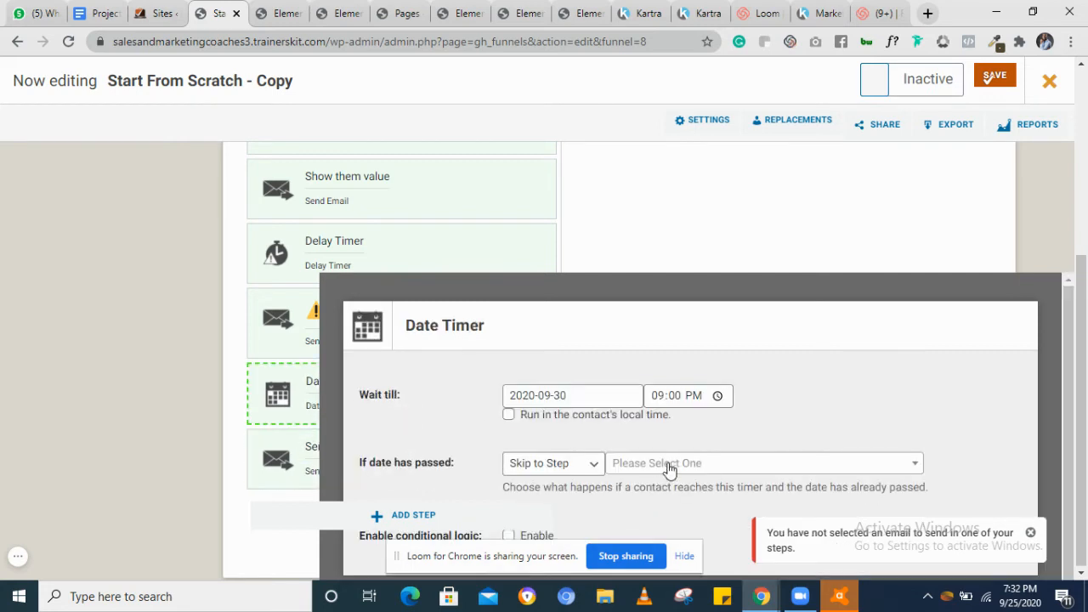
{"action": "left_click", "coordinate": [670, 466]}
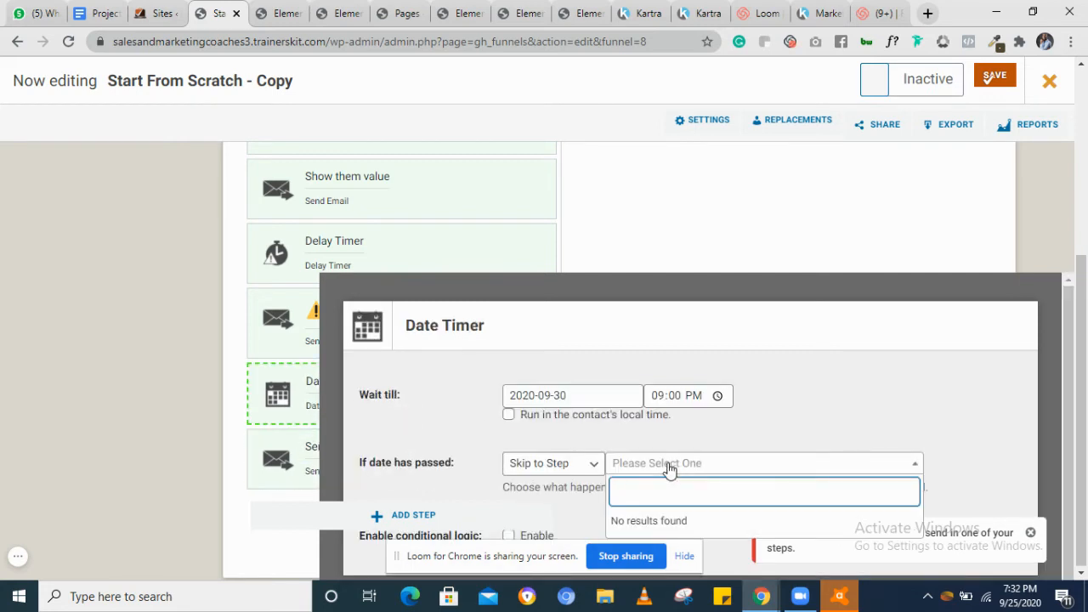
Choose Evergreen Email 5 (draft) as the email for the Send Email step after the Date Timer
{"action": "left_click", "coordinate": [275, 451]}
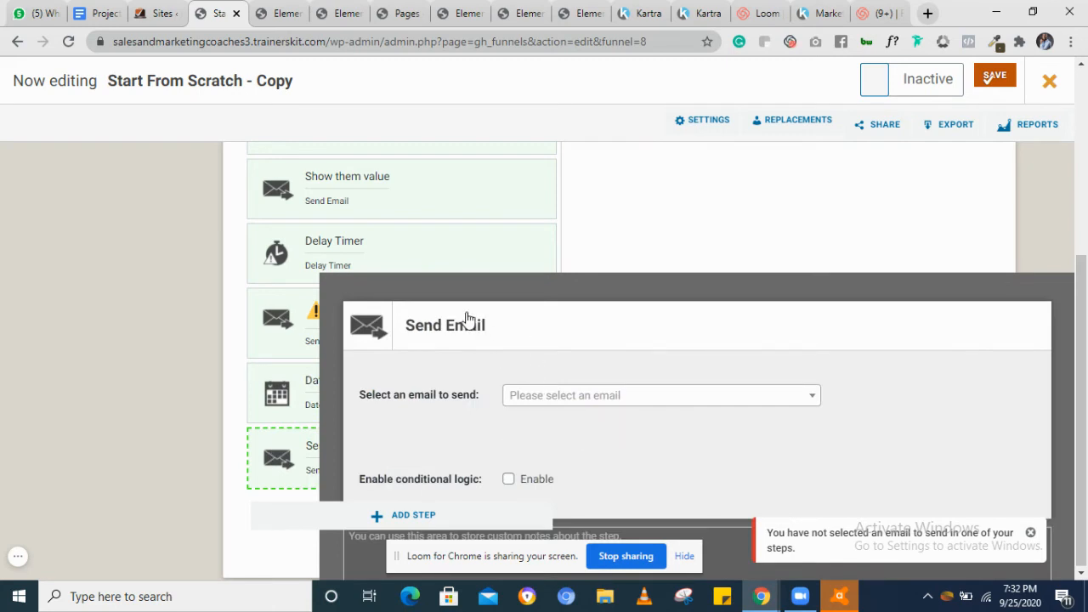
{"action": "left_click", "coordinate": [599, 400]}
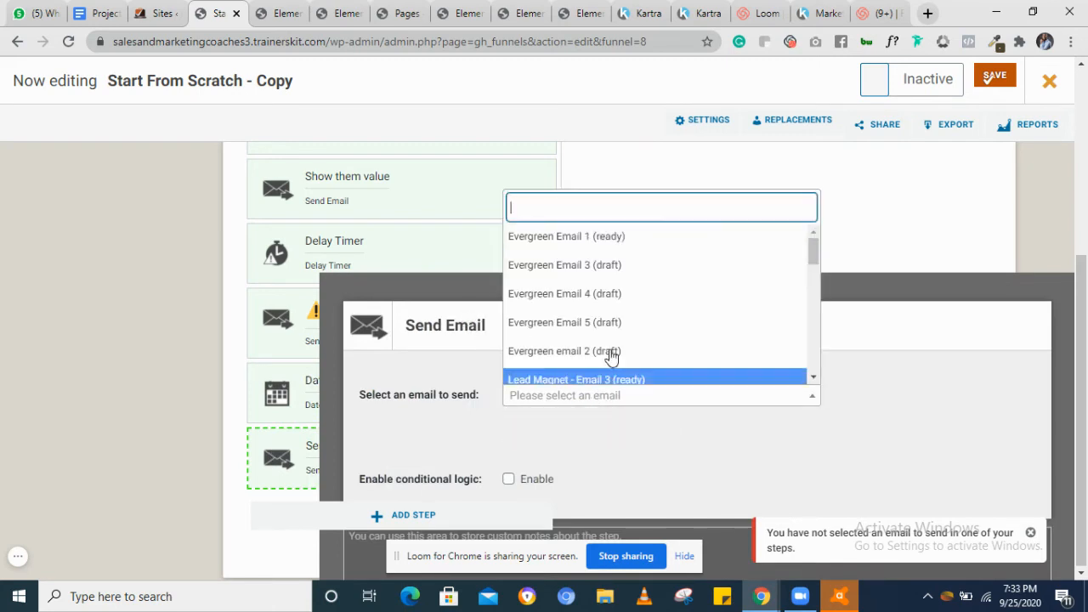
{"action": "left_click", "coordinate": [607, 332]}
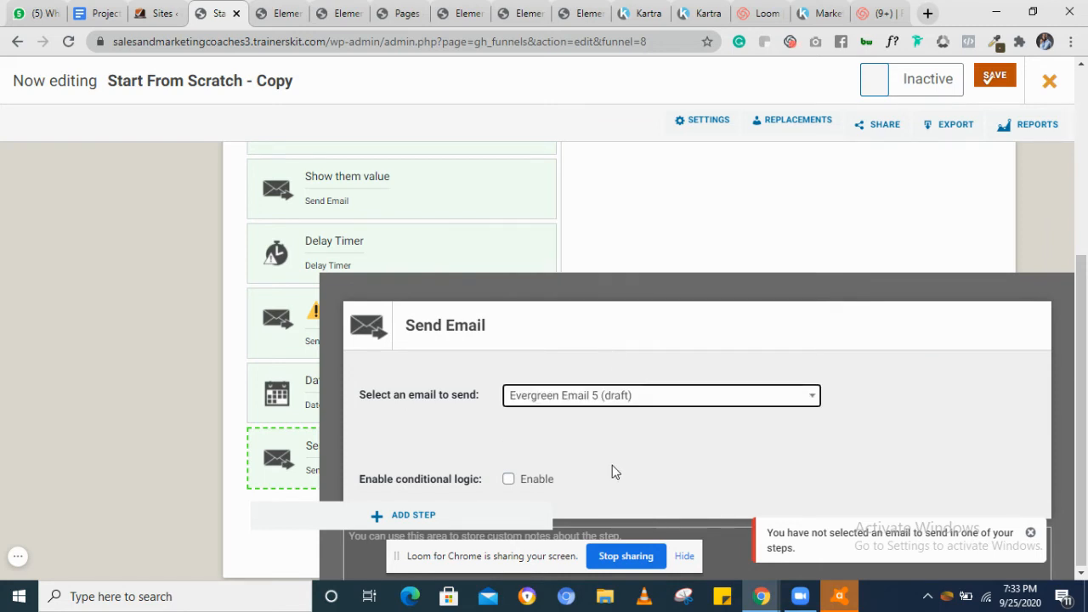
Add a Delay Timer action step directly after the Date Timer
{"action": "left_click", "coordinate": [313, 408]}
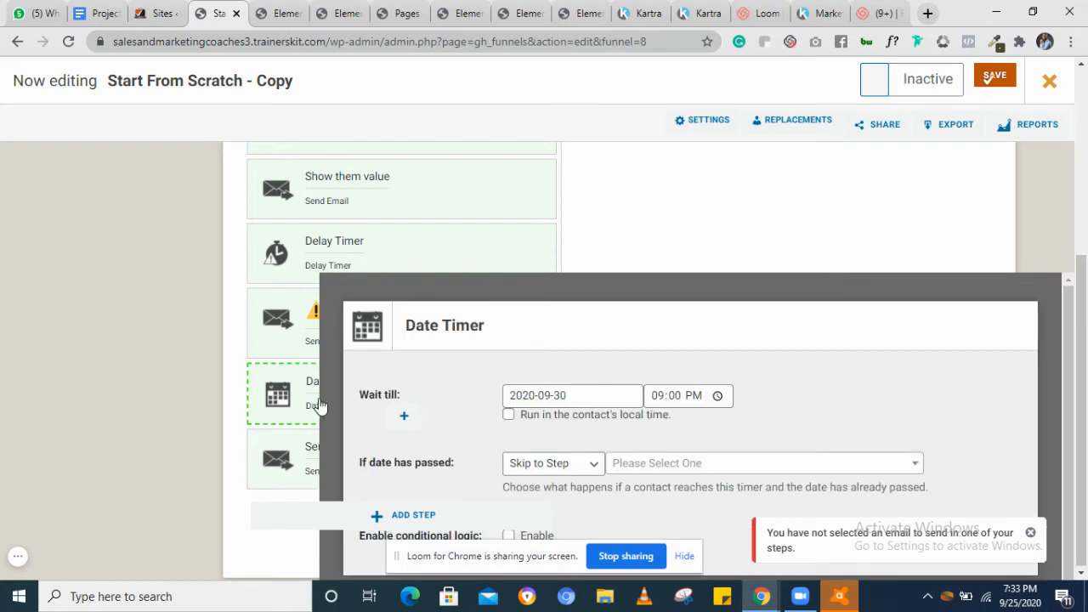
{"action": "left_click", "coordinate": [685, 466]}
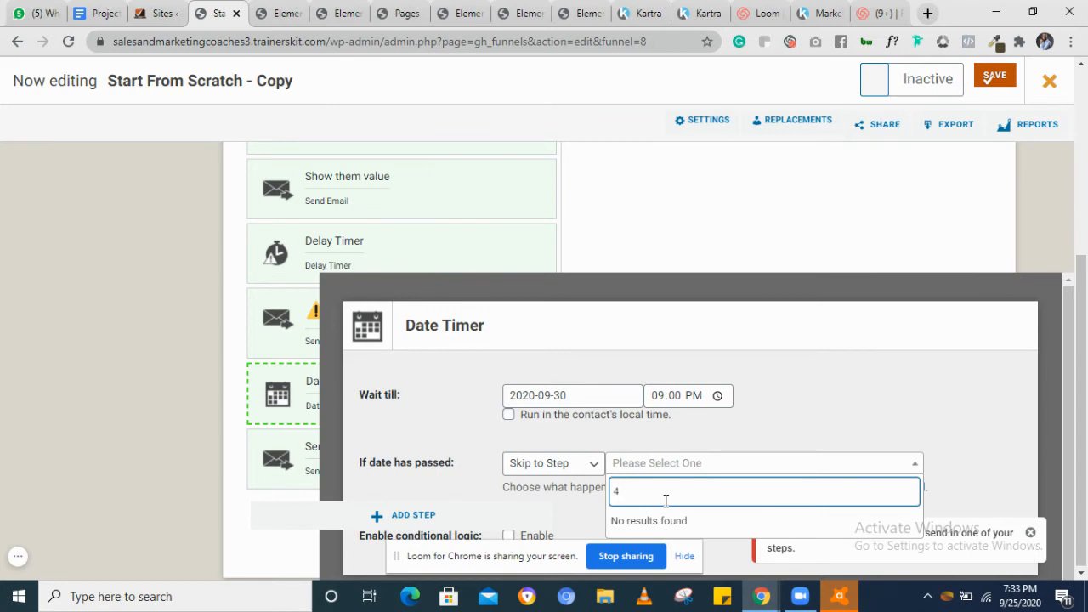
{"action": "left_click", "coordinate": [378, 514]}
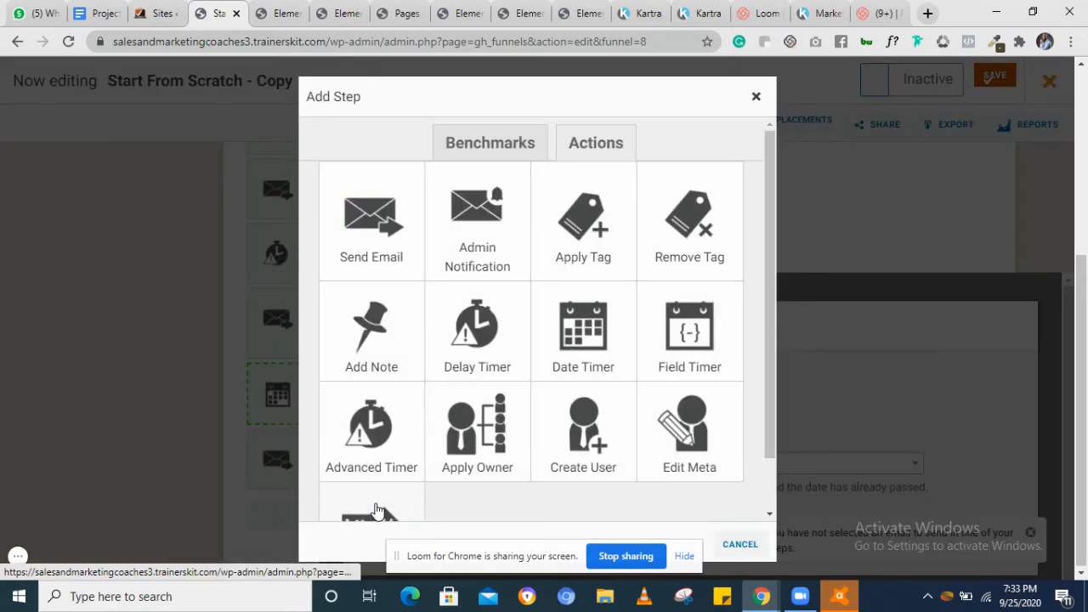
{"action": "left_click", "coordinate": [477, 332]}
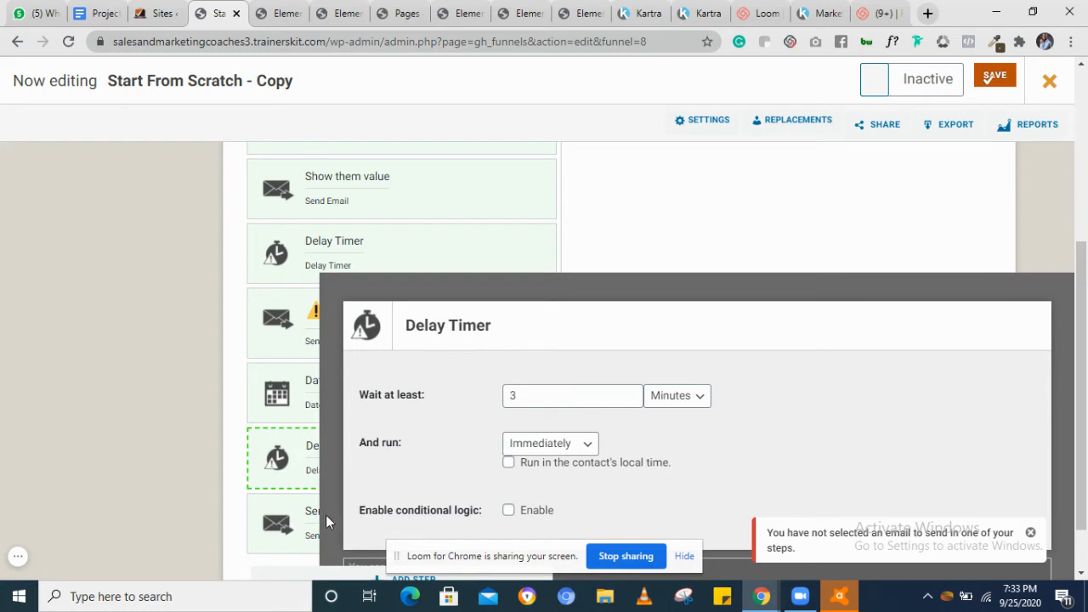
Add another Send Email action step after the new Delay Timer
{"action": "scroll", "coordinate": [325, 544], "scroll_direction": "down", "scroll_amount": 2}
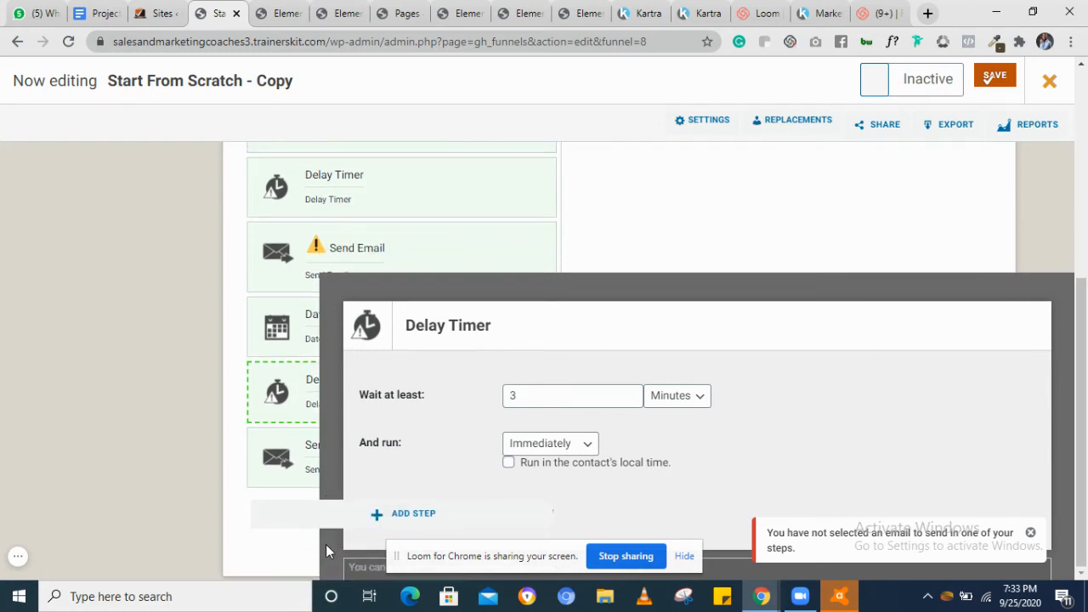
{"action": "left_click", "coordinate": [346, 525]}
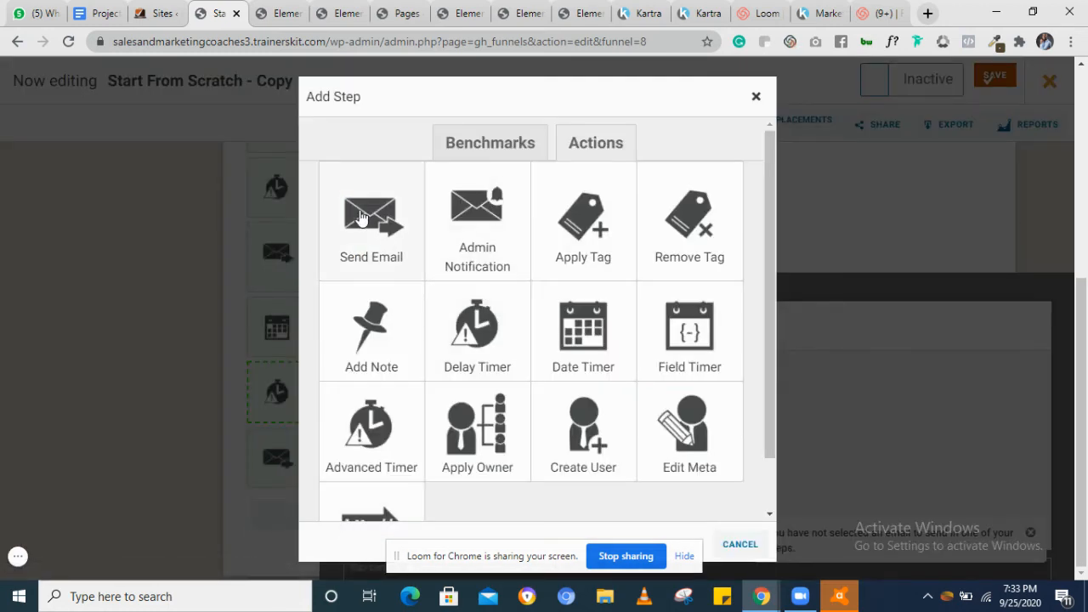
{"action": "left_click", "coordinate": [361, 217]}
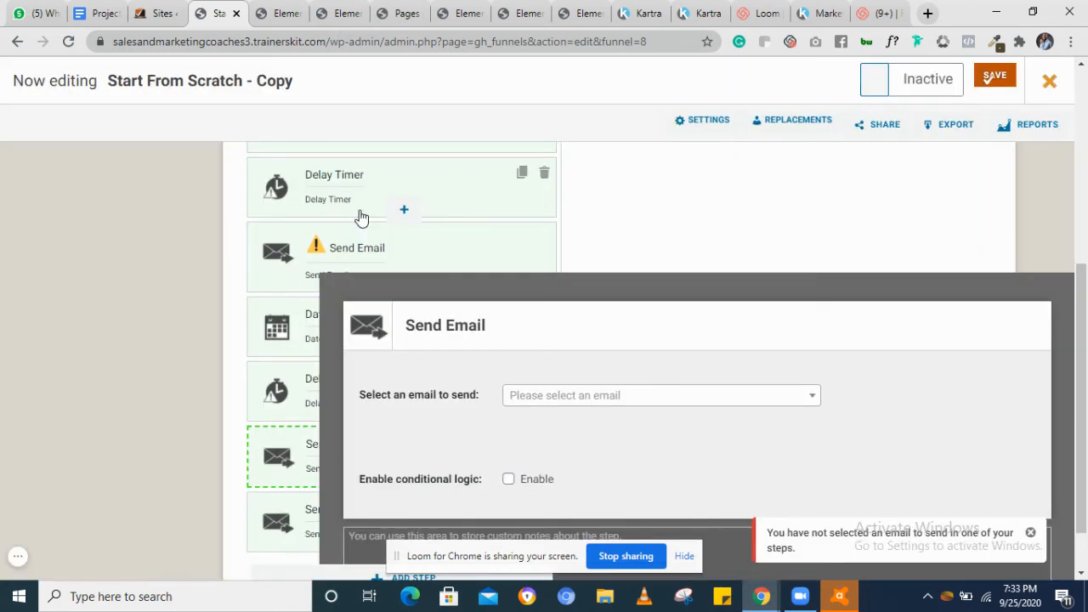
Cycle the Date Timer's passed-date behaviour through Stop the funnel and Pass Through back to Skip to Step
{"action": "left_click", "coordinate": [311, 336]}
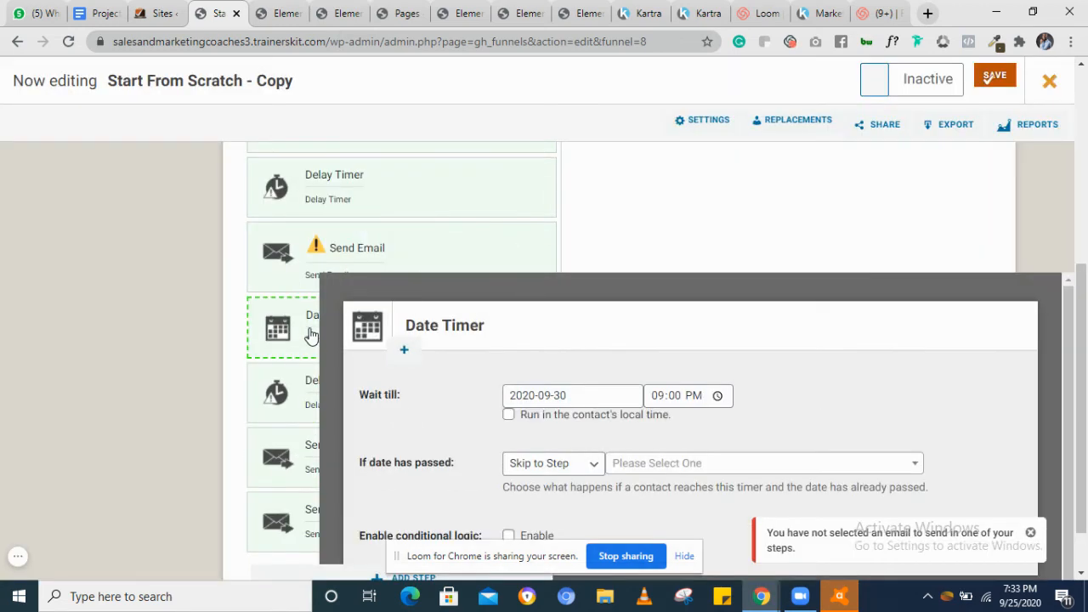
{"action": "left_click", "coordinate": [693, 465]}
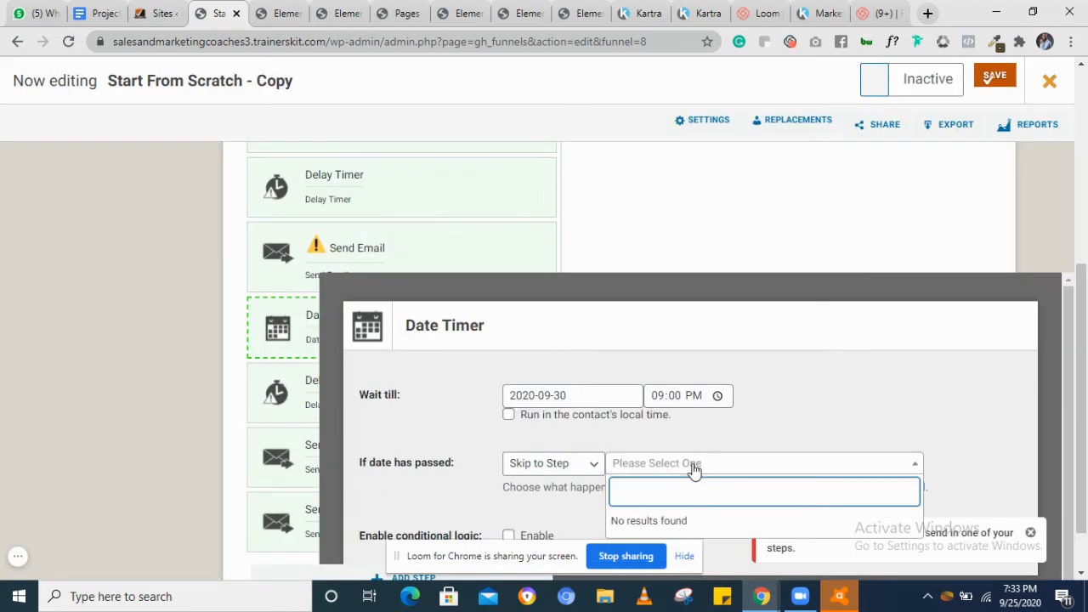
{"action": "left_click", "coordinate": [692, 519]}
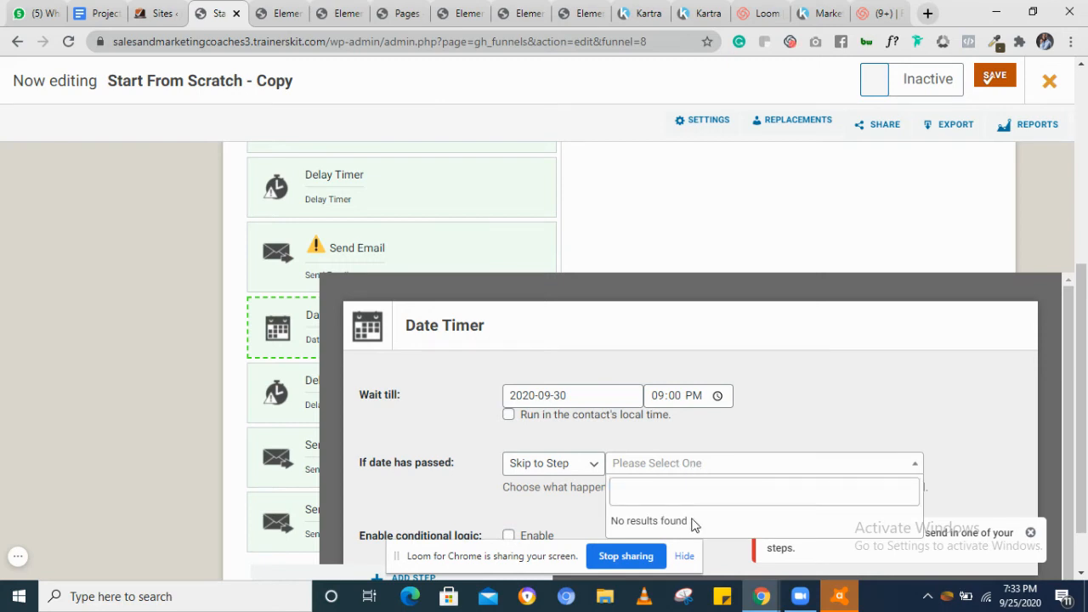
{"action": "left_click", "coordinate": [766, 480]}
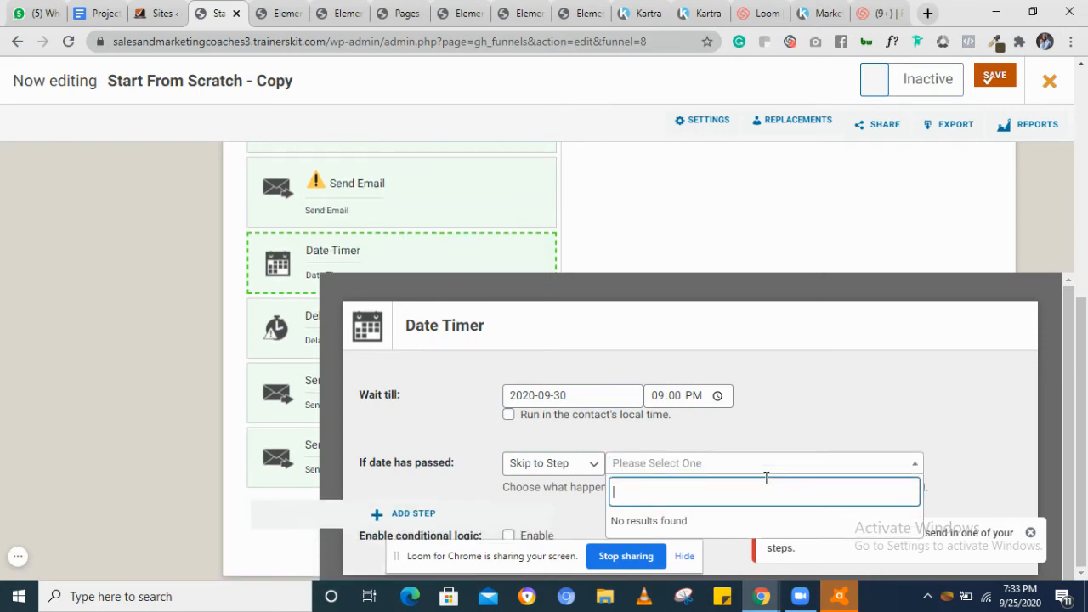
{"action": "left_click", "coordinate": [738, 533]}
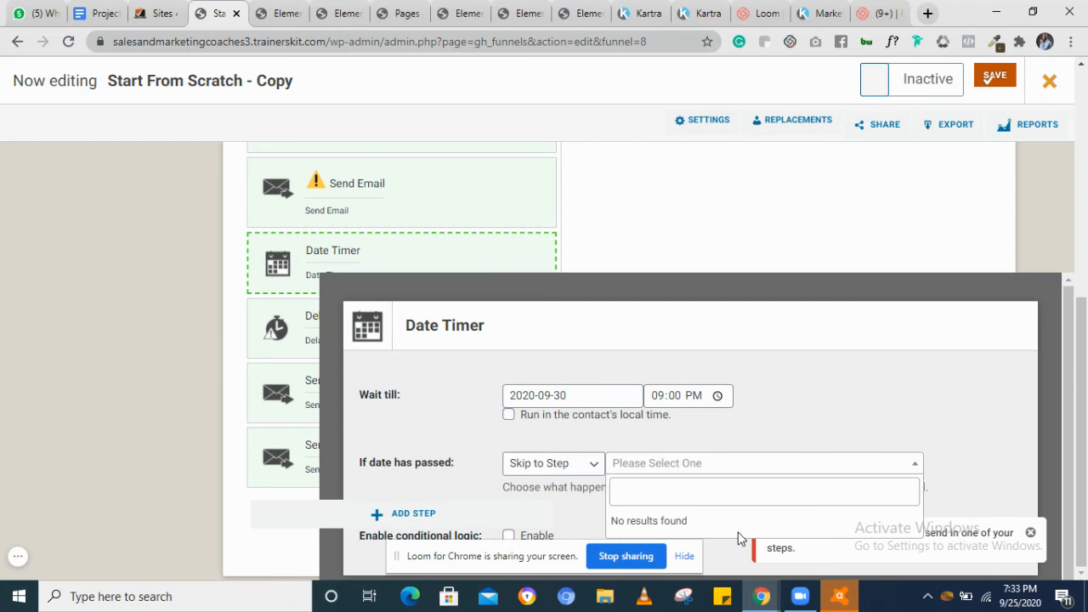
{"action": "left_click", "coordinate": [593, 466]}
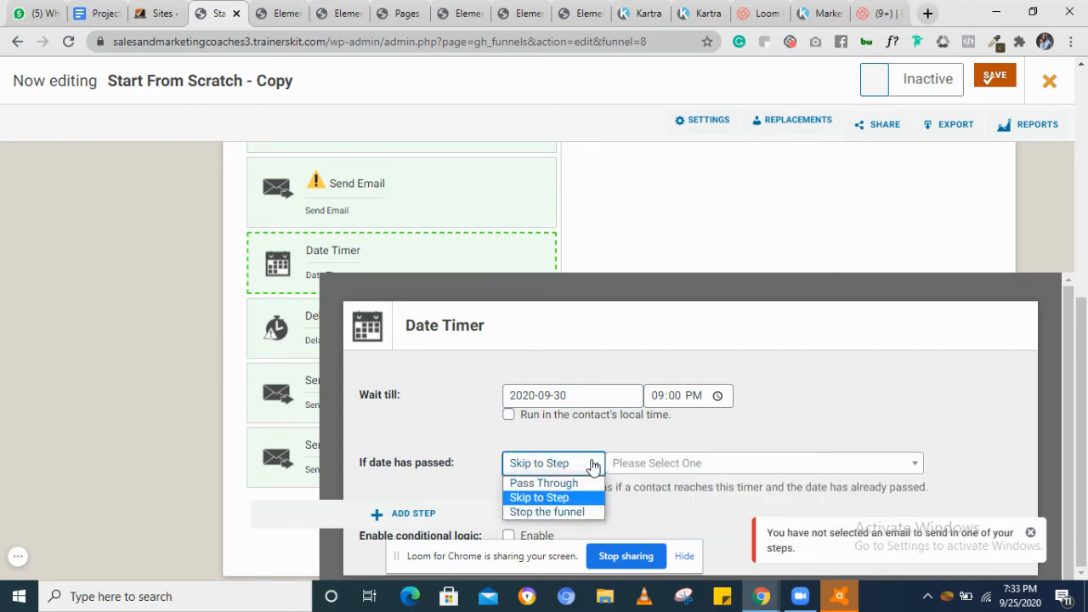
{"action": "left_click", "coordinate": [561, 511]}
{"action": "left_click", "coordinate": [571, 466]}
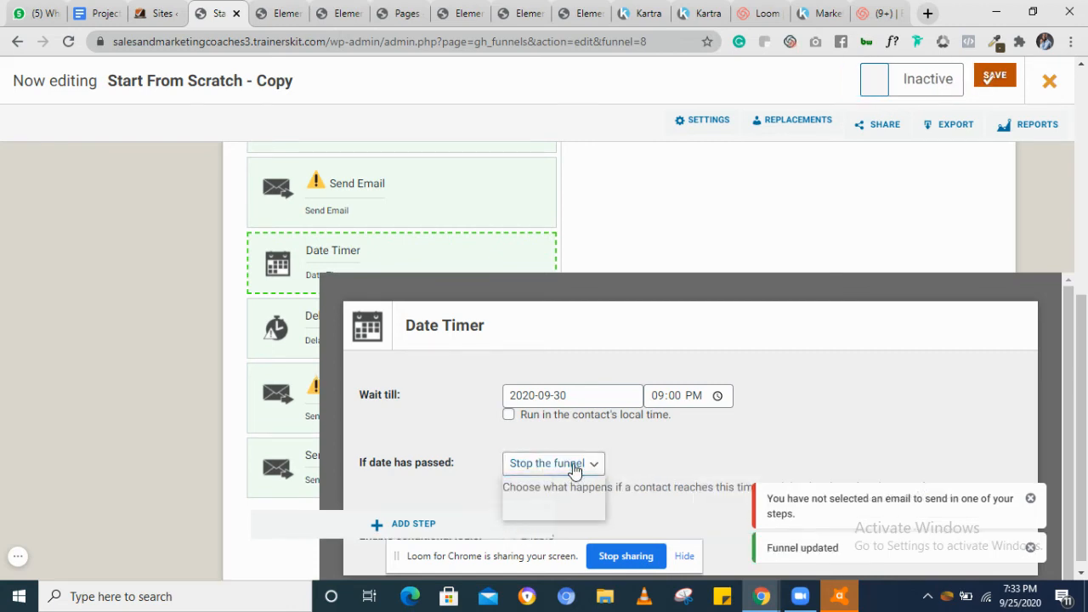
{"action": "left_click", "coordinate": [544, 483]}
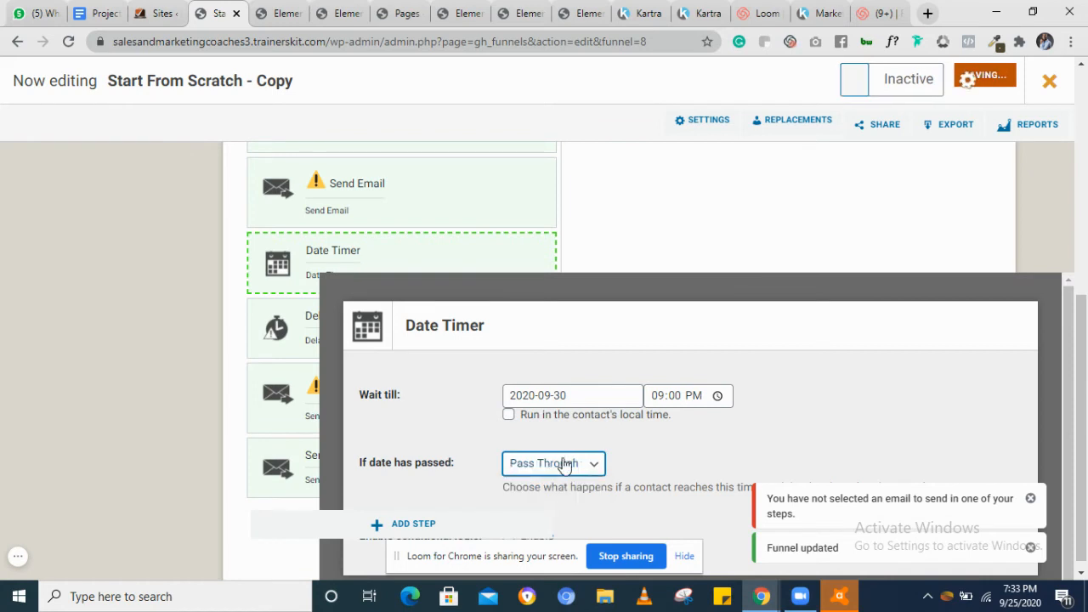
{"action": "left_click", "coordinate": [563, 464]}
{"action": "left_click", "coordinate": [551, 497]}
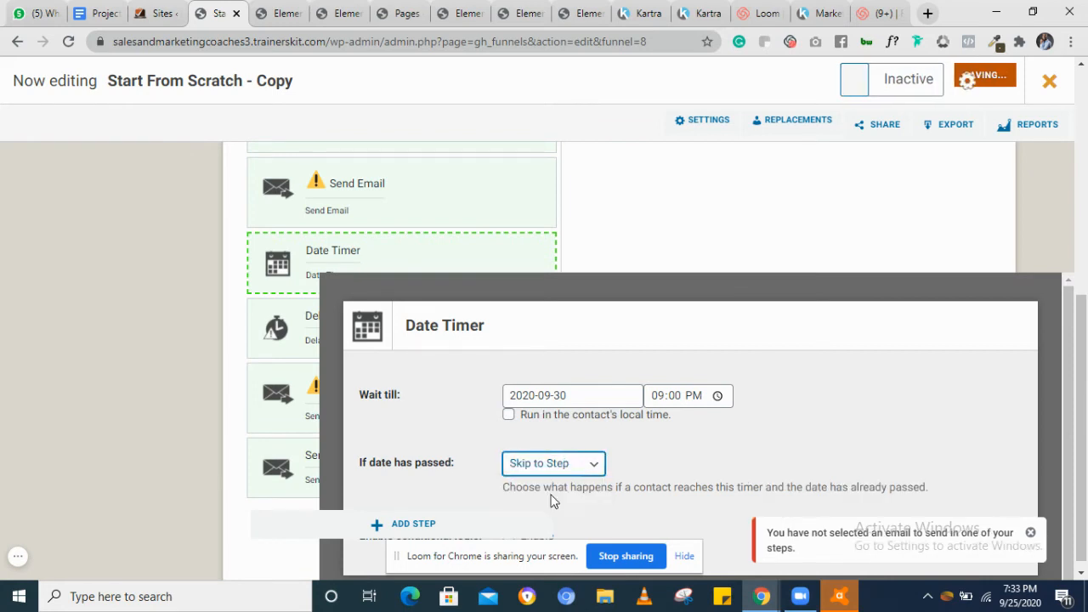
Set the Date Timer to skip to step 10. Send Email when the date has passed
{"action": "left_click", "coordinate": [670, 464]}
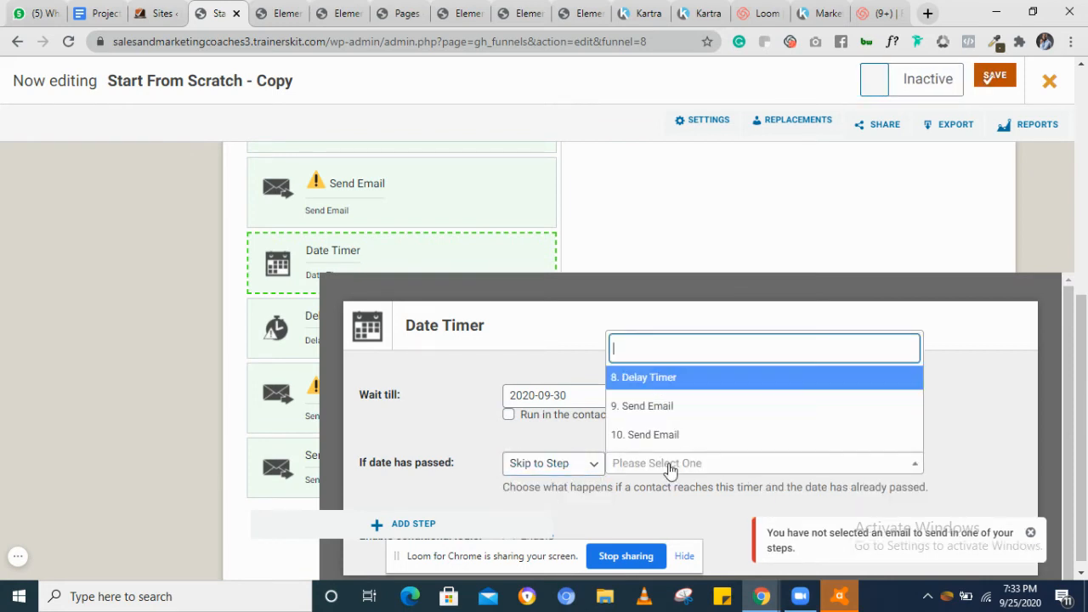
{"action": "left_click", "coordinate": [650, 411]}
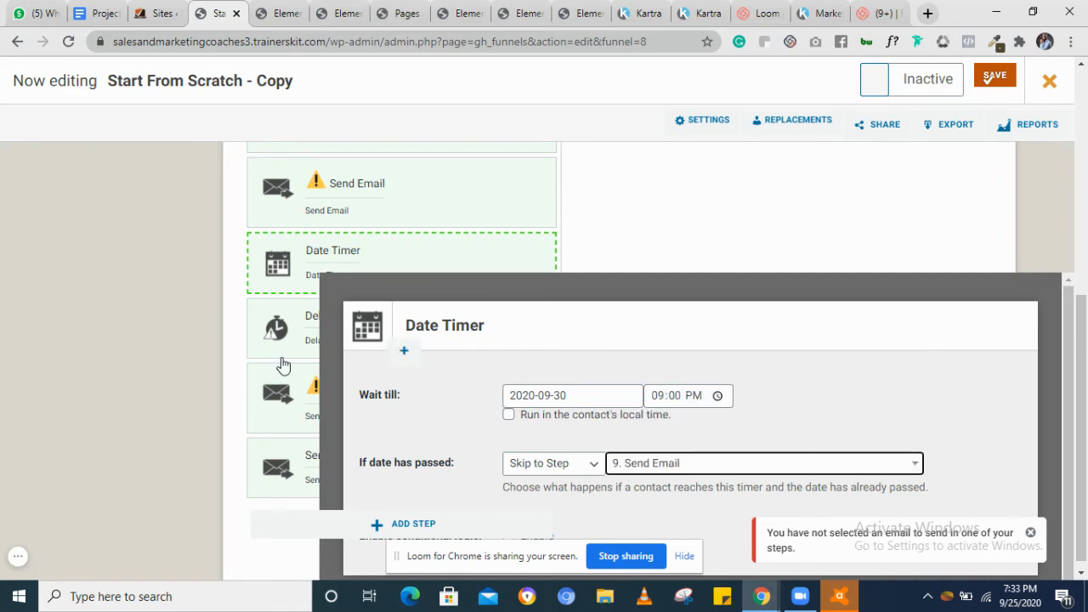
{"action": "left_click_drag", "start_coordinate": [283, 340], "coordinate": [276, 458]}
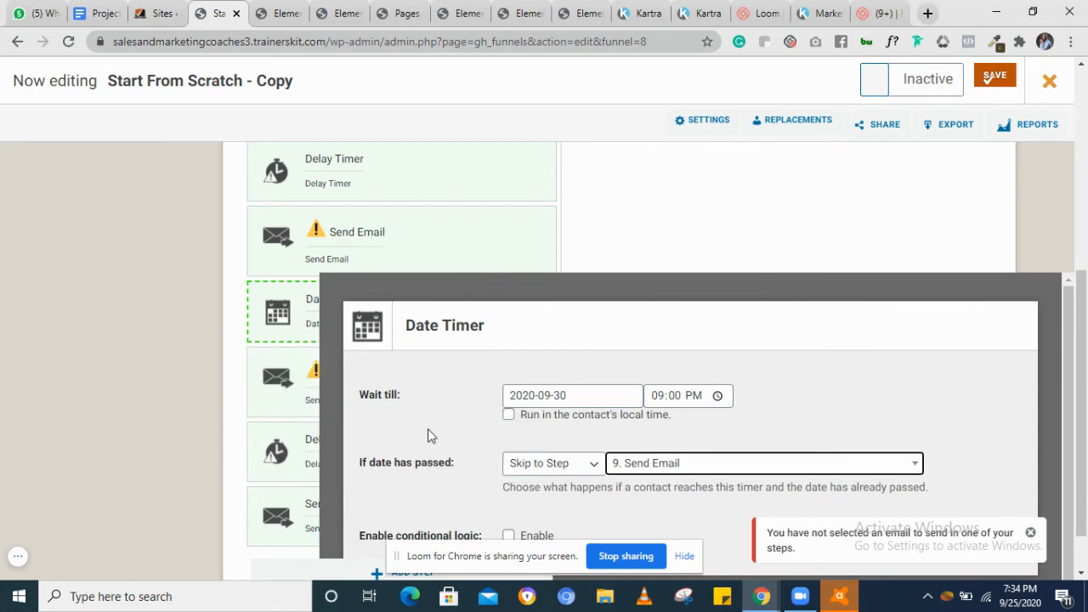
{"action": "left_click", "coordinate": [680, 470]}
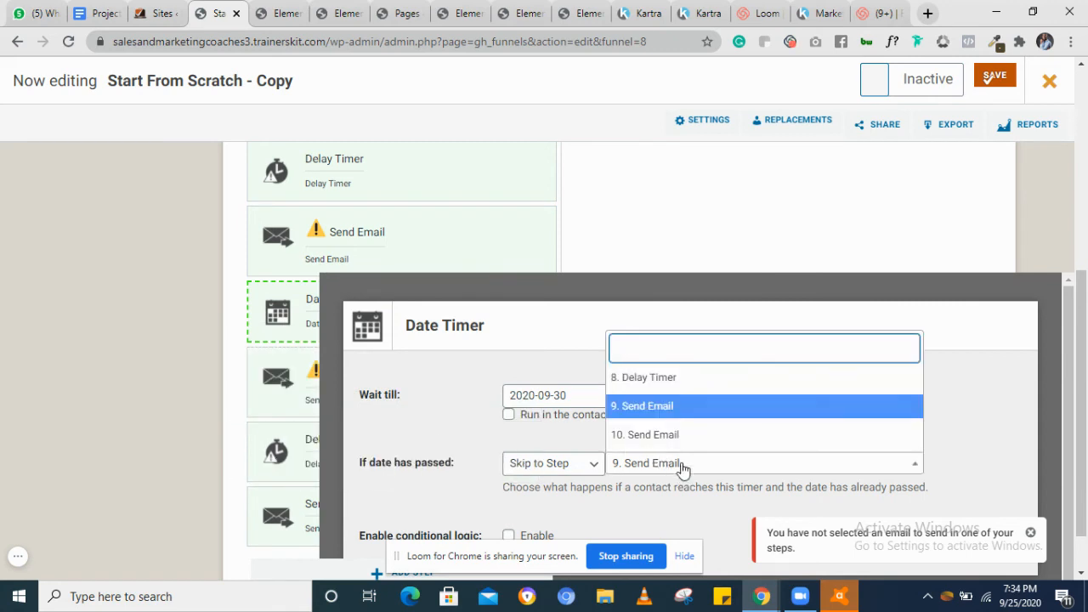
{"action": "left_click", "coordinate": [643, 440]}
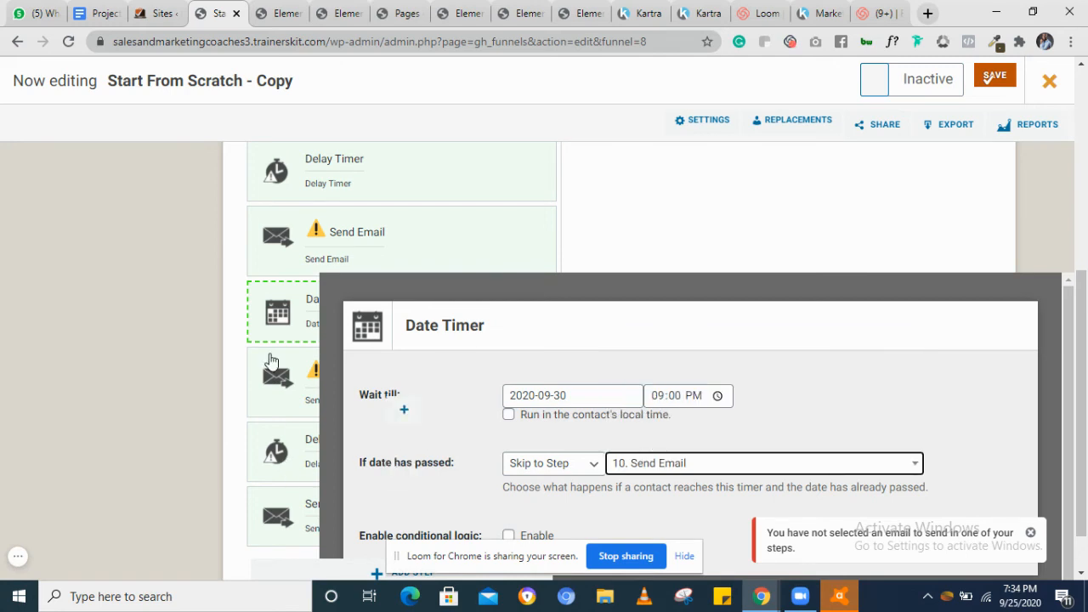
Rename the funnel to Test Funnel, switch it to Active and save it
{"action": "scroll", "coordinate": [270, 361], "scroll_direction": "down", "scroll_amount": 1}
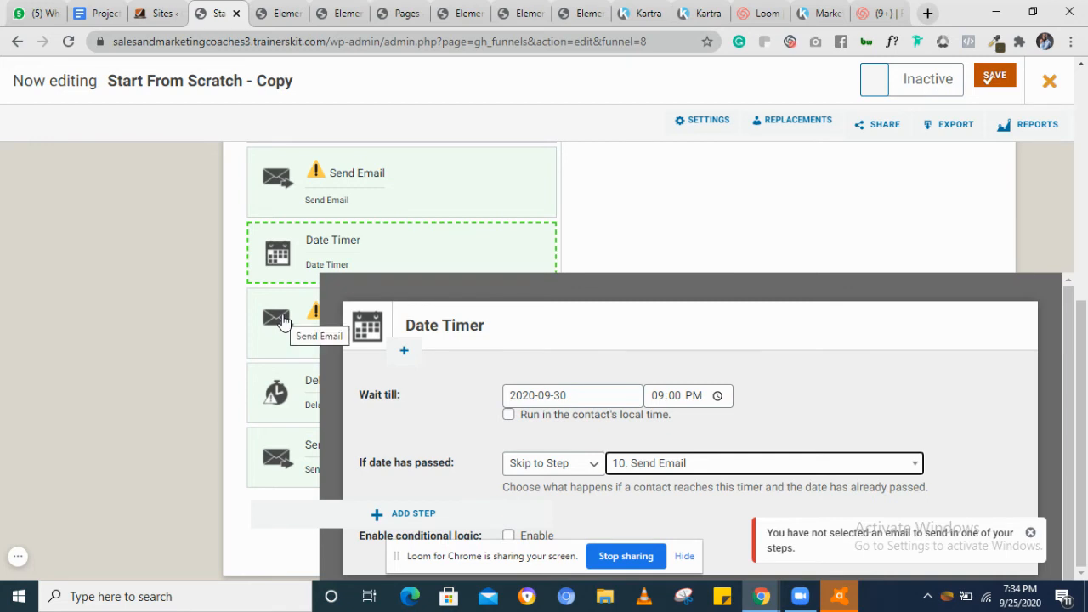
{"action": "scroll", "coordinate": [284, 322], "scroll_direction": "up", "scroll_amount": 3}
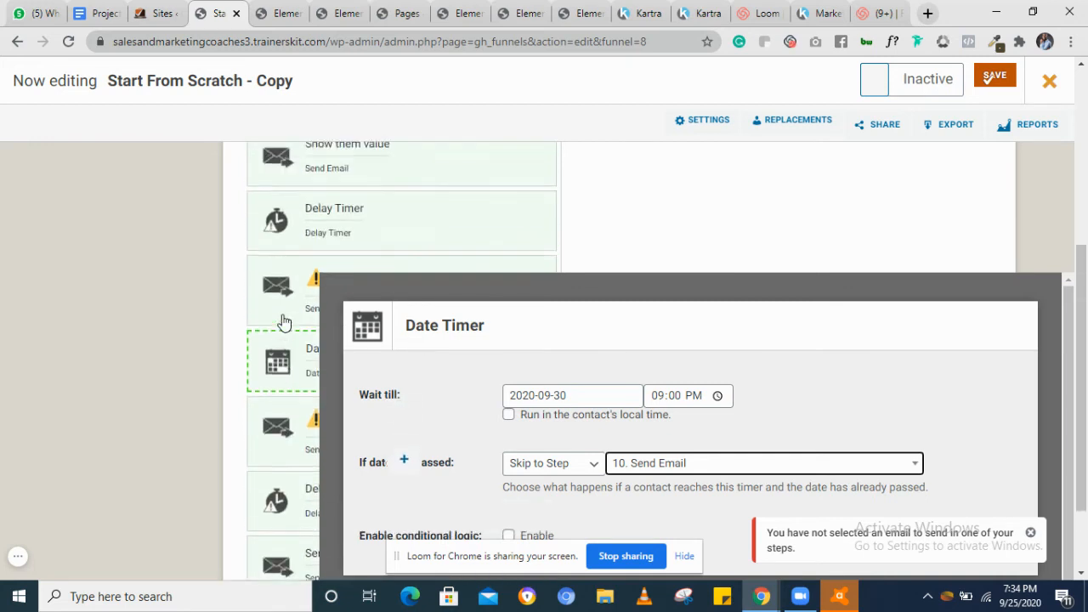
{"action": "left_click", "coordinate": [247, 70]}
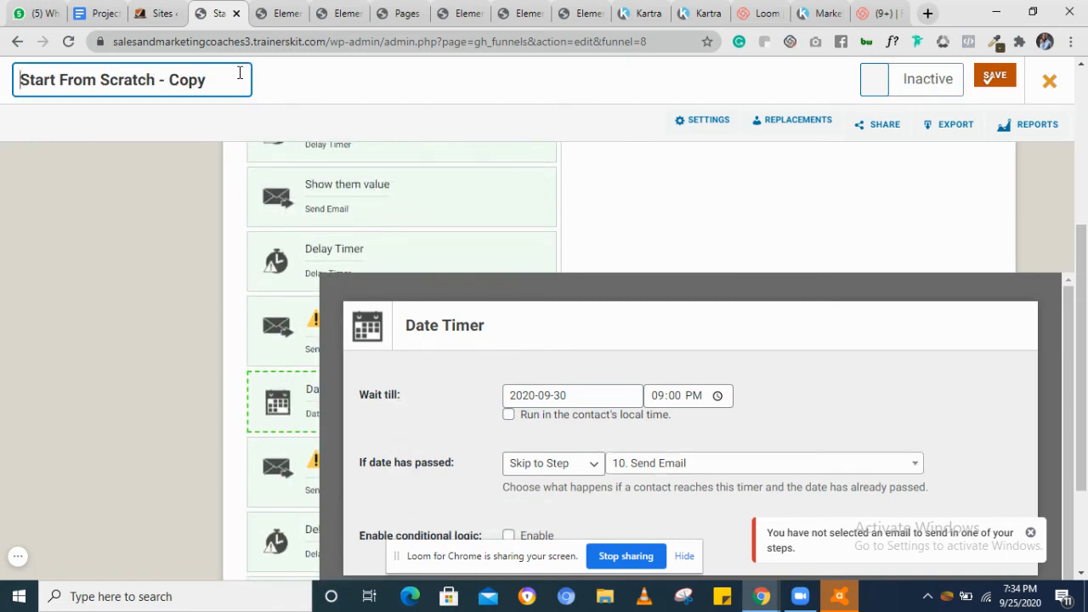
{"action": "key", "text": "ctrl+a"}
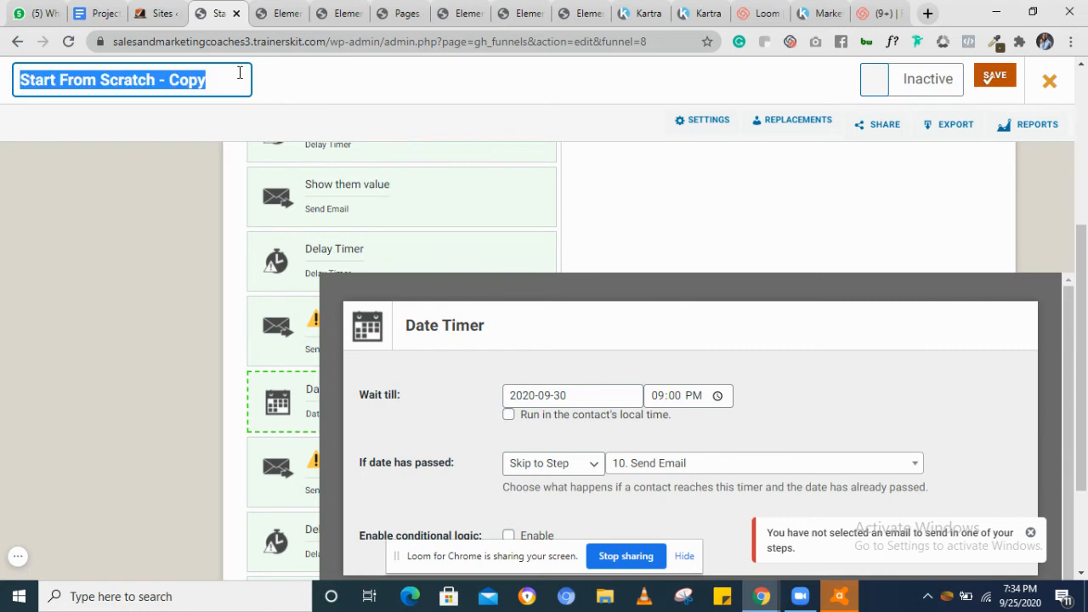
{"action": "type", "text": "Test F"}
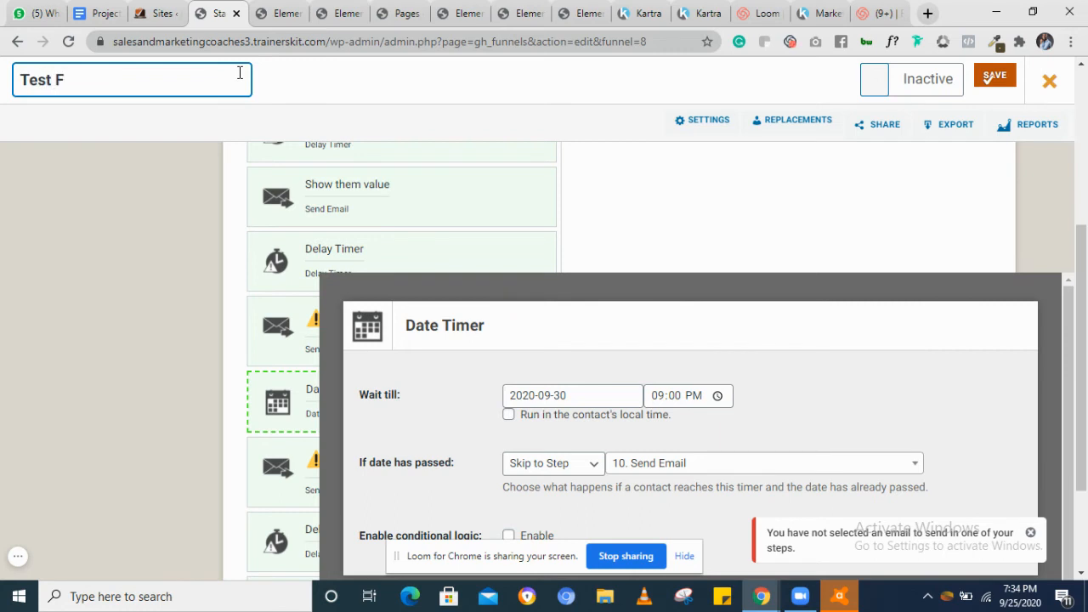
{"action": "type", "text": "unnel"}
{"action": "left_click", "coordinate": [877, 90]}
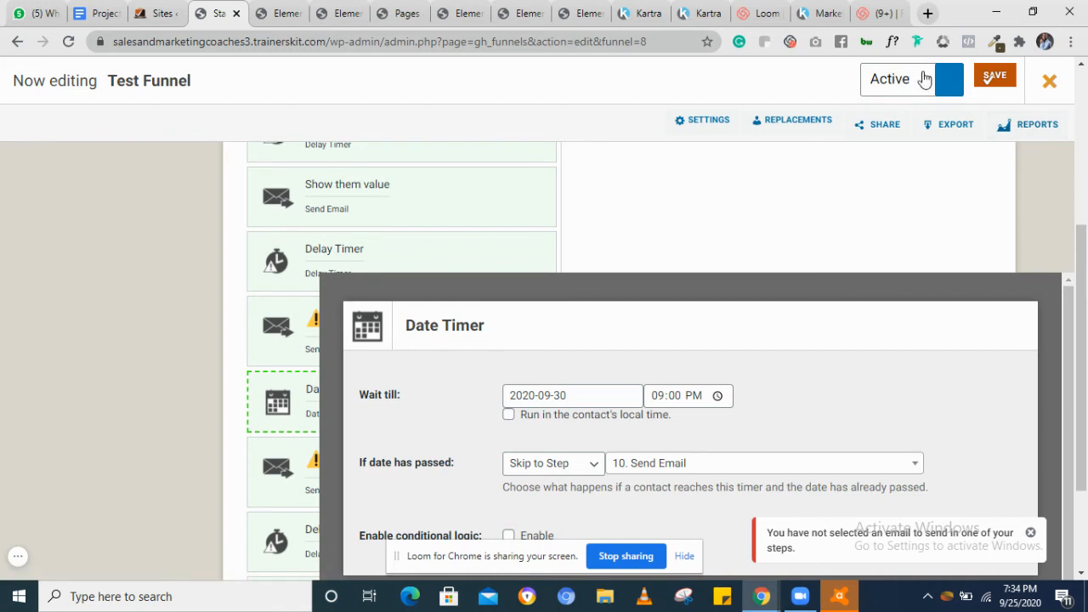
{"action": "left_click", "coordinate": [992, 79]}
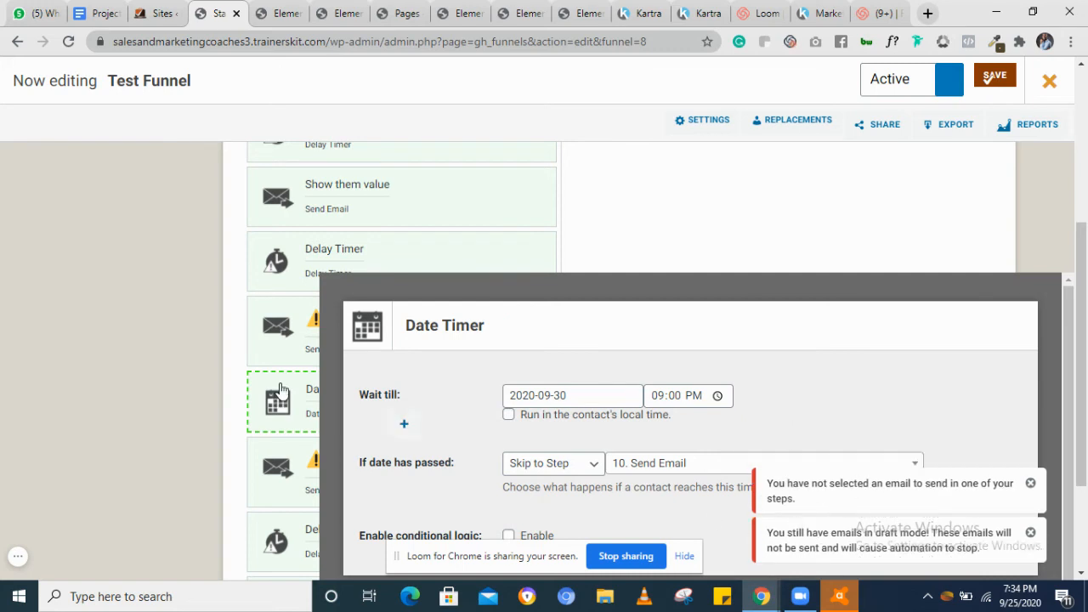
Inspect the two unassigned Send Email steps and close the funnel editor to return to the funnels list
{"action": "left_click", "coordinate": [299, 322]}
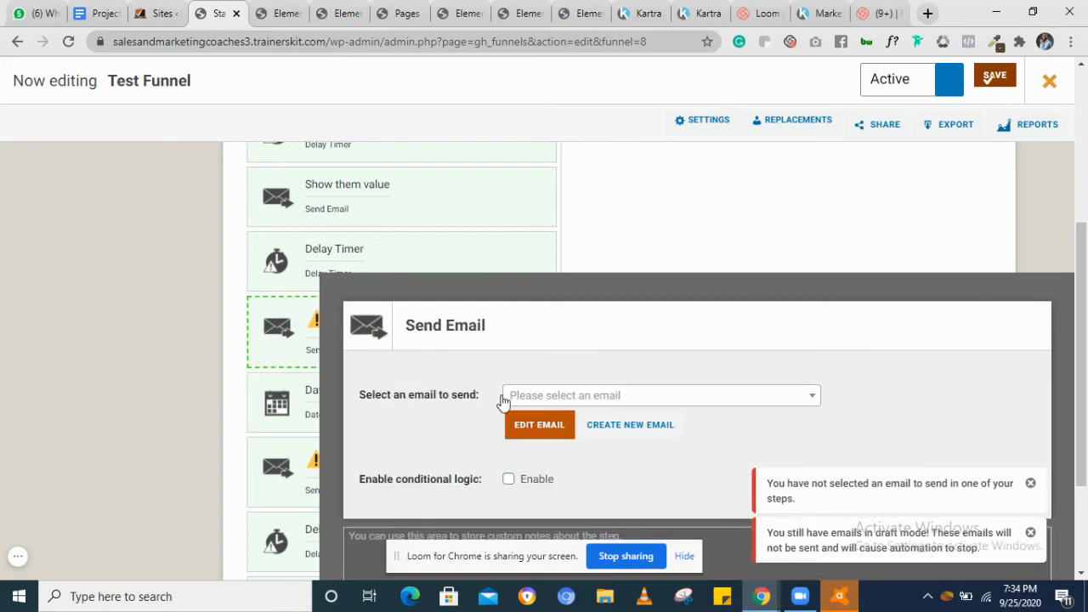
{"action": "left_click", "coordinate": [308, 467]}
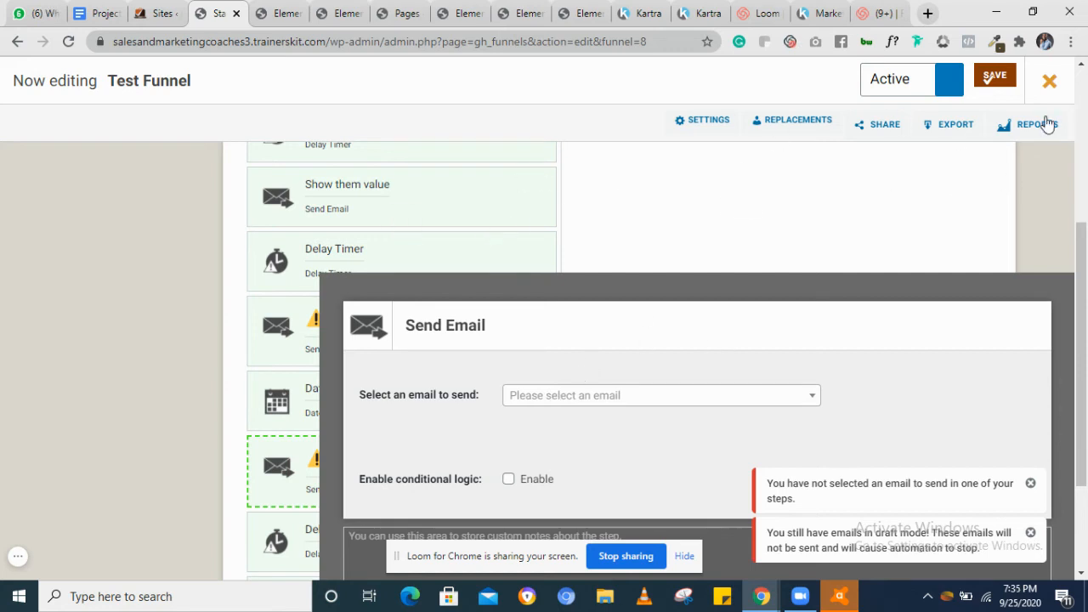
{"action": "left_click", "coordinate": [1050, 78]}
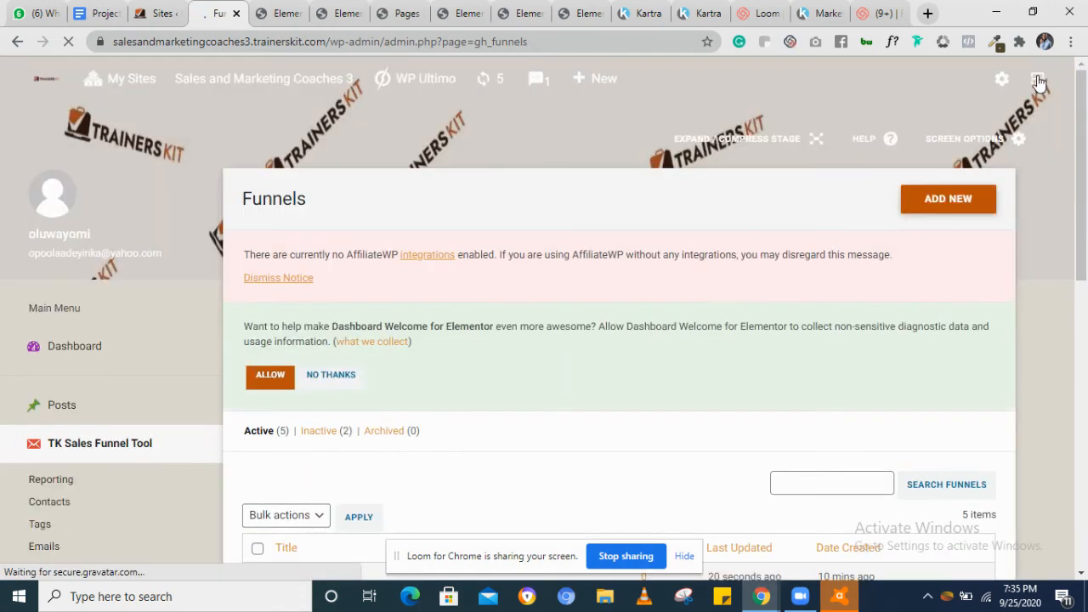
{"action": "scroll", "coordinate": [606, 408], "scroll_direction": "down", "scroll_amount": 3}
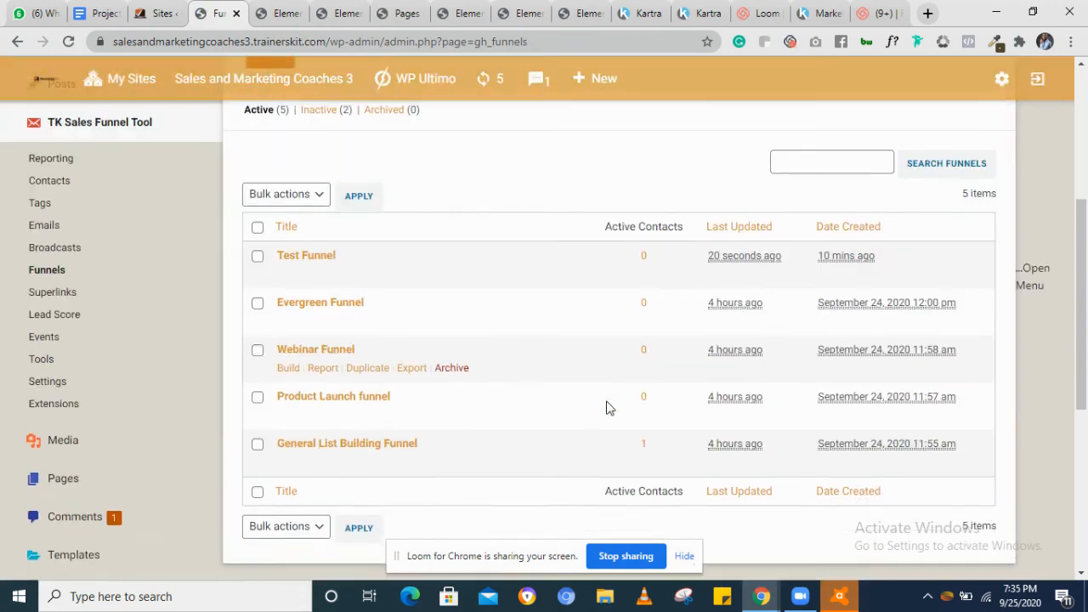
{"action": "scroll", "coordinate": [607, 408], "scroll_direction": "up", "scroll_amount": 1}
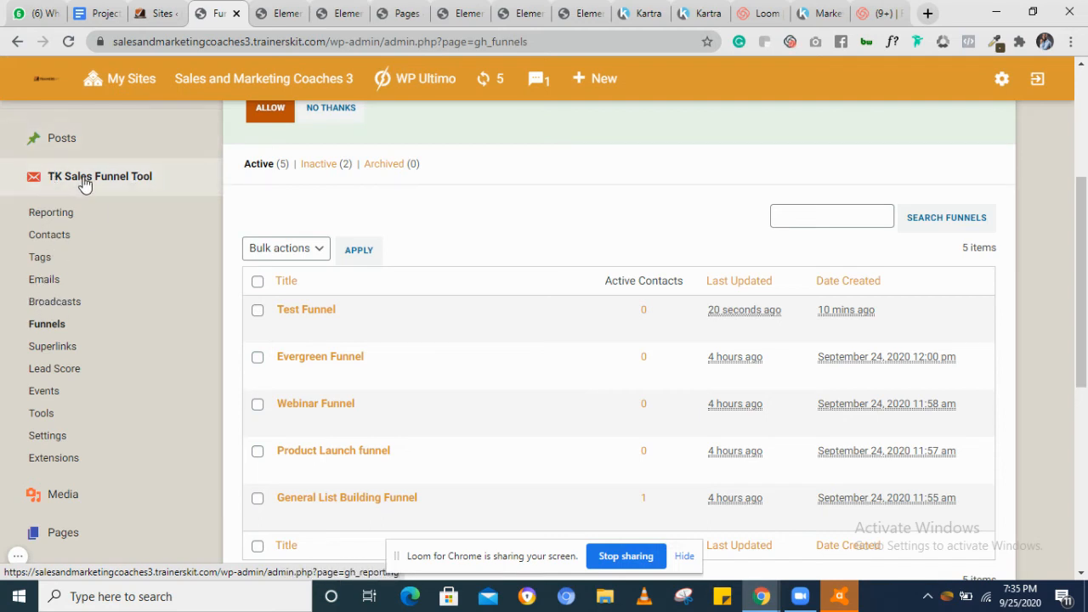
Start a new email broadcast and choose Lead magnet email 1 as the email to send
{"action": "left_click", "coordinate": [46, 304]}
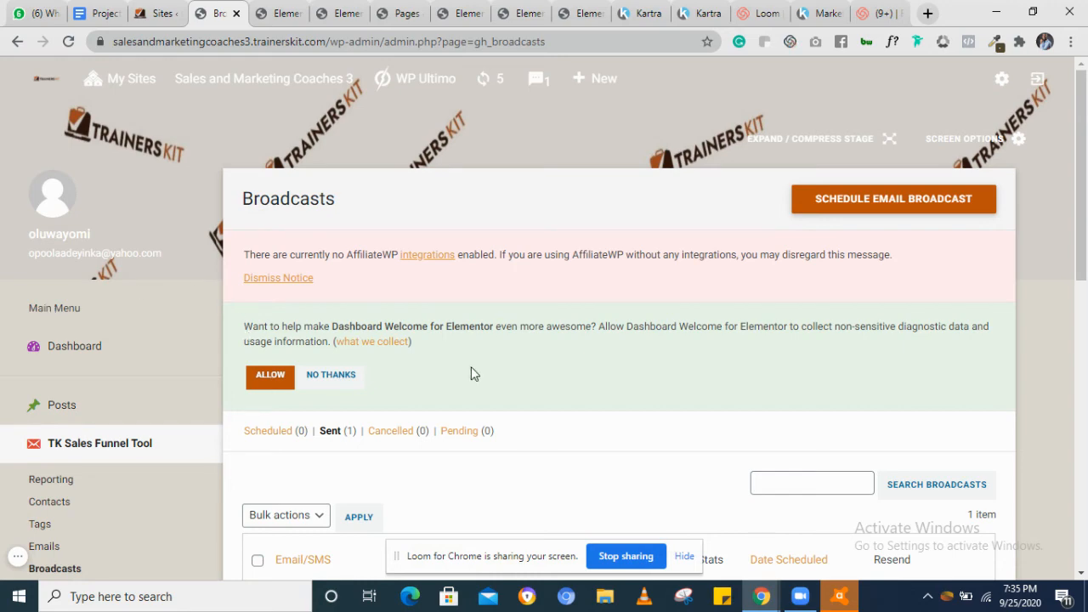
{"action": "scroll", "coordinate": [474, 374], "scroll_direction": "down", "scroll_amount": 3}
{"action": "scroll", "coordinate": [473, 374], "scroll_direction": "up", "scroll_amount": 4}
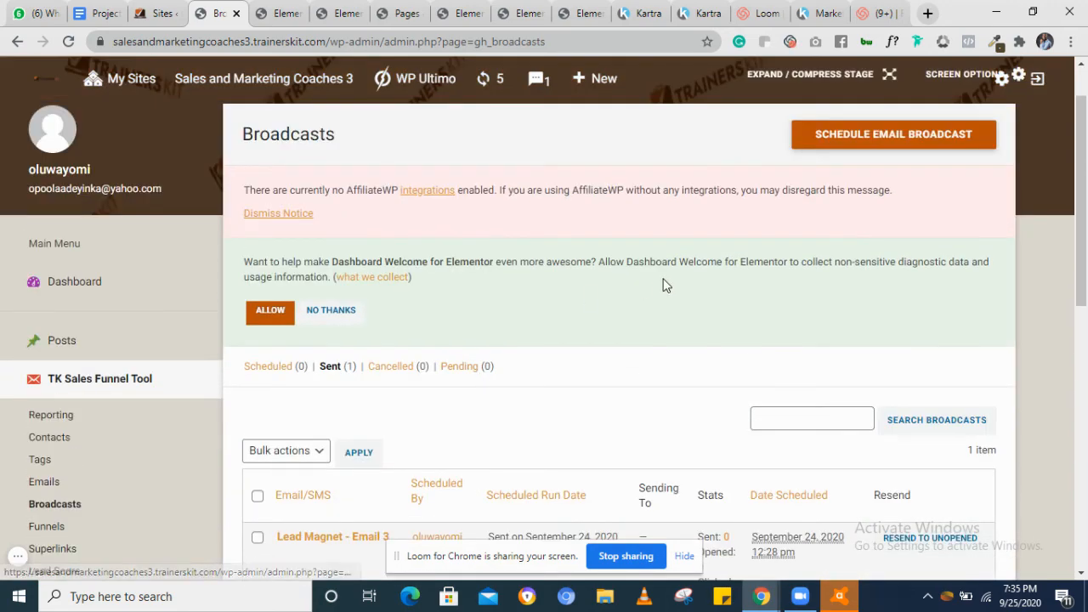
{"action": "left_click", "coordinate": [871, 142]}
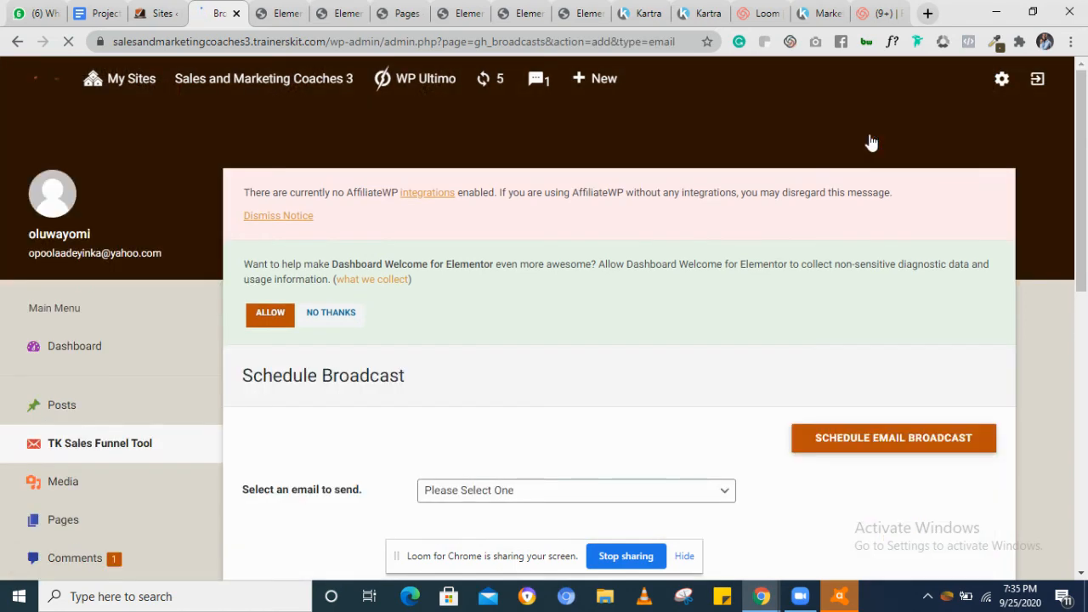
{"action": "scroll", "coordinate": [667, 408], "scroll_direction": "down", "scroll_amount": 2}
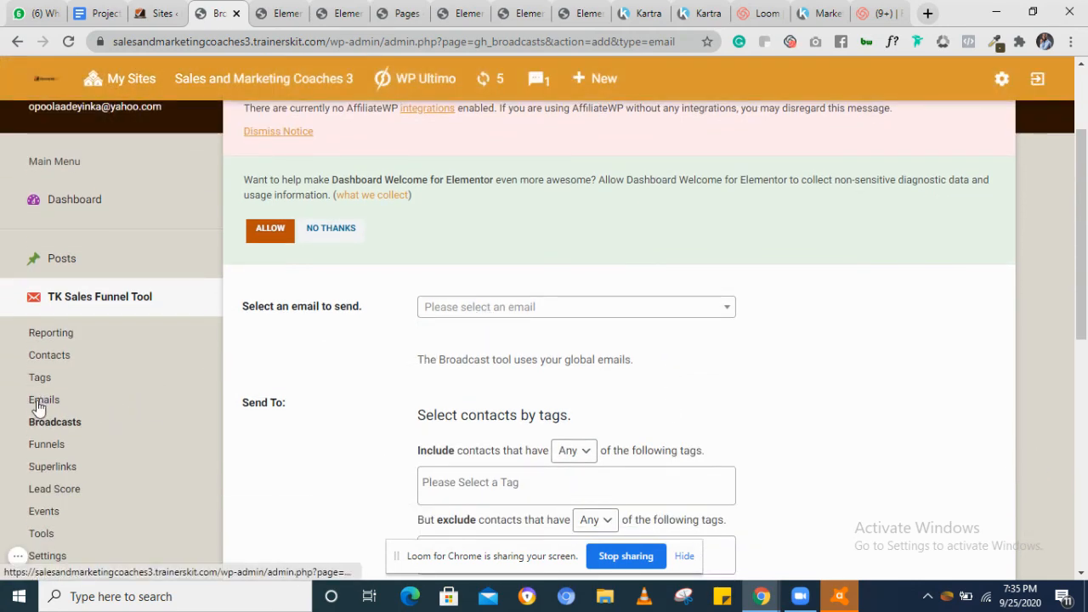
{"action": "mouse_move", "coordinate": [470, 351]}
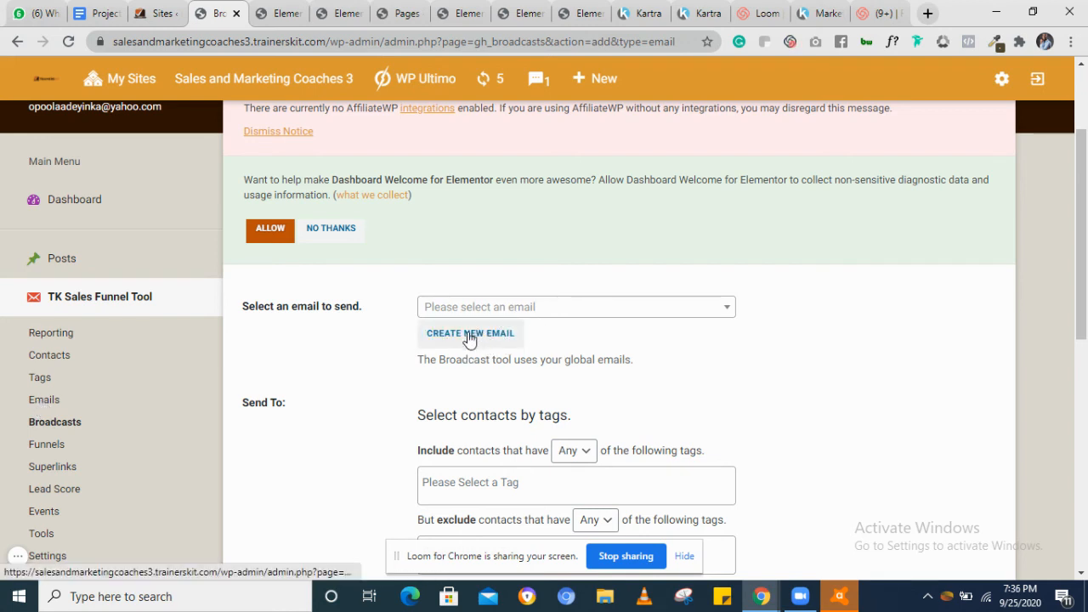
{"action": "left_click", "coordinate": [575, 309]}
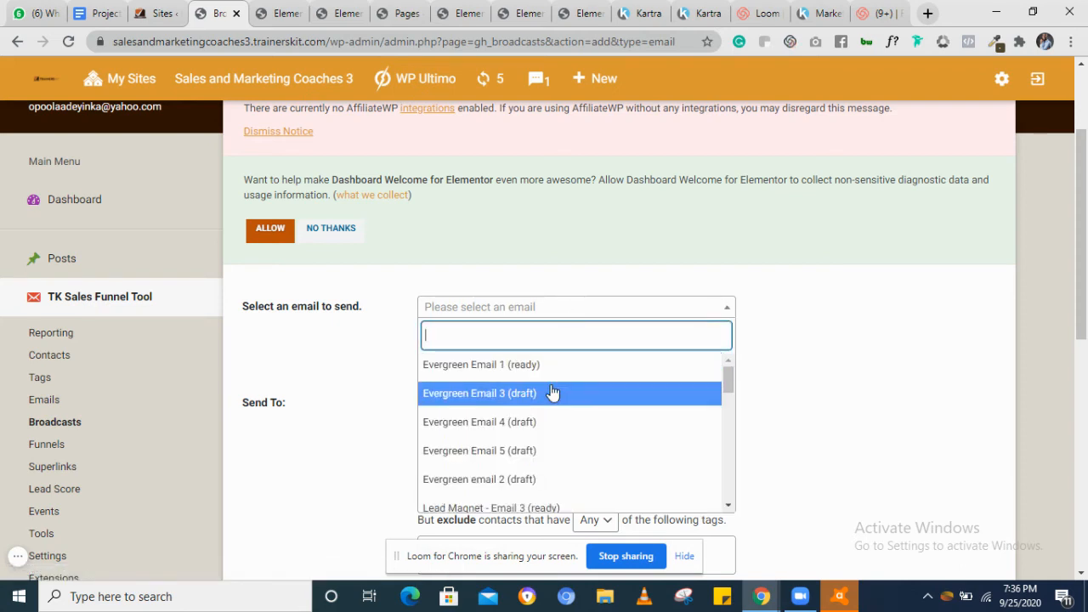
{"action": "scroll", "coordinate": [503, 445], "scroll_direction": "down", "scroll_amount": 3}
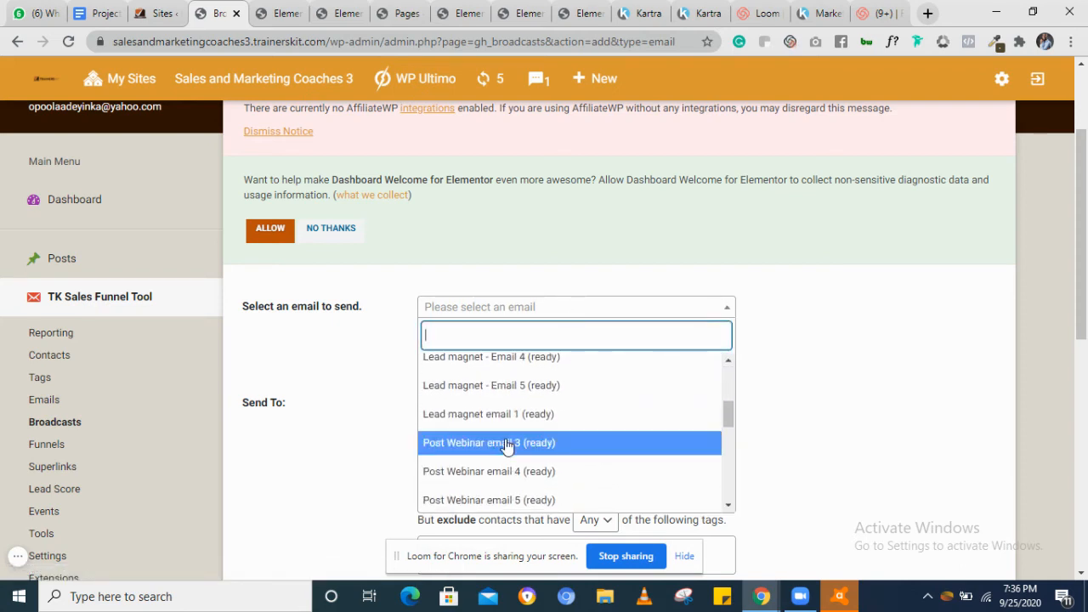
{"action": "left_click", "coordinate": [495, 417]}
Include contacts that have the Marketable tag in the broadcast
{"action": "scroll", "coordinate": [716, 357], "scroll_direction": "down", "scroll_amount": 2}
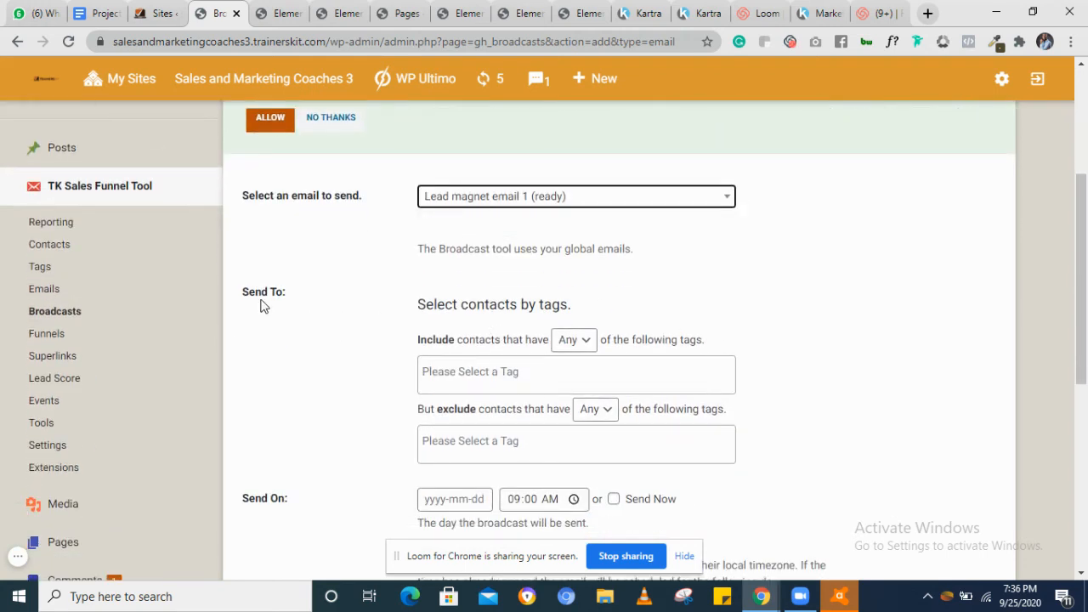
{"action": "left_click", "coordinate": [507, 371]}
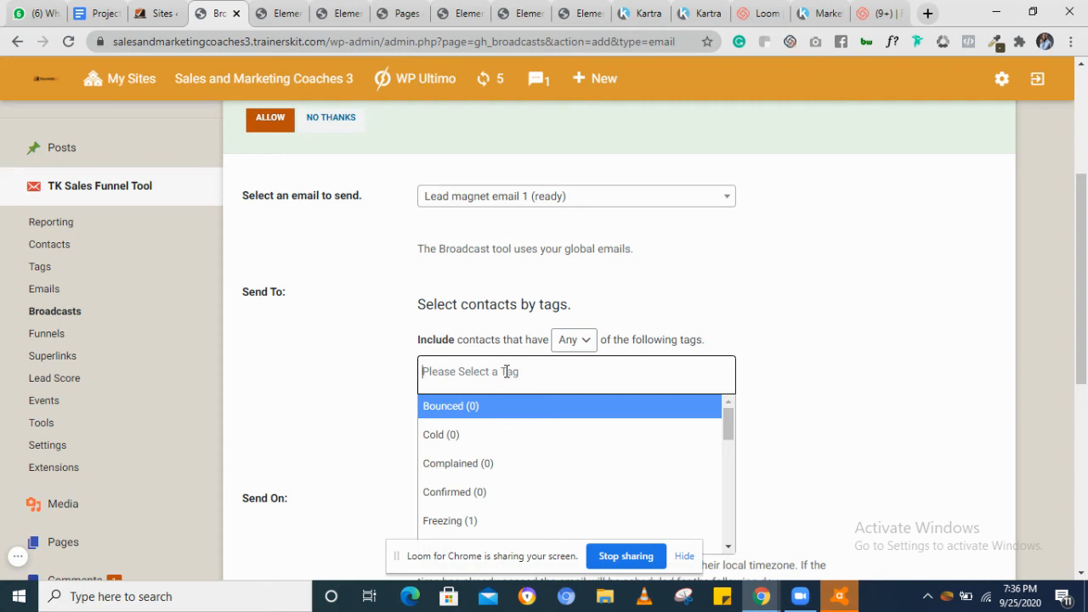
{"action": "scroll", "coordinate": [667, 517], "scroll_direction": "down", "scroll_amount": 3}
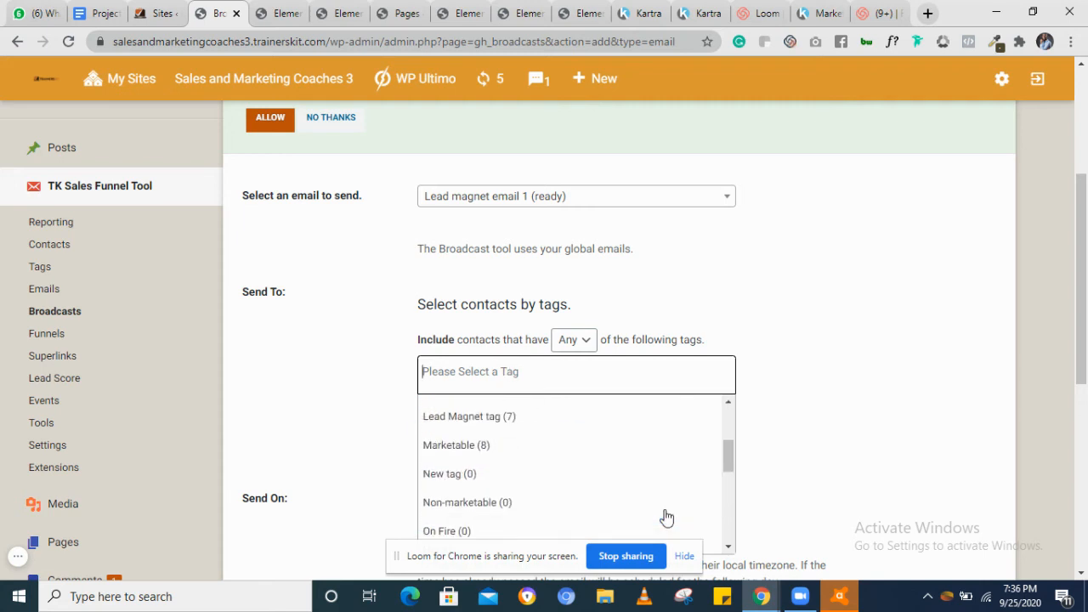
{"action": "scroll", "coordinate": [667, 517], "scroll_direction": "down", "scroll_amount": 2}
{"action": "scroll", "coordinate": [667, 517], "scroll_direction": "up", "scroll_amount": 3}
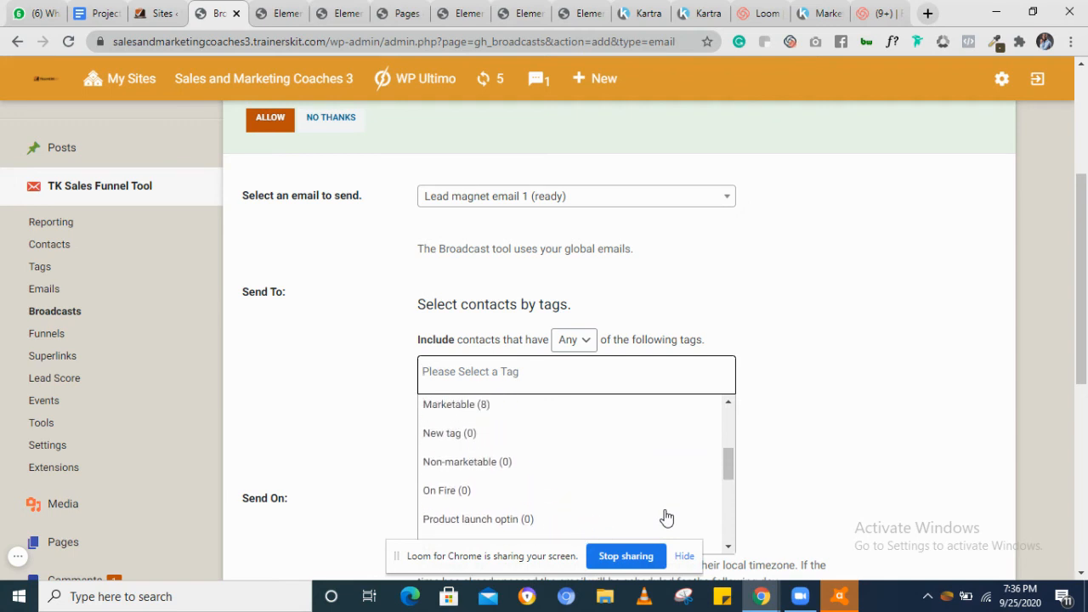
{"action": "scroll", "coordinate": [667, 516], "scroll_direction": "down", "scroll_amount": 3}
{"action": "scroll", "coordinate": [667, 517], "scroll_direction": "up", "scroll_amount": 3}
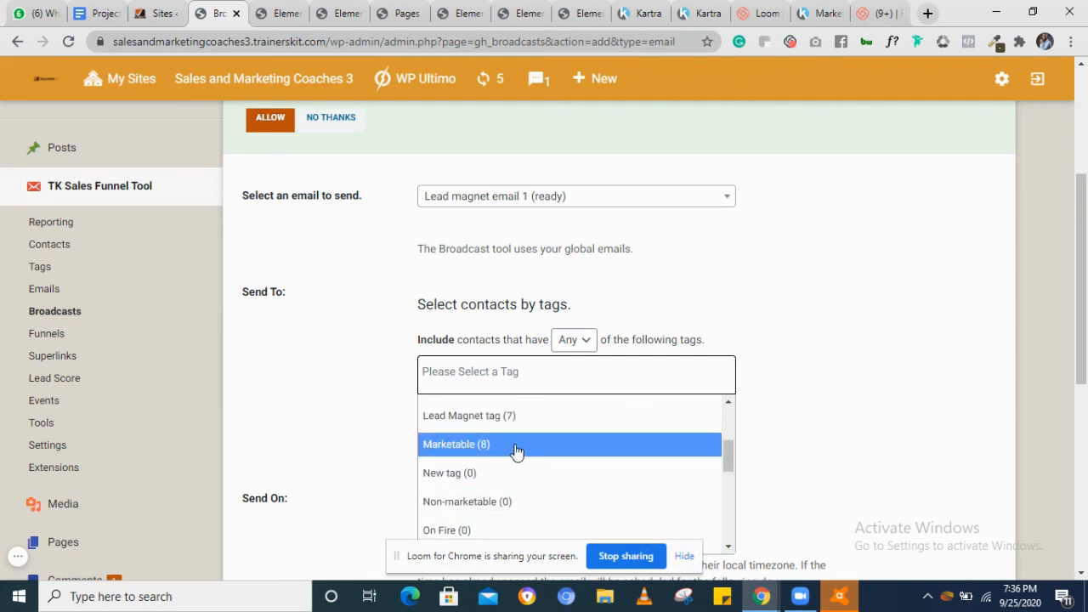
{"action": "left_click", "coordinate": [519, 448]}
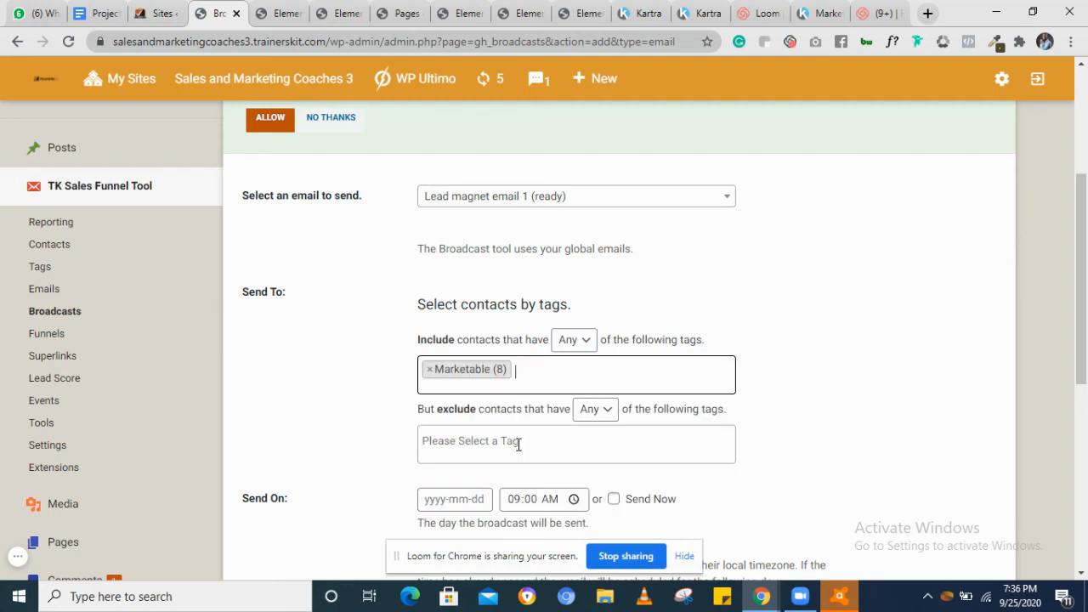
Exclude contacts that have the Lead Magnet tag from the broadcast
{"action": "scroll", "coordinate": [643, 393], "scroll_direction": "down", "scroll_amount": 1}
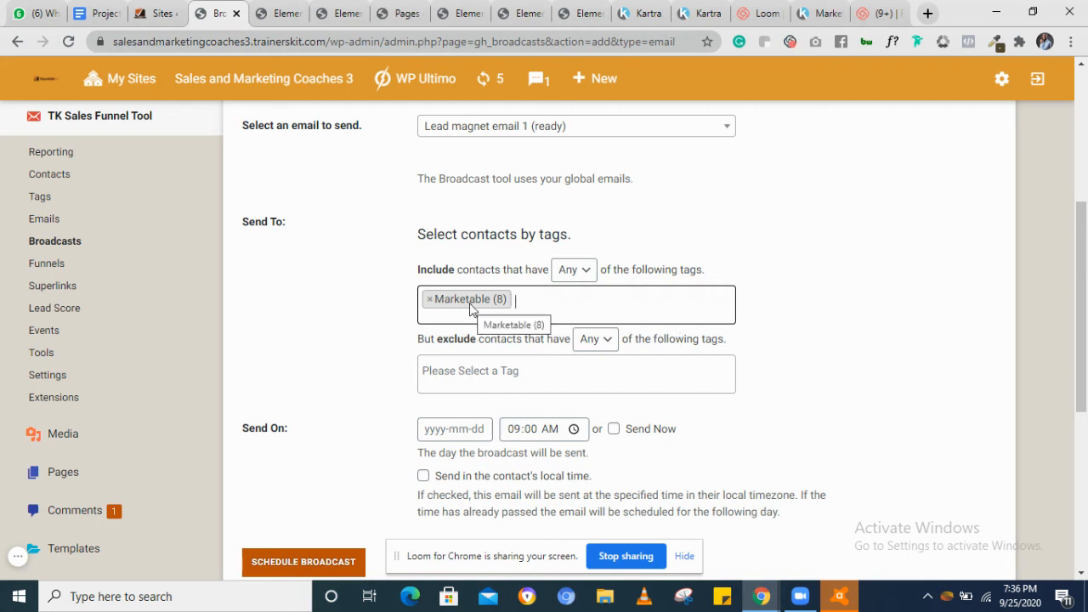
{"action": "left_click", "coordinate": [473, 371]}
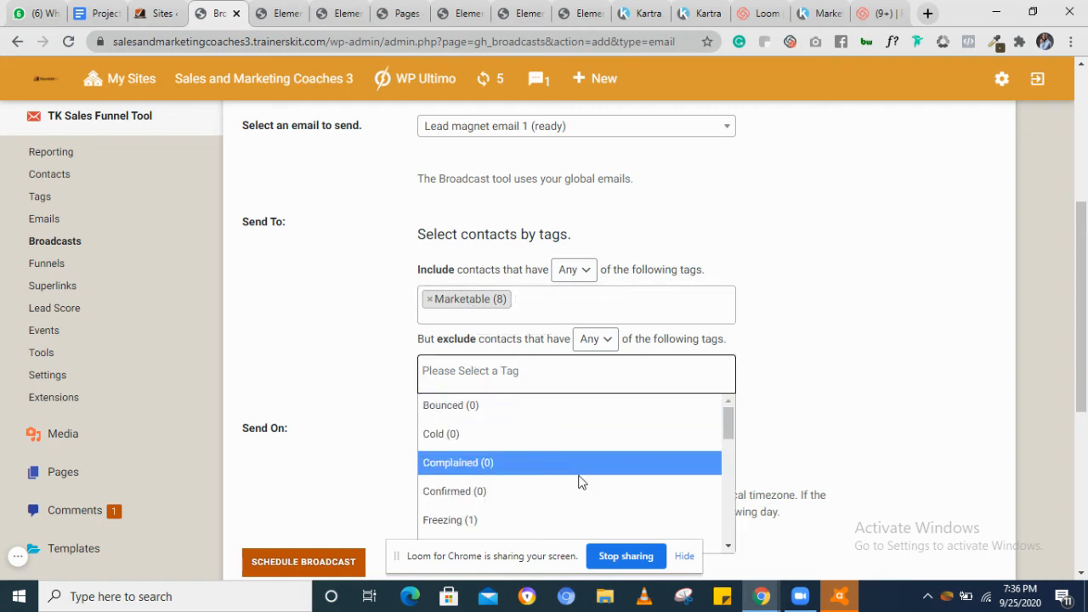
{"action": "scroll", "coordinate": [581, 481], "scroll_direction": "down", "scroll_amount": 2}
{"action": "scroll", "coordinate": [580, 481], "scroll_direction": "up", "scroll_amount": 2}
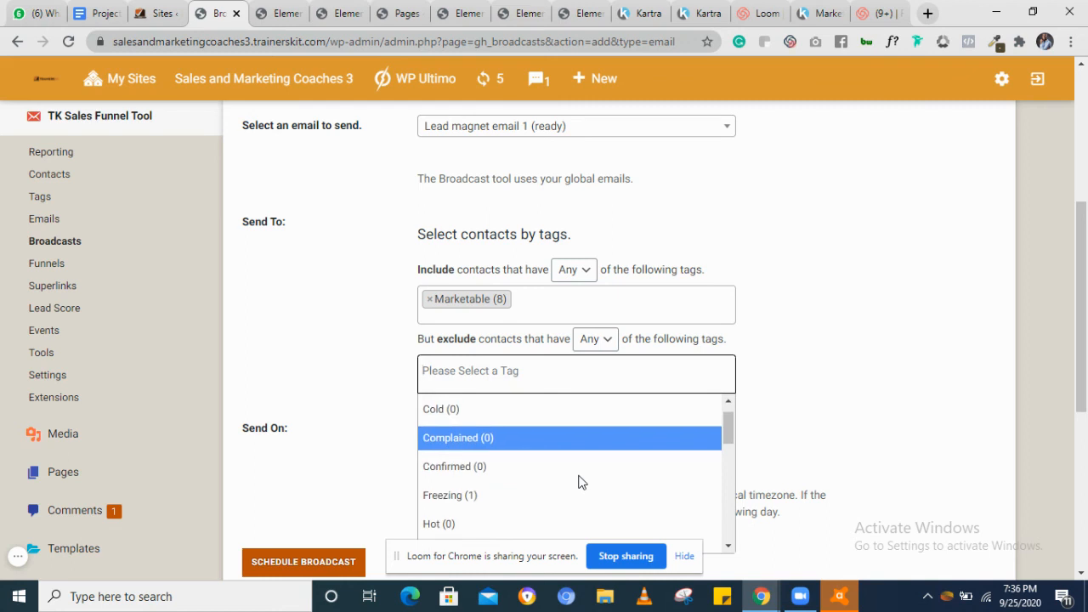
{"action": "scroll", "coordinate": [578, 481], "scroll_direction": "down", "scroll_amount": 2}
{"action": "left_click", "coordinate": [529, 435]}
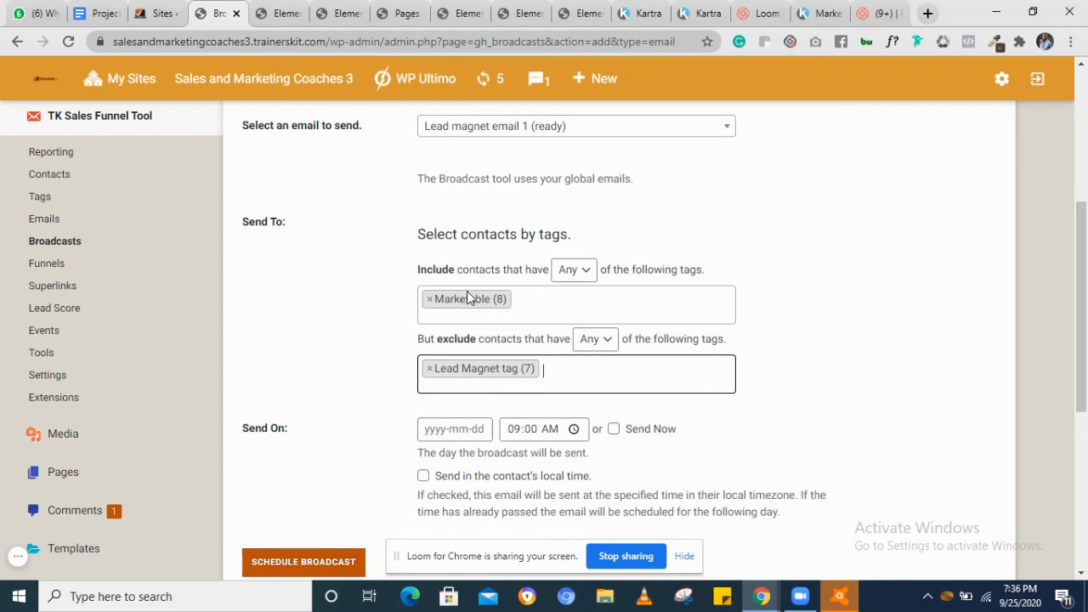
Enable Send Now, set the send date to 2020-09-26 and schedule the broadcast
{"action": "scroll", "coordinate": [675, 387], "scroll_direction": "down", "scroll_amount": 2}
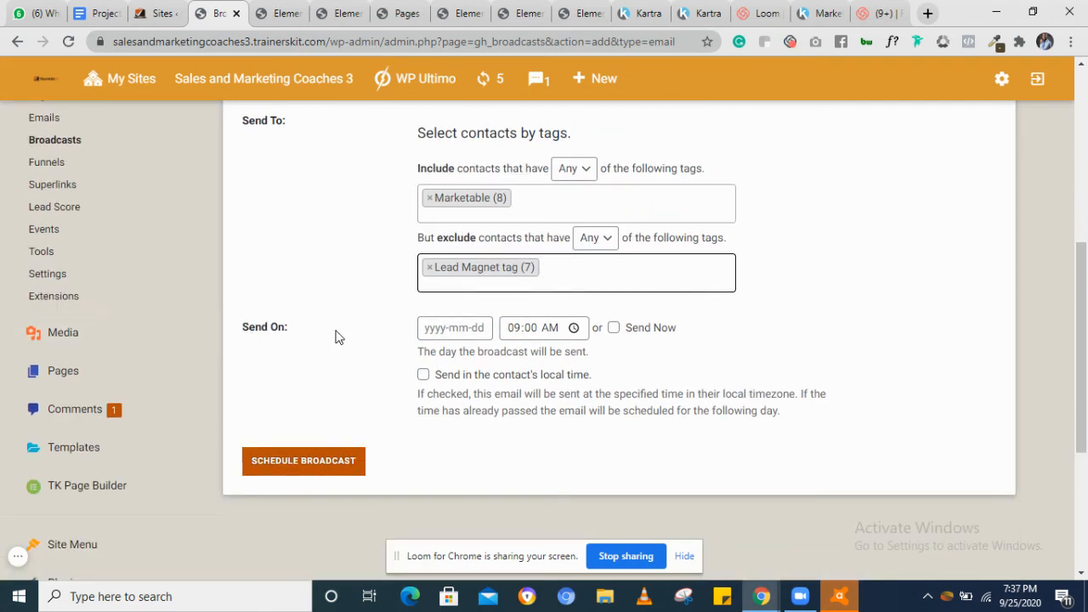
{"action": "left_click", "coordinate": [613, 328]}
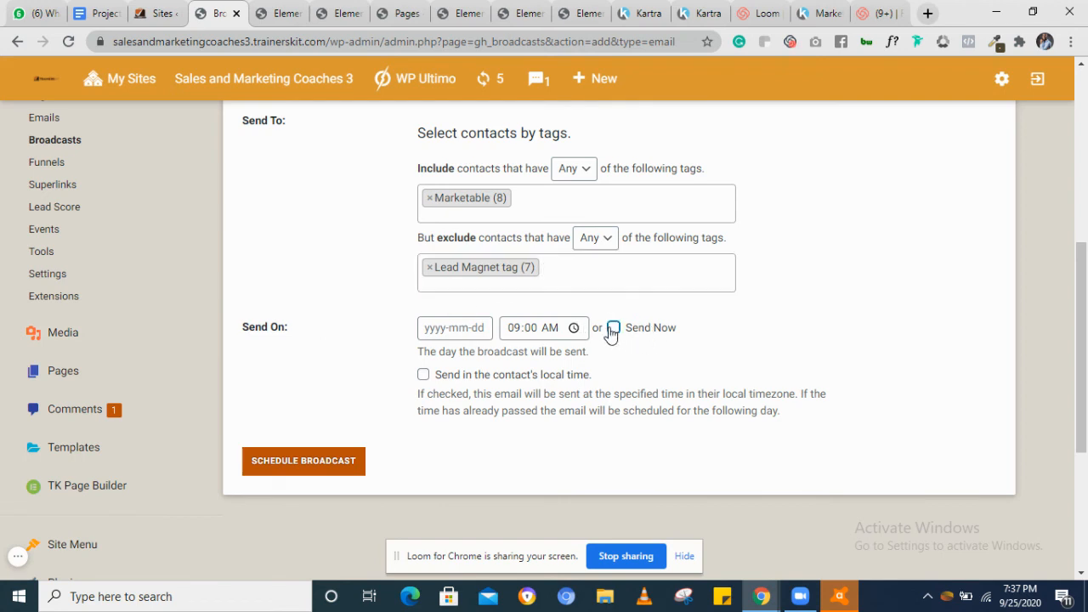
{"action": "left_click", "coordinate": [448, 329]}
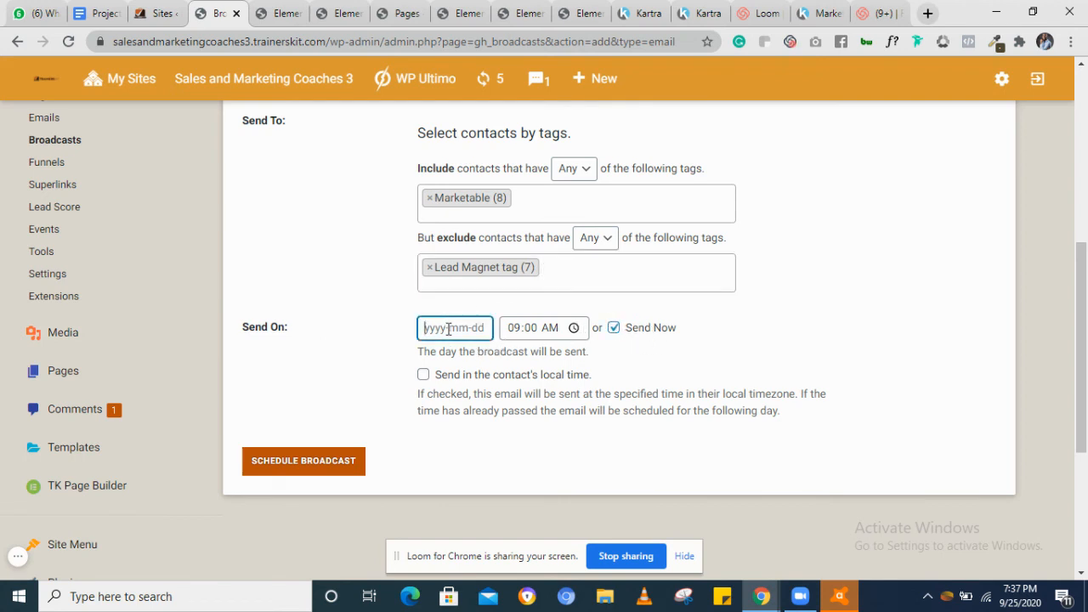
{"action": "left_click", "coordinate": [453, 328]}
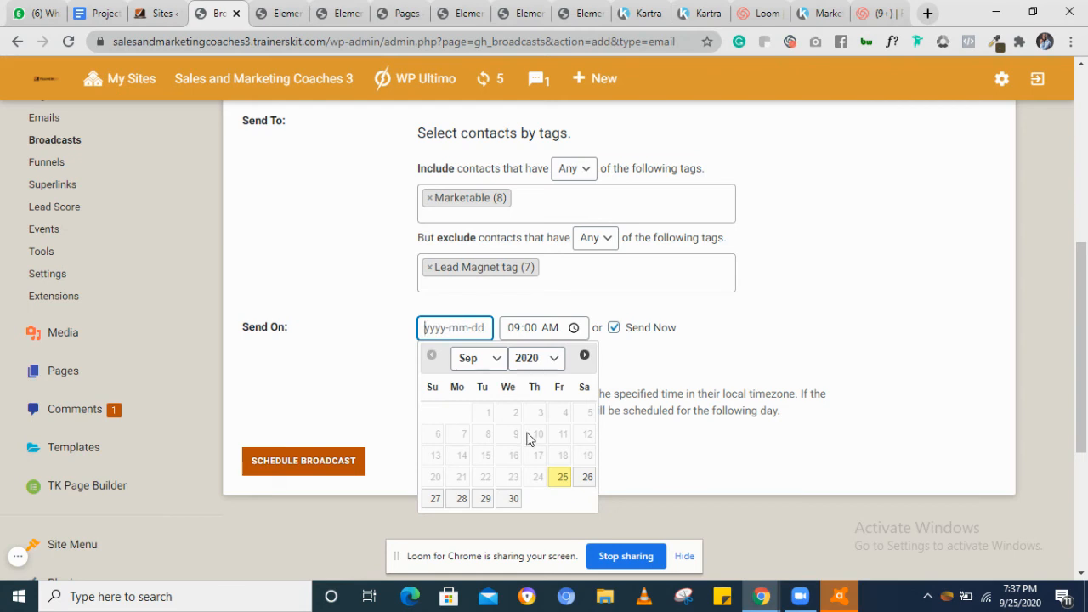
{"action": "left_click", "coordinate": [586, 479]}
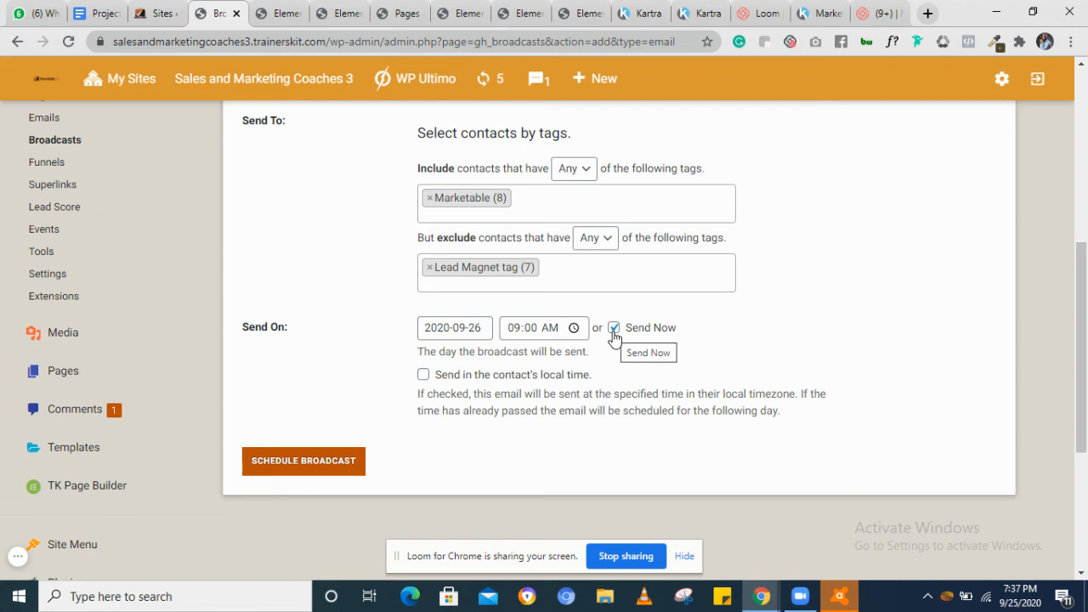
{"action": "left_click", "coordinate": [292, 462]}
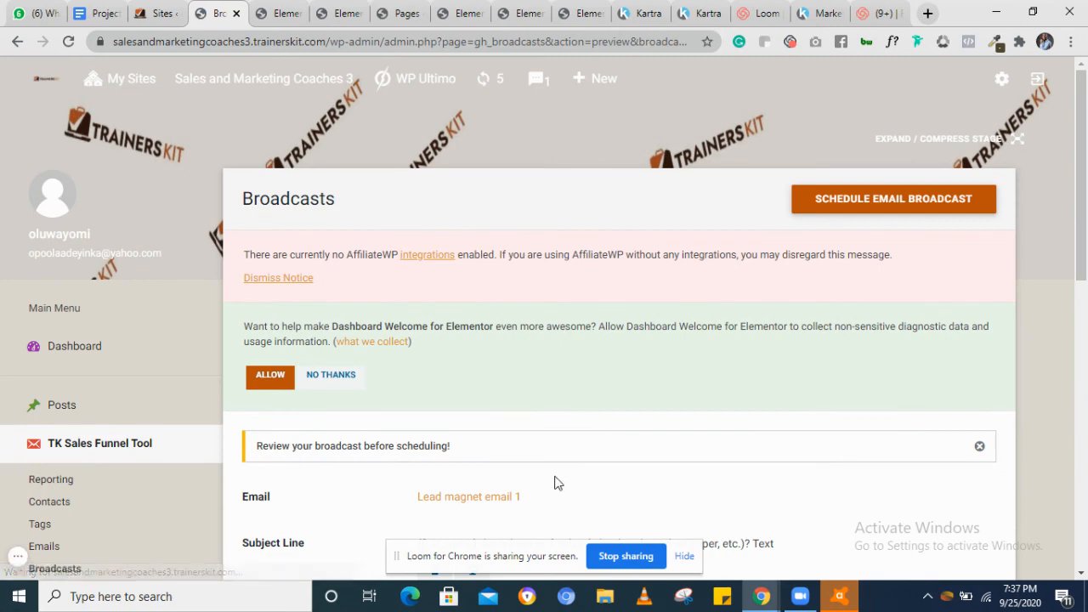
Review the broadcast details and send Lead magnet email 1 to its recipient
{"action": "scroll", "coordinate": [554, 481], "scroll_direction": "down", "scroll_amount": 3}
{"action": "scroll", "coordinate": [553, 483], "scroll_direction": "down", "scroll_amount": 1}
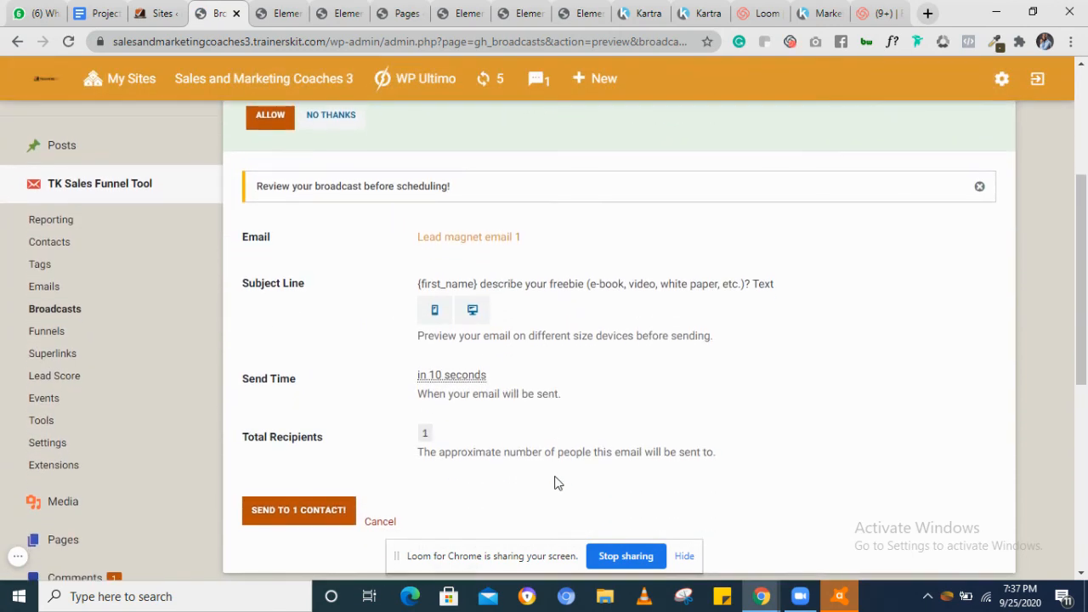
{"action": "scroll", "coordinate": [554, 483], "scroll_direction": "up", "scroll_amount": 1}
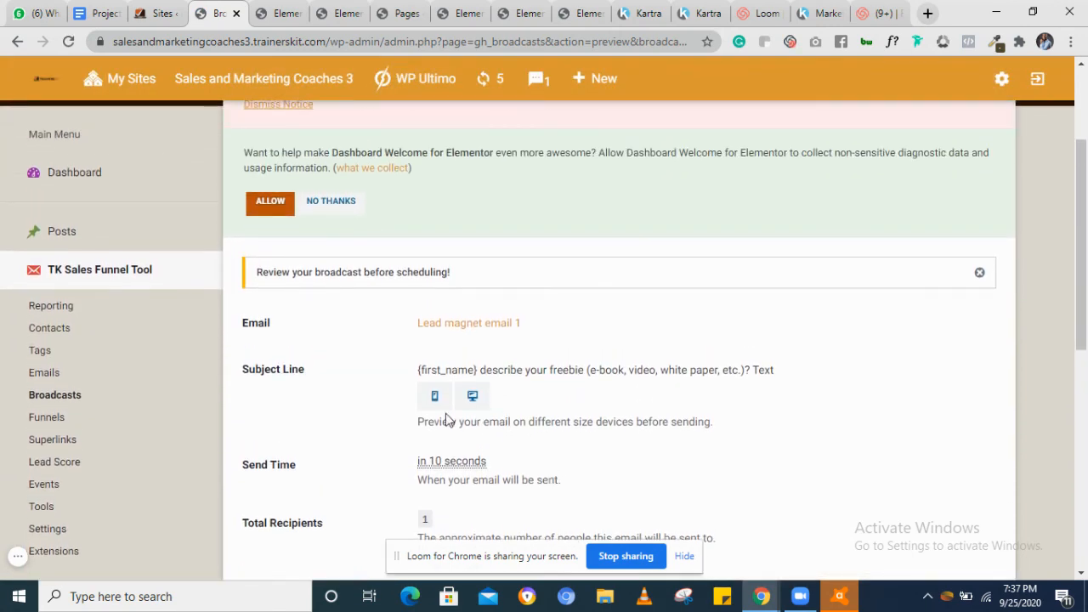
{"action": "scroll", "coordinate": [449, 388], "scroll_direction": "down", "scroll_amount": 1}
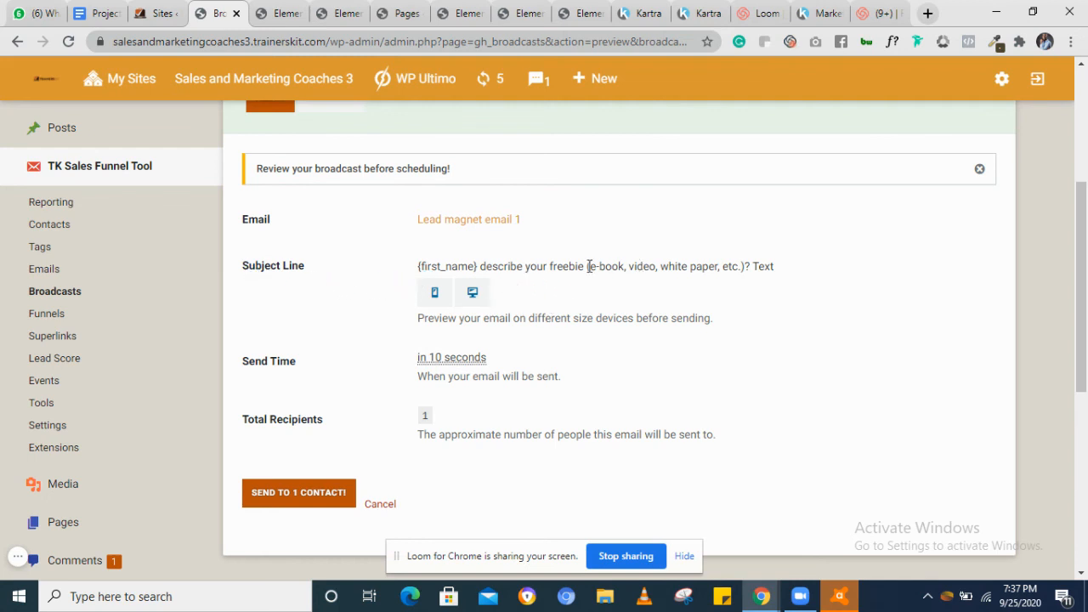
{"action": "scroll", "coordinate": [519, 311], "scroll_direction": "down", "scroll_amount": 2}
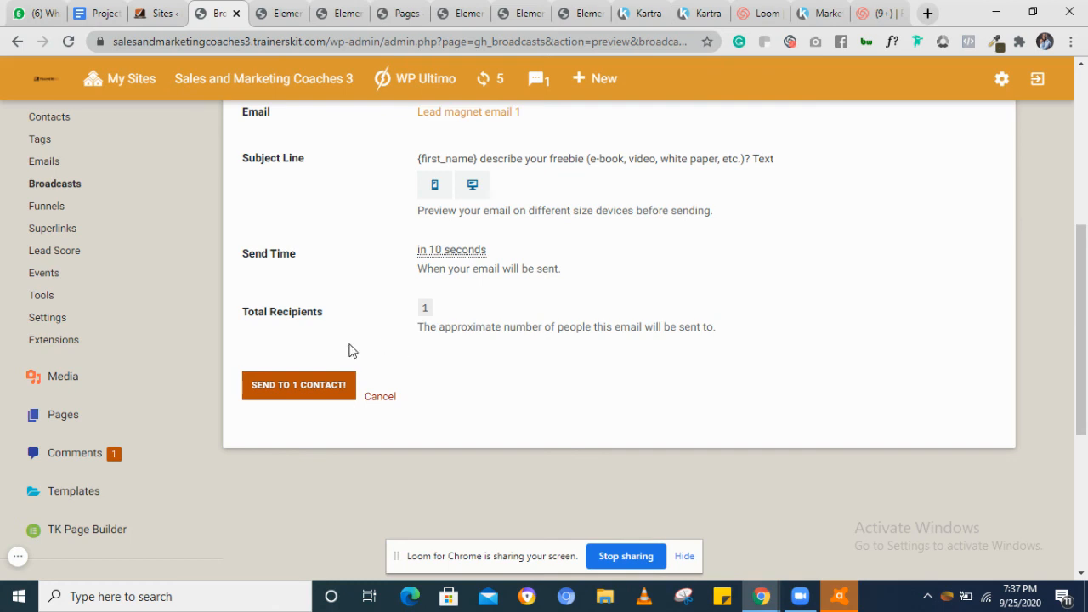
{"action": "left_click", "coordinate": [285, 392]}
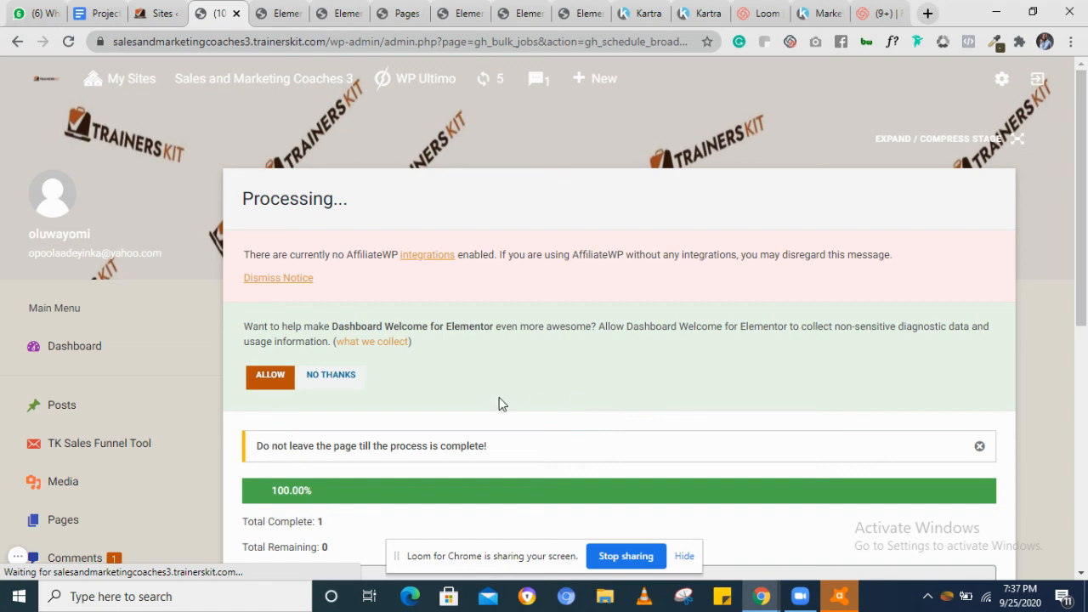
Open the Emails section and start adding a new email
{"action": "scroll", "coordinate": [550, 314], "scroll_direction": "down", "scroll_amount": 2}
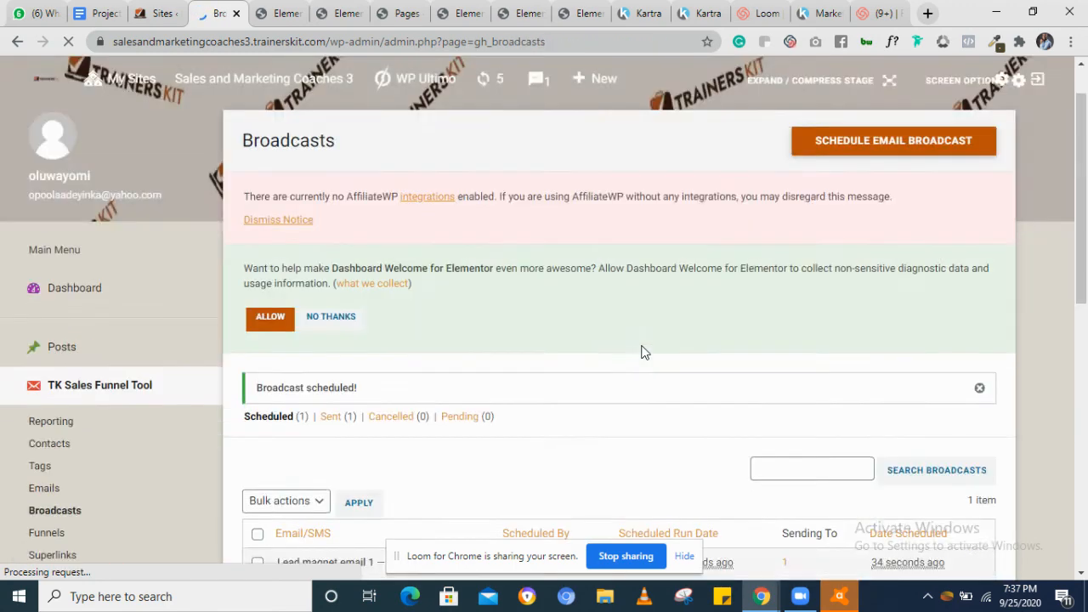
{"action": "scroll", "coordinate": [642, 352], "scroll_direction": "down", "scroll_amount": 2}
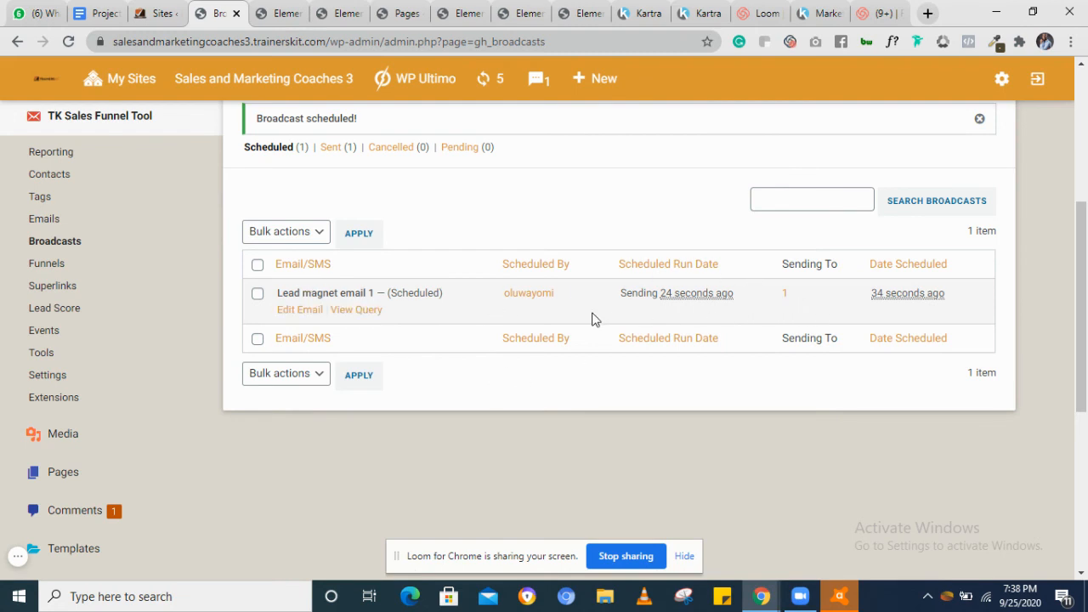
{"action": "scroll", "coordinate": [592, 319], "scroll_direction": "up", "scroll_amount": 1}
{"action": "scroll", "coordinate": [593, 319], "scroll_direction": "up", "scroll_amount": 1}
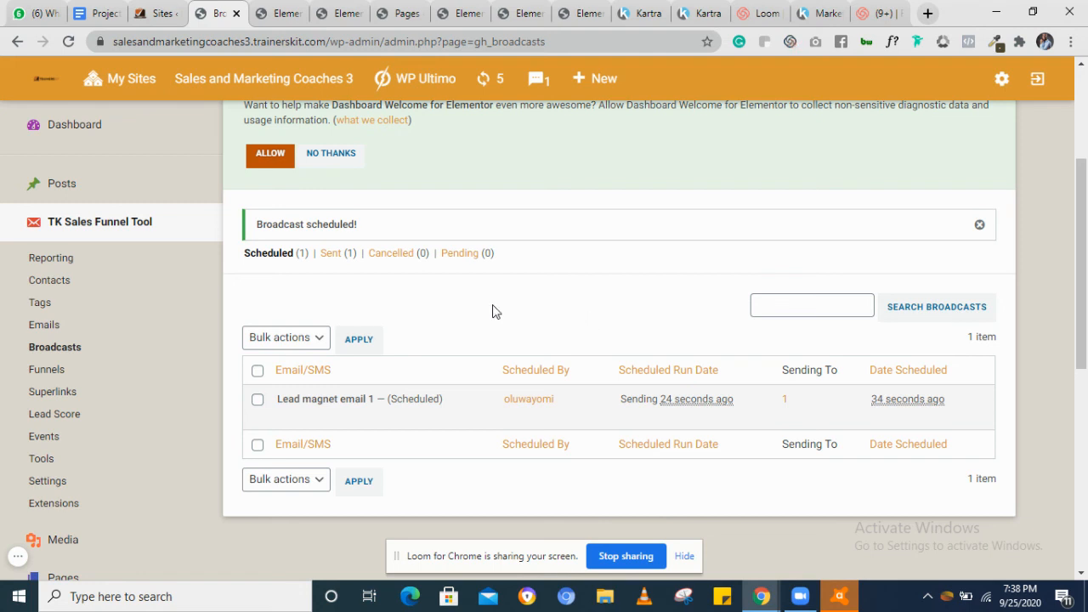
{"action": "left_click", "coordinate": [44, 331]}
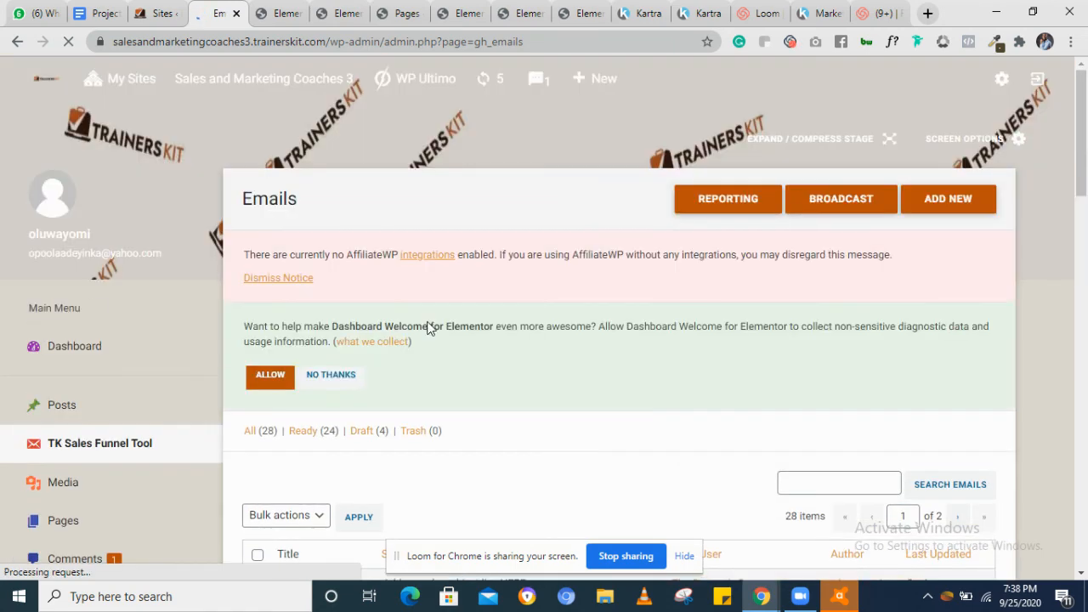
{"action": "scroll", "coordinate": [658, 359], "scroll_direction": "down", "scroll_amount": 2}
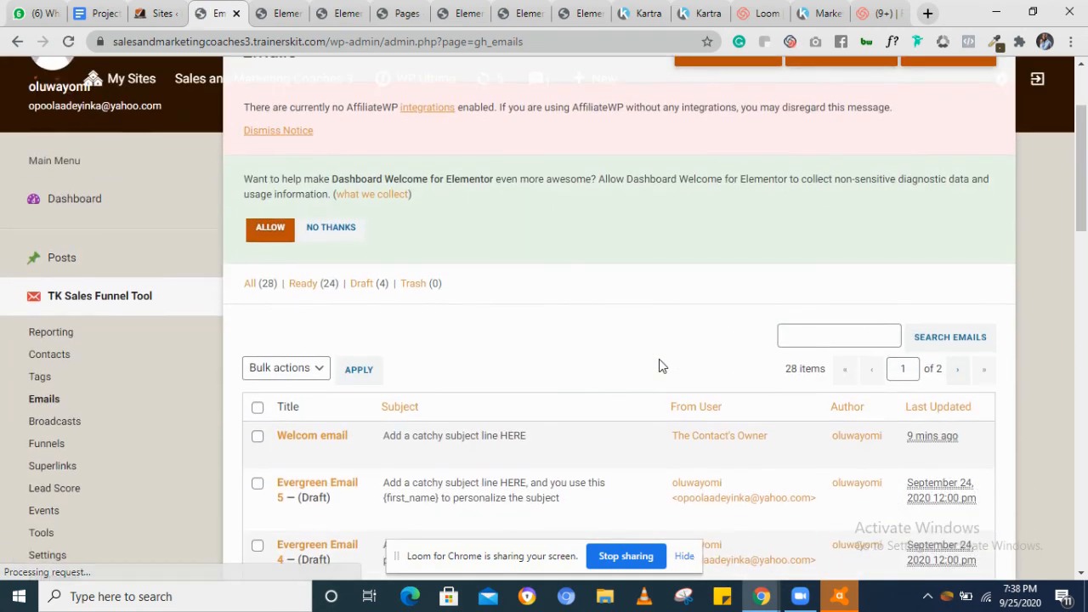
{"action": "scroll", "coordinate": [659, 358], "scroll_direction": "up", "scroll_amount": 1}
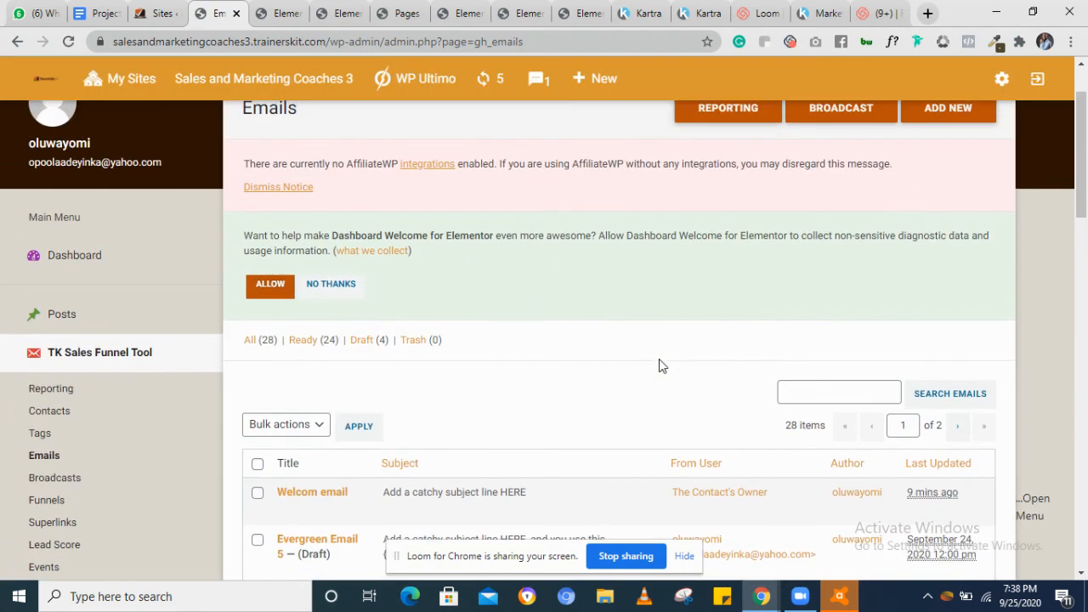
{"action": "left_click", "coordinate": [948, 109]}
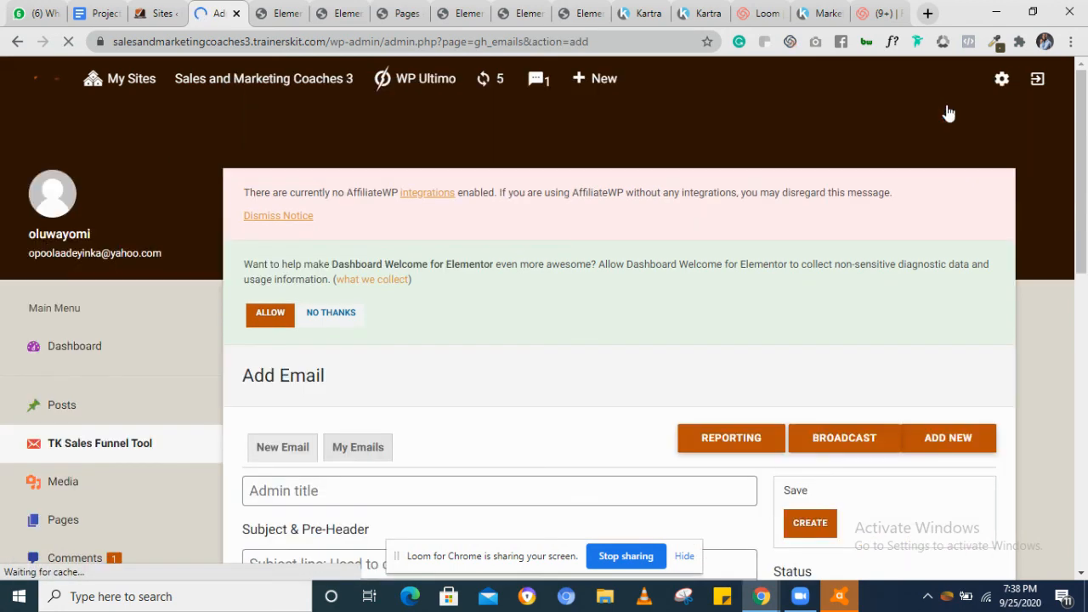
Set the new email's status to Ready
{"action": "scroll", "coordinate": [718, 379], "scroll_direction": "down", "scroll_amount": 3}
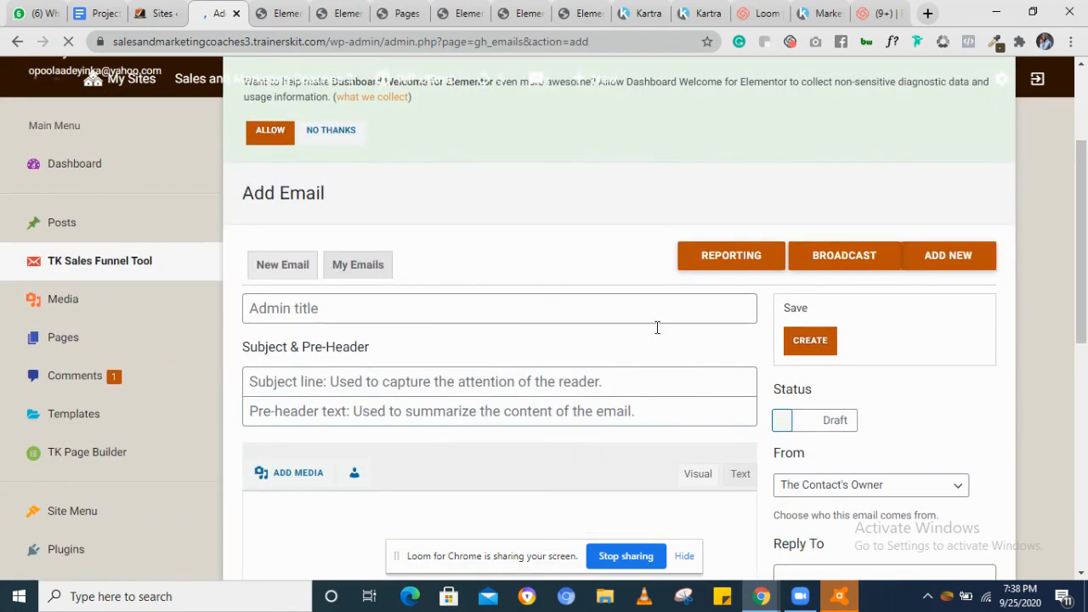
{"action": "scroll", "coordinate": [495, 314], "scroll_direction": "up", "scroll_amount": 3}
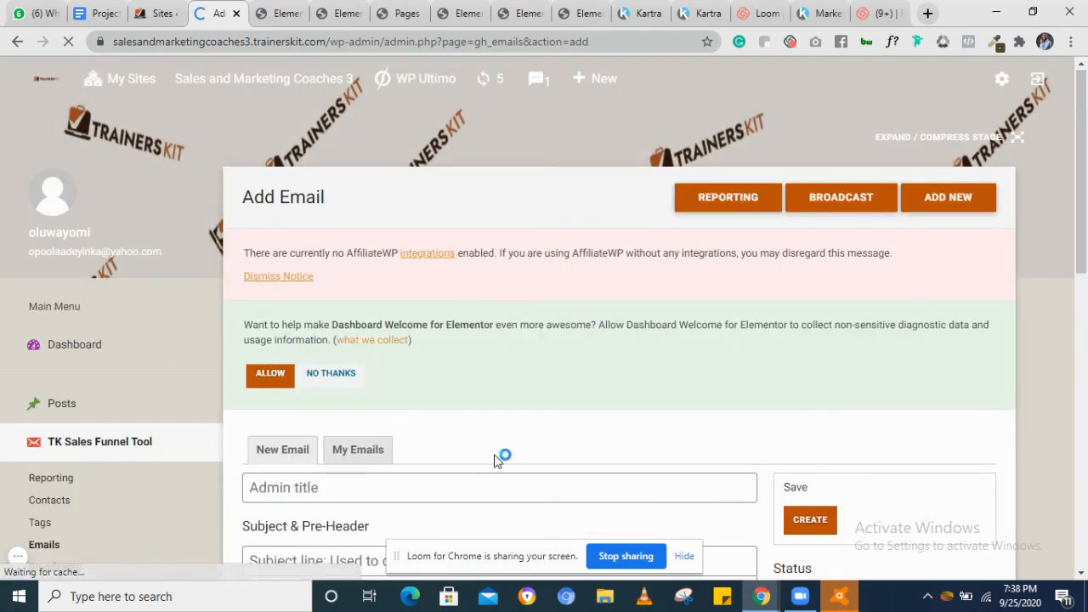
{"action": "scroll", "coordinate": [495, 460], "scroll_direction": "down", "scroll_amount": 2}
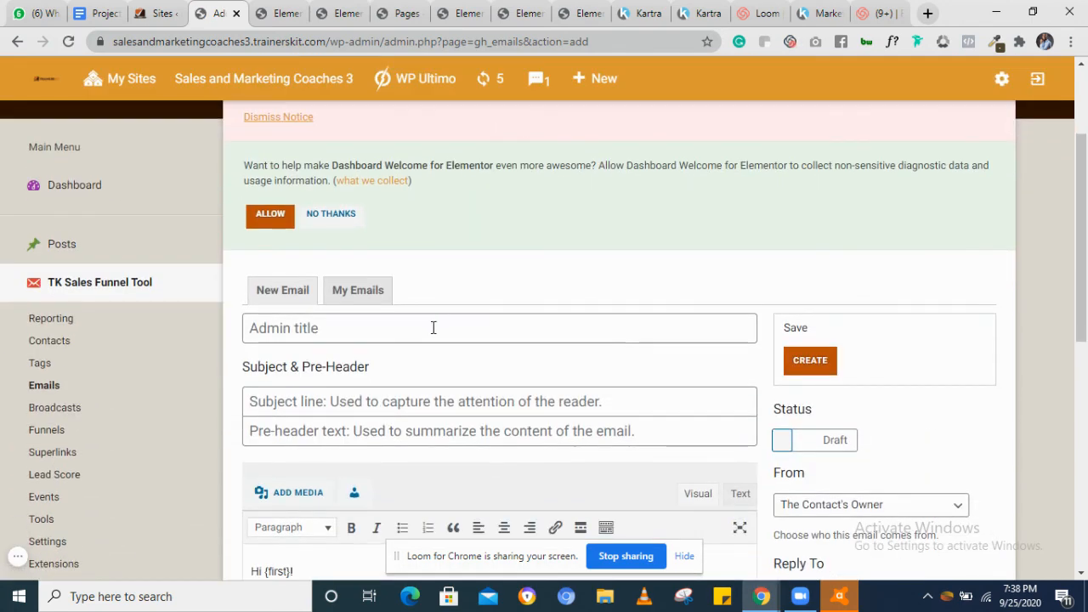
{"action": "left_click", "coordinate": [433, 326]}
{"action": "scroll", "coordinate": [433, 328], "scroll_direction": "down", "scroll_amount": 1}
{"action": "scroll", "coordinate": [432, 326], "scroll_direction": "down", "scroll_amount": 1}
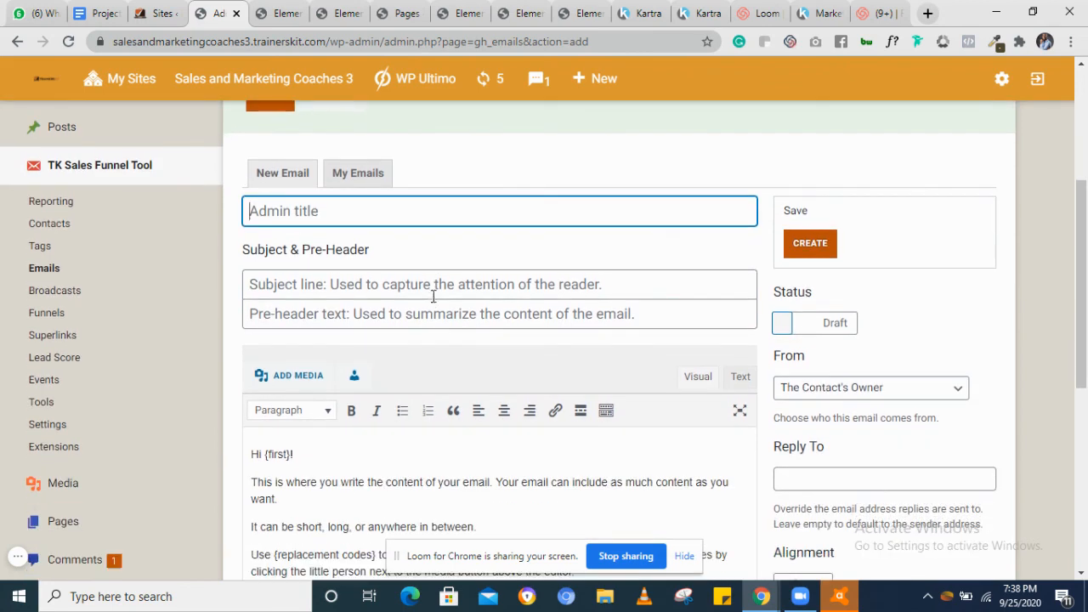
{"action": "left_click", "coordinate": [432, 284]}
{"action": "scroll", "coordinate": [438, 454], "scroll_direction": "down", "scroll_amount": 1}
{"action": "scroll", "coordinate": [438, 457], "scroll_direction": "down", "scroll_amount": 2}
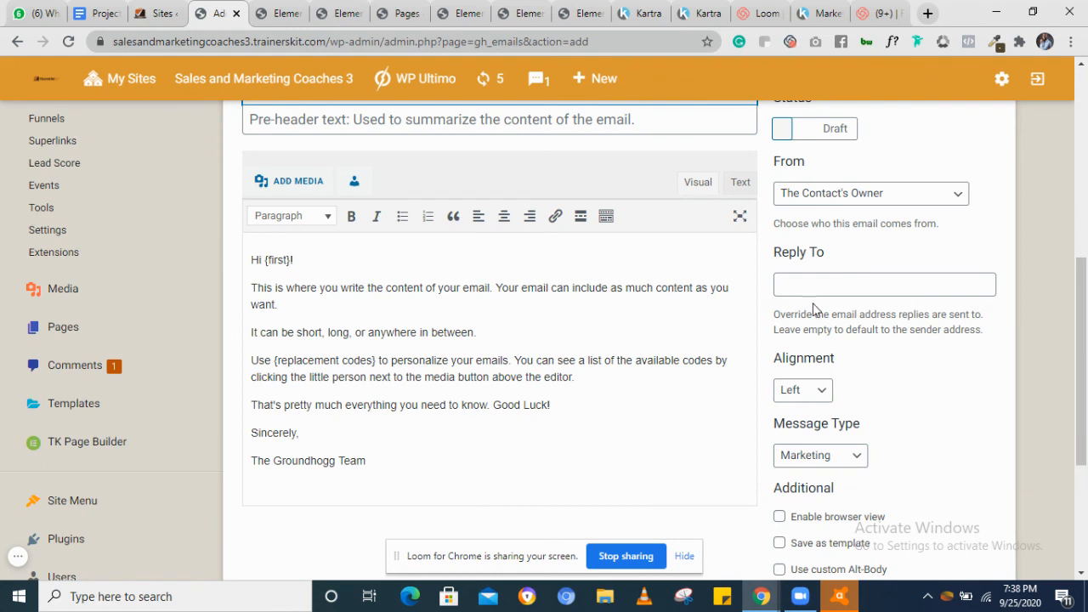
{"action": "scroll", "coordinate": [720, 291], "scroll_direction": "up", "scroll_amount": 1}
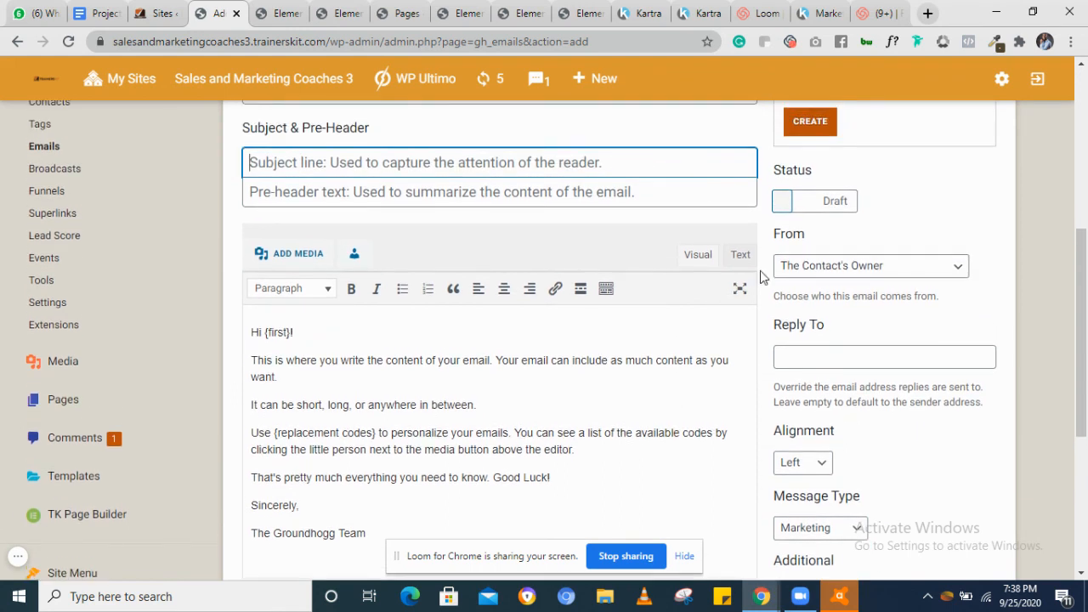
{"action": "left_click", "coordinate": [790, 207]}
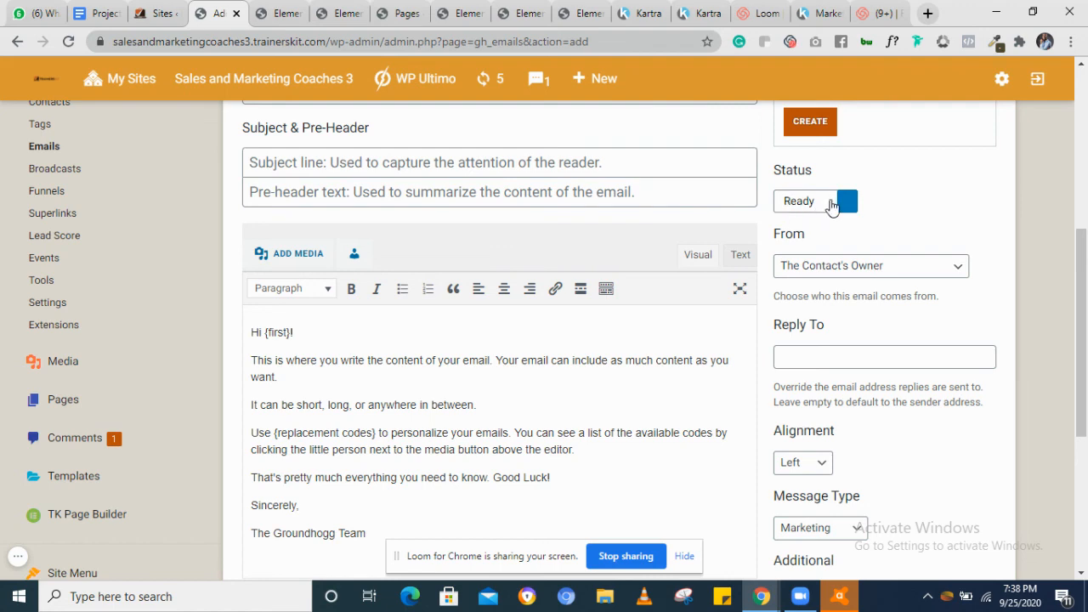
Give the new email the admin title Test Email
{"action": "scroll", "coordinate": [837, 205], "scroll_direction": "up", "scroll_amount": 1}
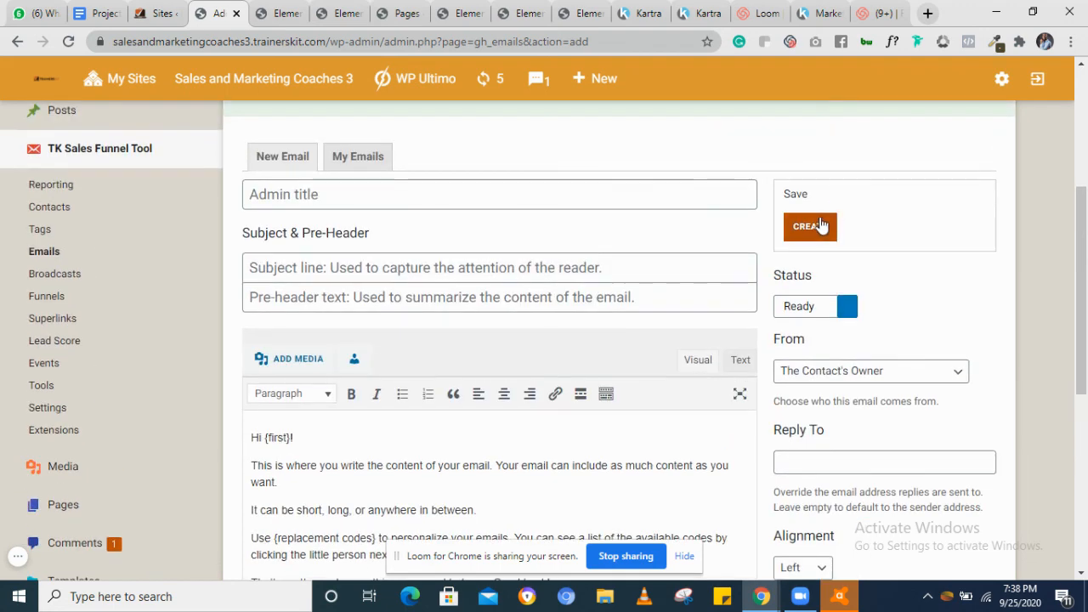
{"action": "left_click", "coordinate": [819, 226]}
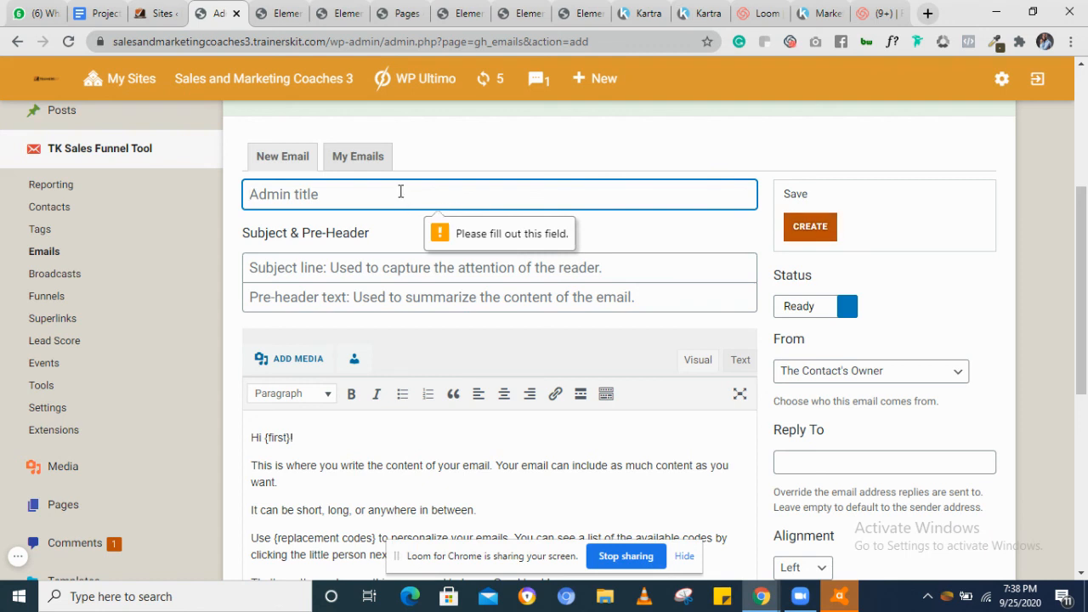
{"action": "type", "text": "Test"}
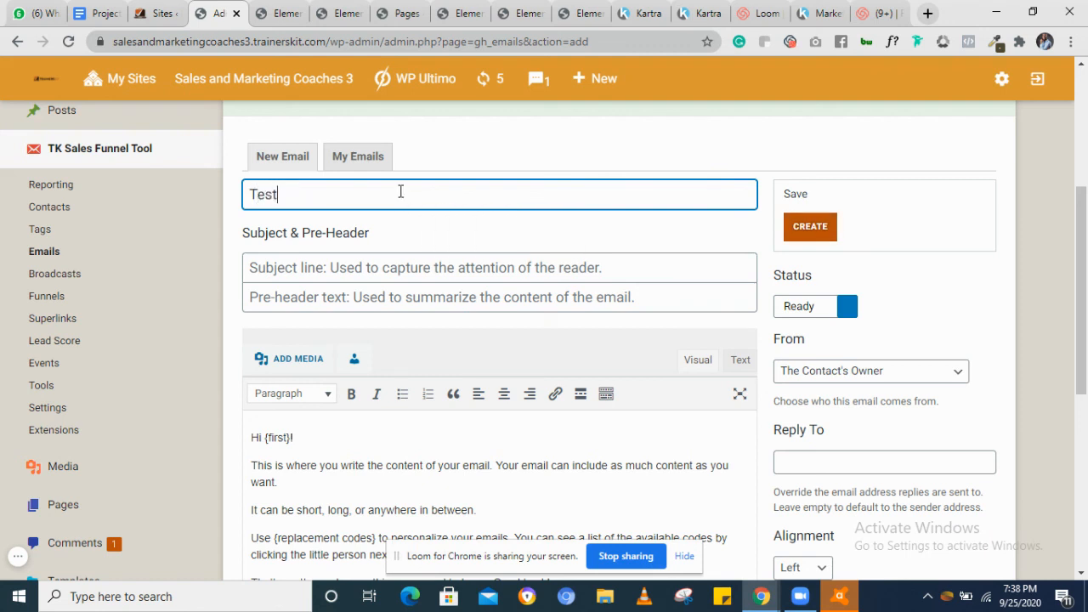
{"action": "type", "text": "mail"}
Set the subject line to Test Subject and create the email
{"action": "left_click", "coordinate": [797, 227]}
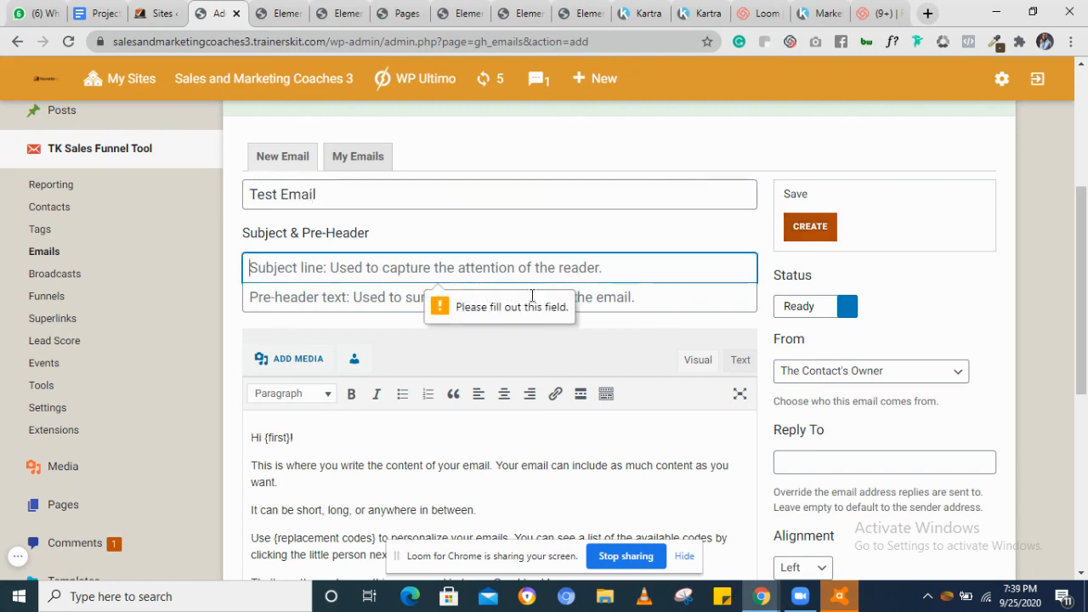
{"action": "type", "text": "T"}
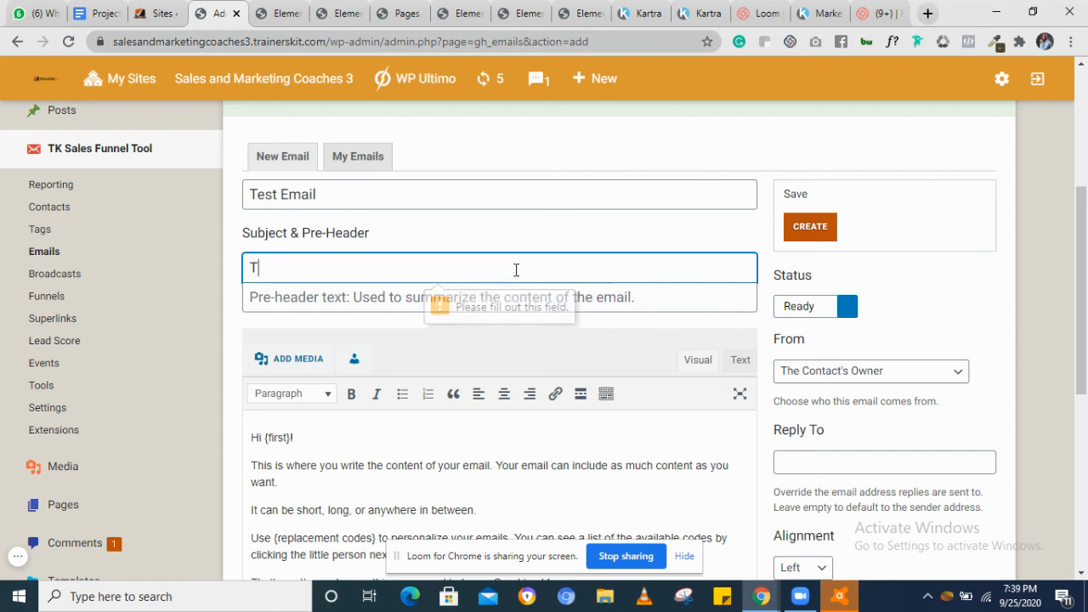
{"action": "type", "text": "est "}
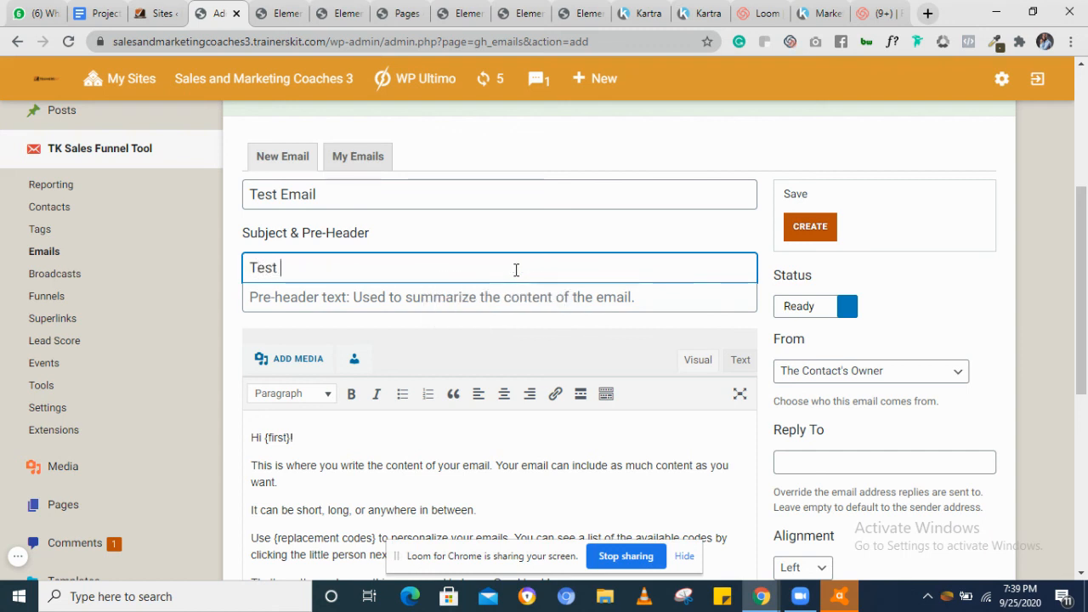
{"action": "type", "text": "Subject"}
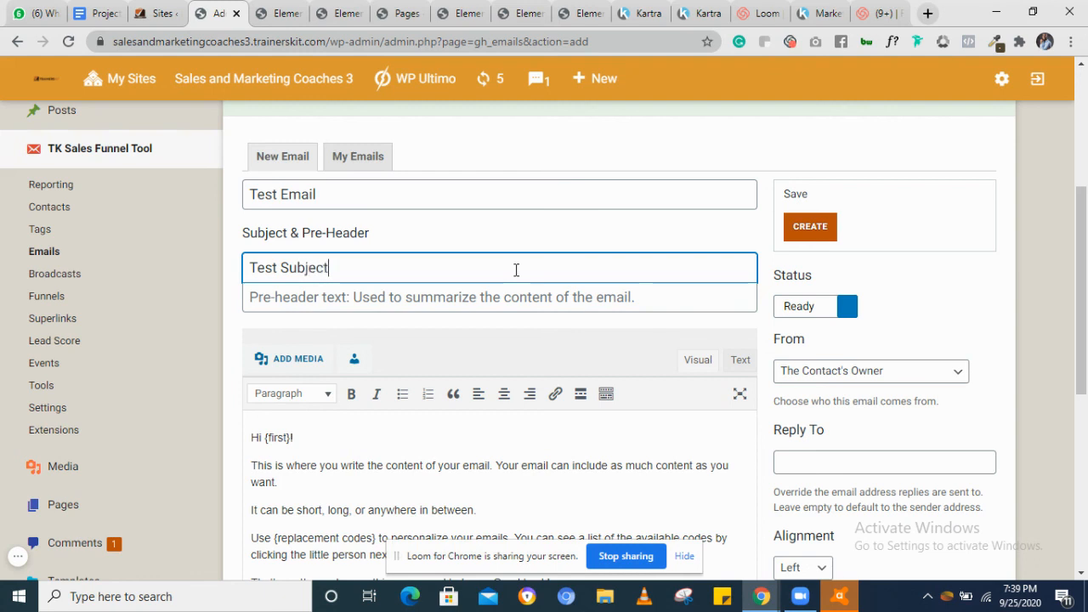
{"action": "left_click", "coordinate": [809, 227]}
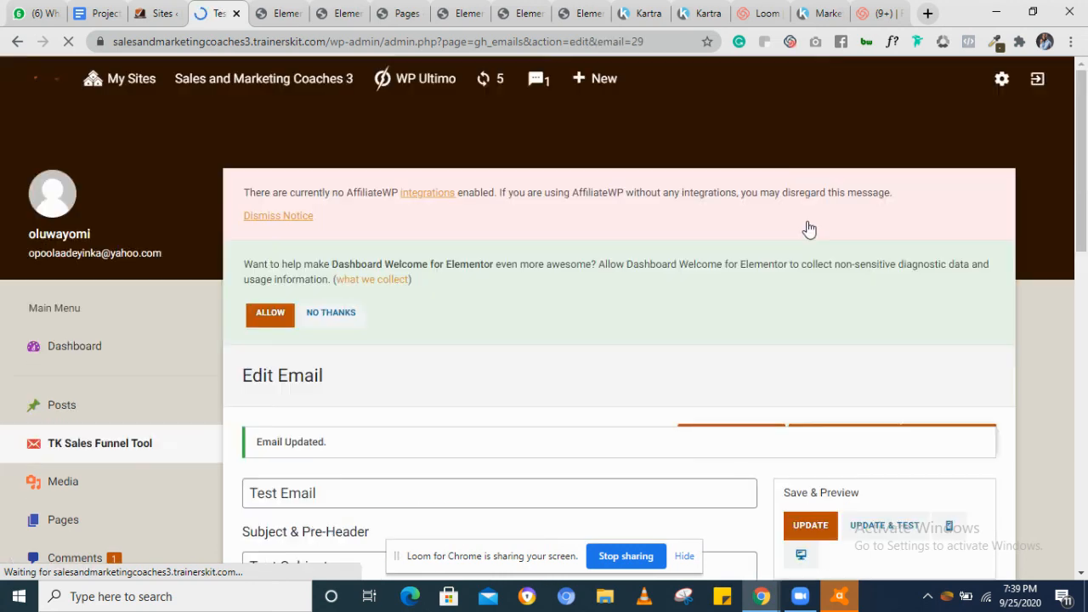
Return to the Emails list and look over the new Test Email entry
{"action": "scroll", "coordinate": [798, 405], "scroll_direction": "down", "scroll_amount": 2}
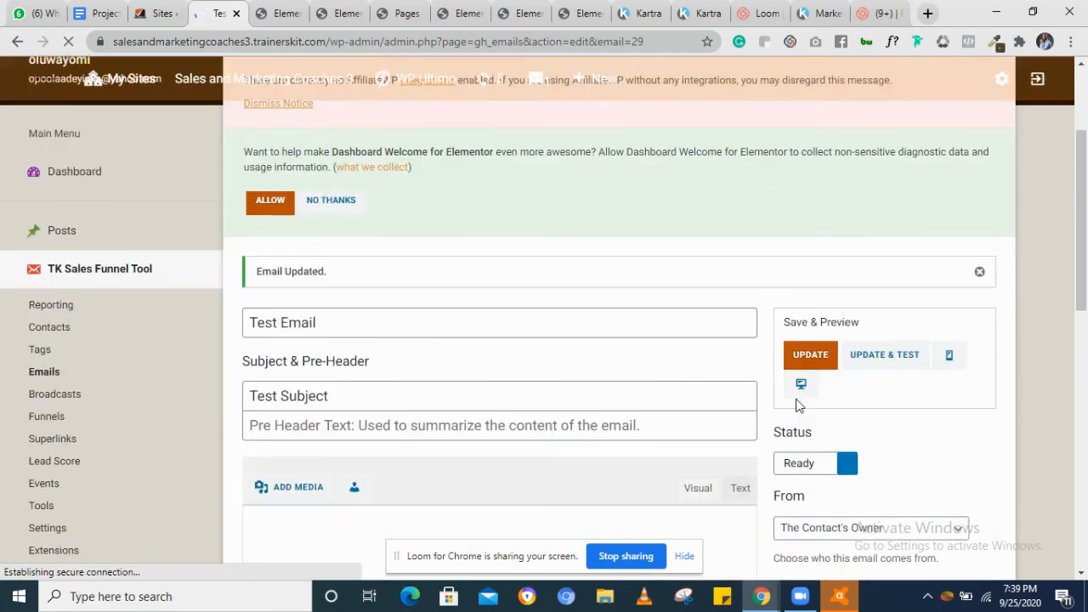
{"action": "scroll", "coordinate": [797, 405], "scroll_direction": "up", "scroll_amount": 2}
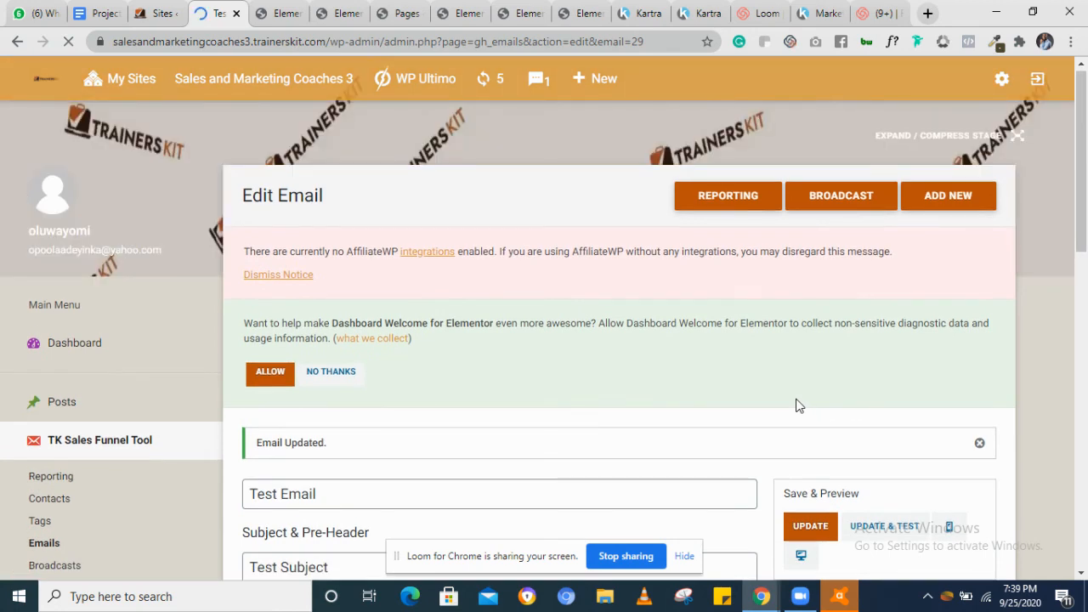
{"action": "scroll", "coordinate": [797, 405], "scroll_direction": "down", "scroll_amount": 3}
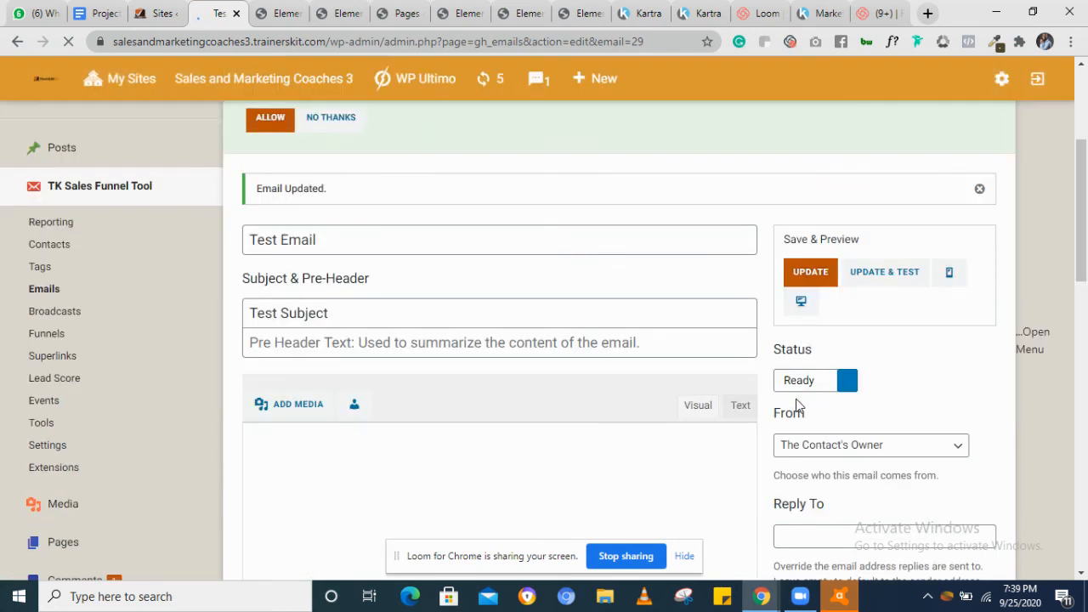
{"action": "scroll", "coordinate": [797, 405], "scroll_direction": "down", "scroll_amount": 1}
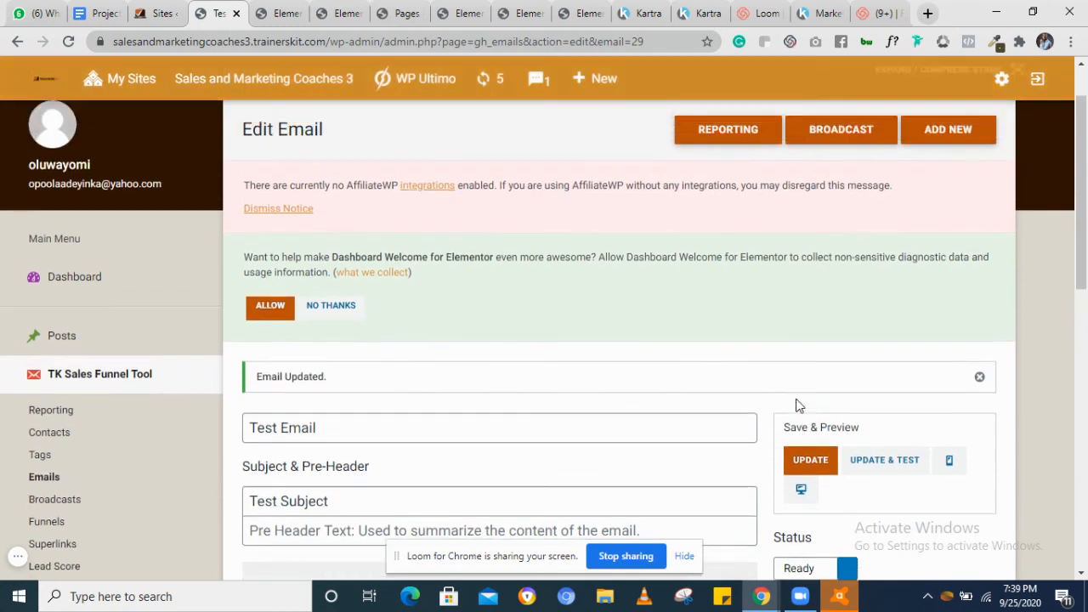
{"action": "scroll", "coordinate": [796, 406], "scroll_direction": "down", "scroll_amount": 4}
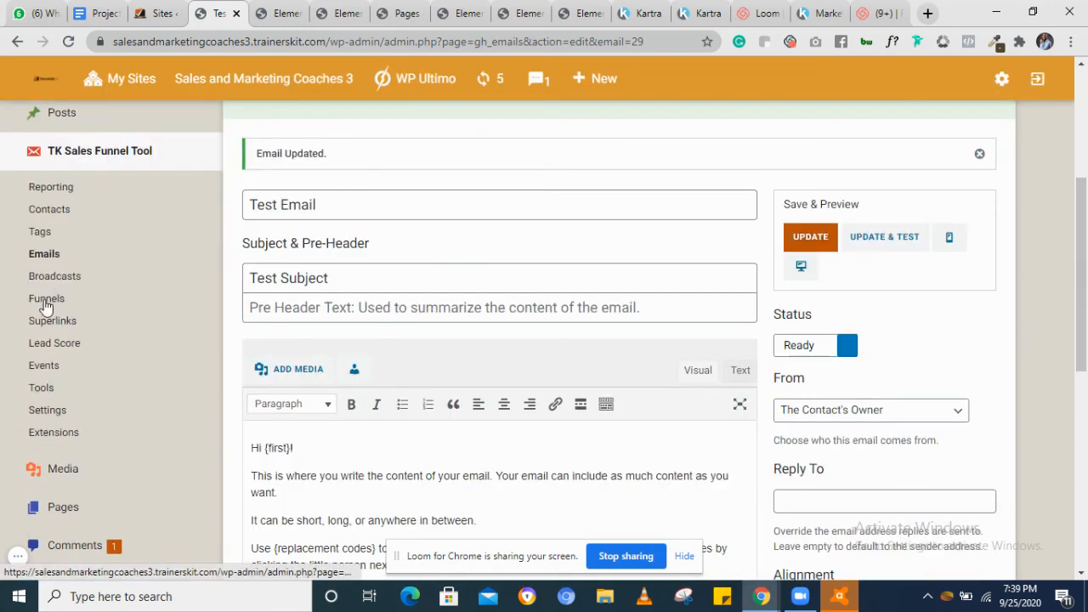
{"action": "left_click", "coordinate": [45, 253]}
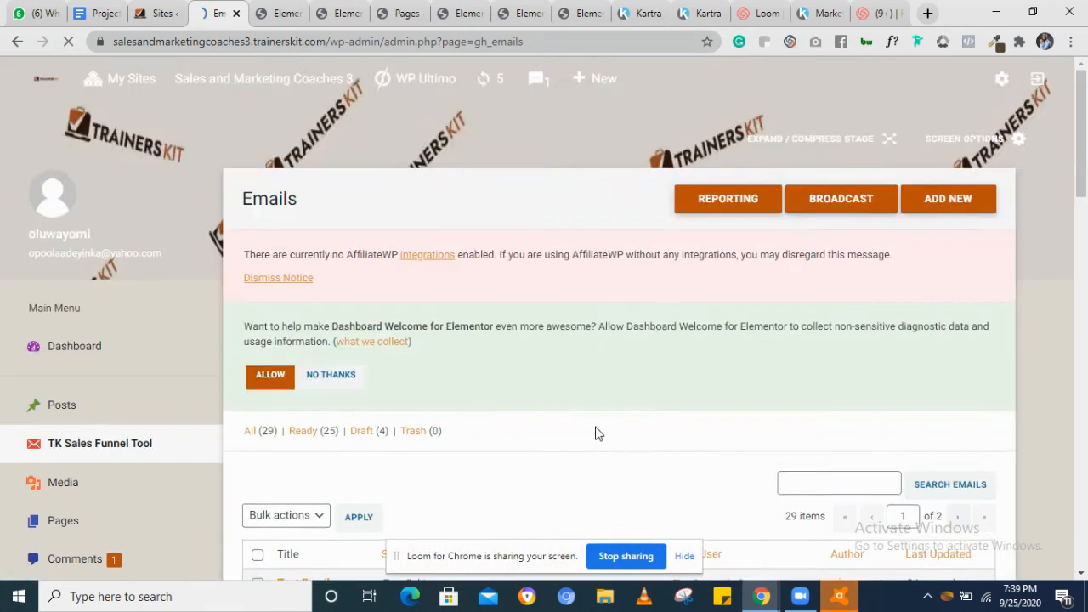
{"action": "scroll", "coordinate": [595, 434], "scroll_direction": "down", "scroll_amount": 5}
{"action": "scroll", "coordinate": [598, 433], "scroll_direction": "down", "scroll_amount": 2}
{"action": "scroll", "coordinate": [598, 434], "scroll_direction": "up", "scroll_amount": 4}
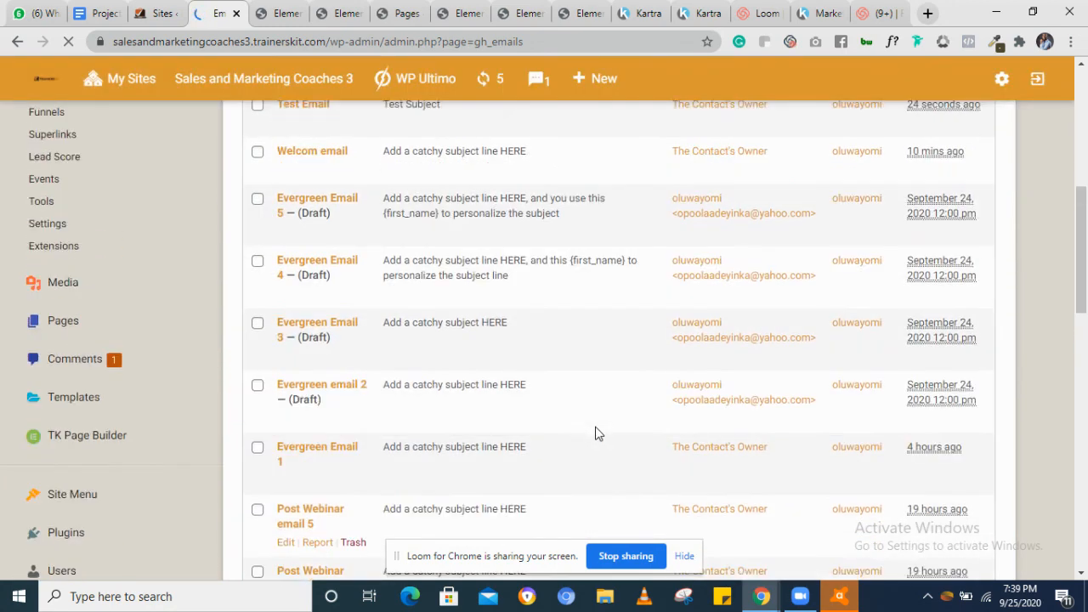
{"action": "scroll", "coordinate": [595, 433], "scroll_direction": "up", "scroll_amount": 2}
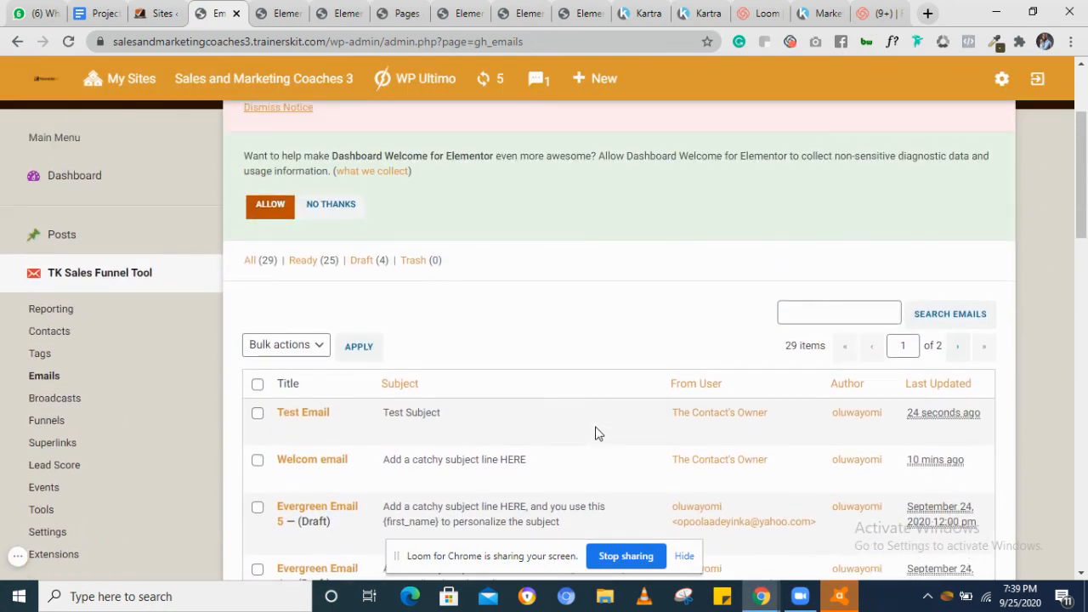
{"action": "scroll", "coordinate": [595, 433], "scroll_direction": "down", "scroll_amount": 1}
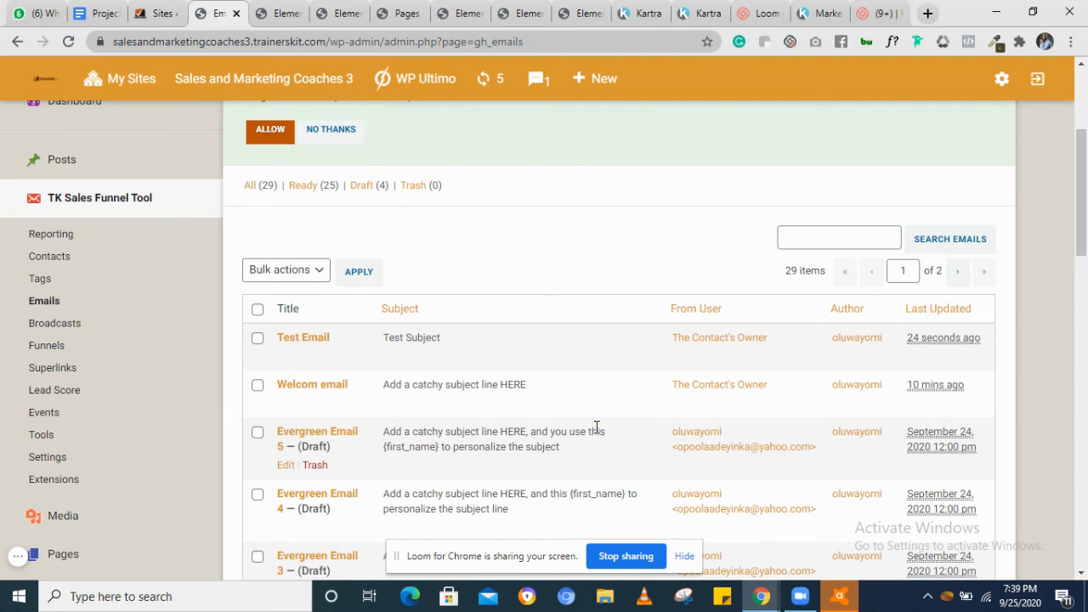
{"action": "scroll", "coordinate": [597, 427], "scroll_direction": "down", "scroll_amount": 2}
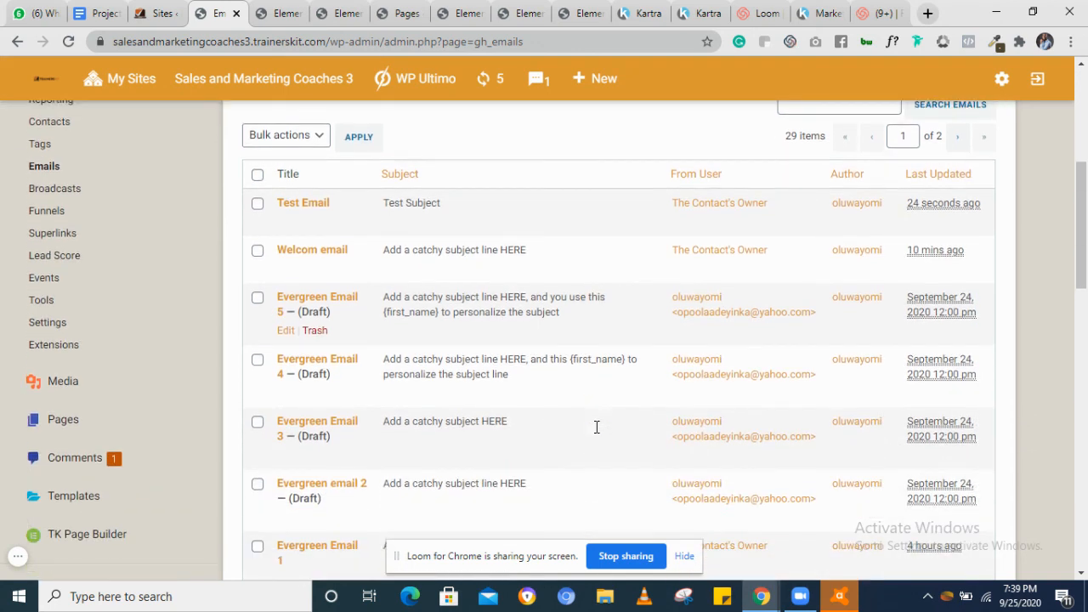
{"action": "left_click", "coordinate": [17, 556]}
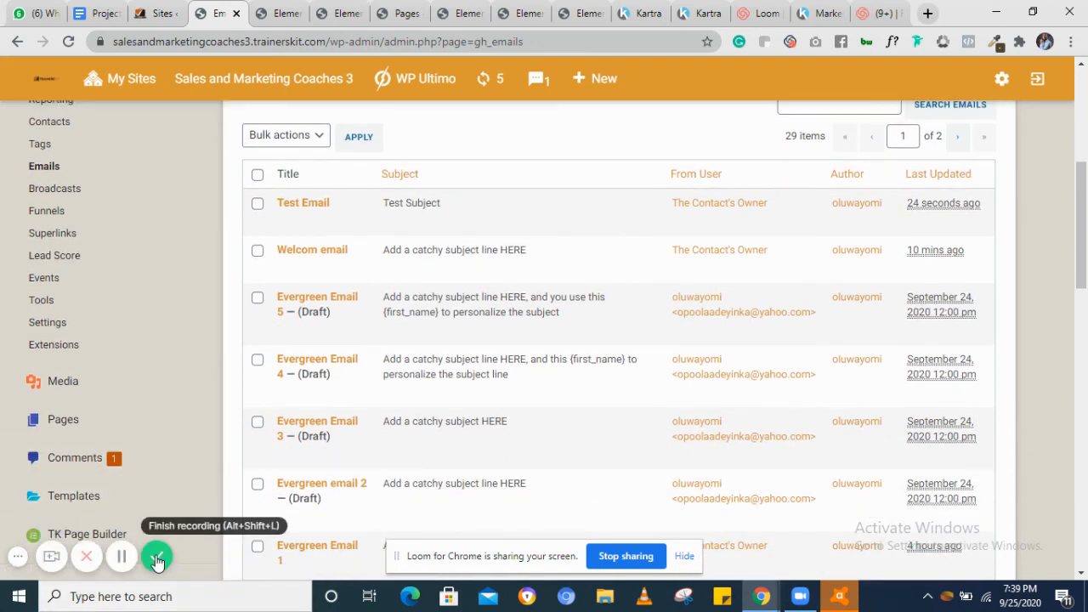